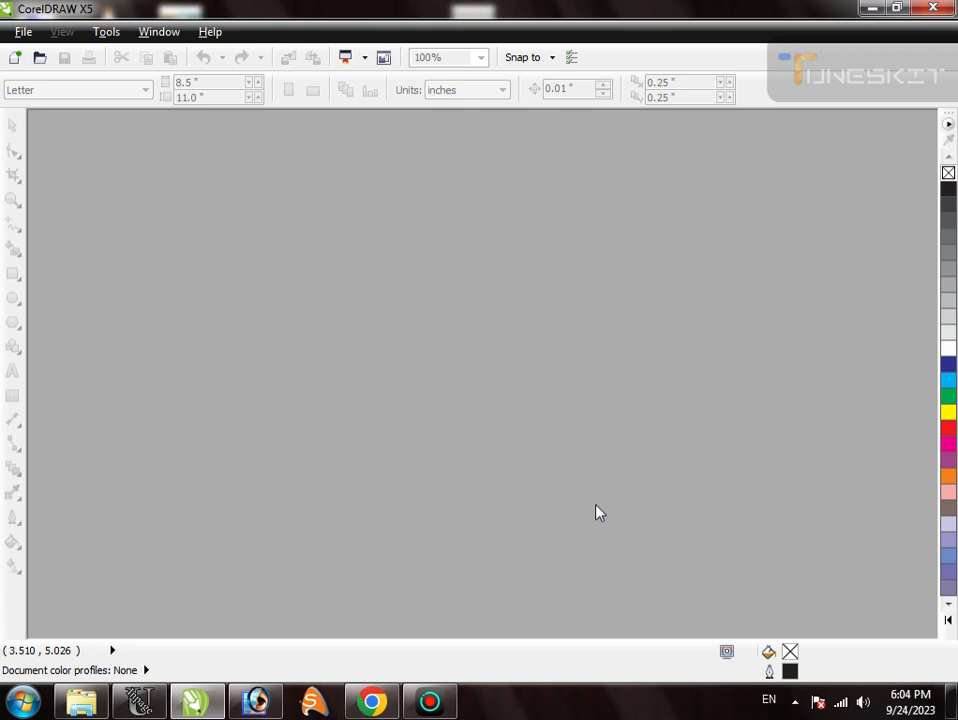
# - Create a new document and draw a rectangle about 2.32 inches wide and 3.24 inches high on the page
pyautogui.hotkey('ctrl', 'n')
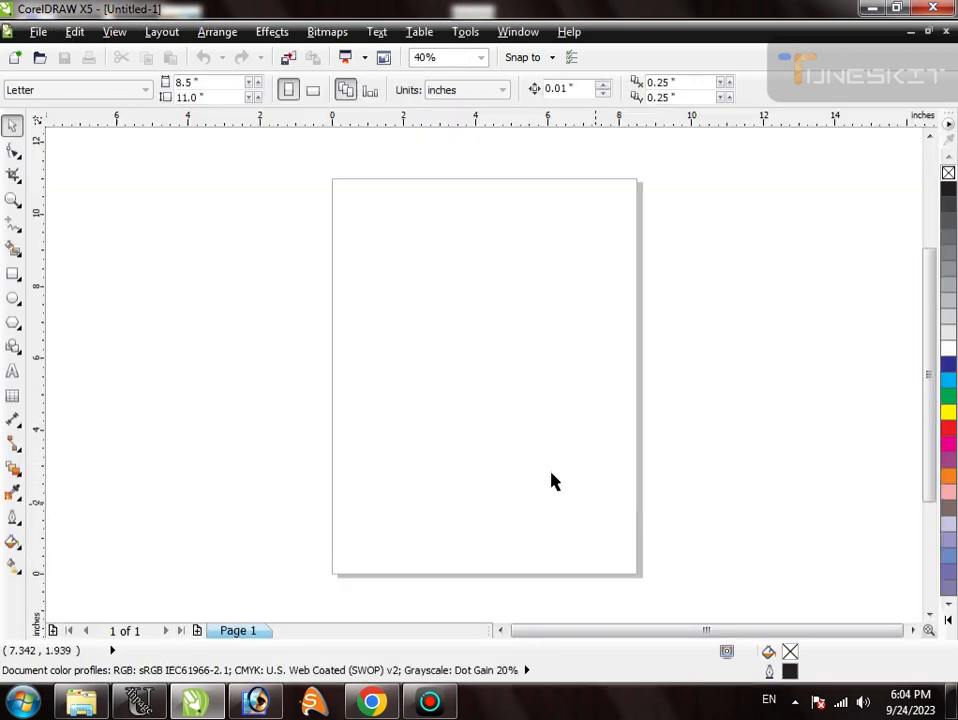
pyautogui.click(13, 273)
pyautogui.moveTo(381, 293); pyautogui.dragTo(465, 409)
pyautogui.press('space')
pyautogui.press('F2')
pyautogui.moveTo(371, 253); pyautogui.dragTo(509, 467)
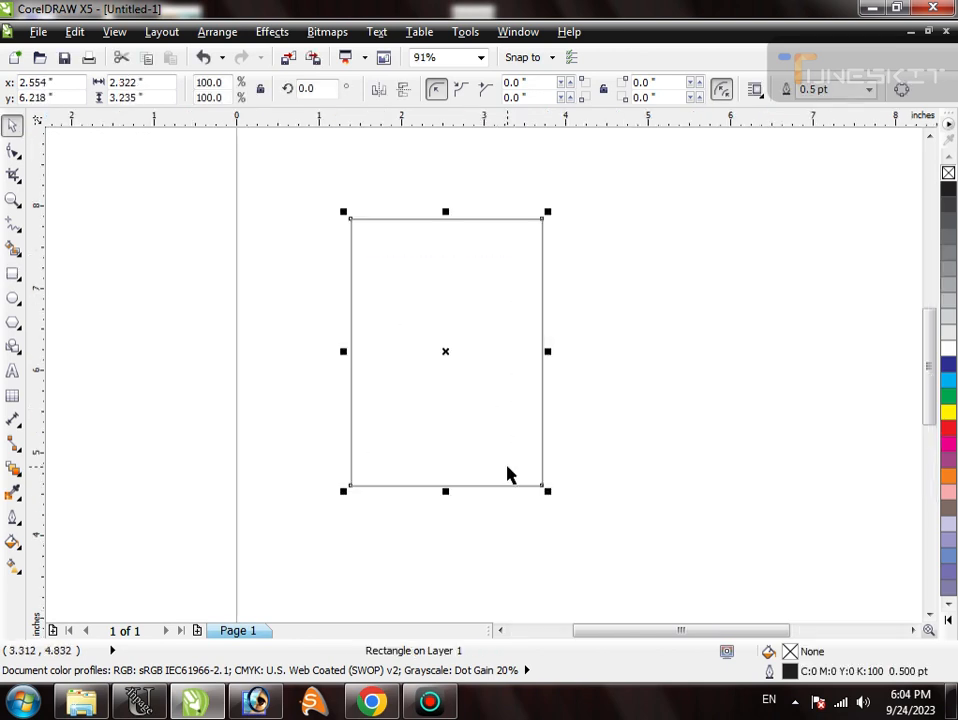
# - Move the rectangle down to a centre of about x 2.6, y 5.28 inches and fill it with white
pyautogui.moveTo(490, 224); pyautogui.dragTo(493, 263)
pyautogui.click(948, 349)
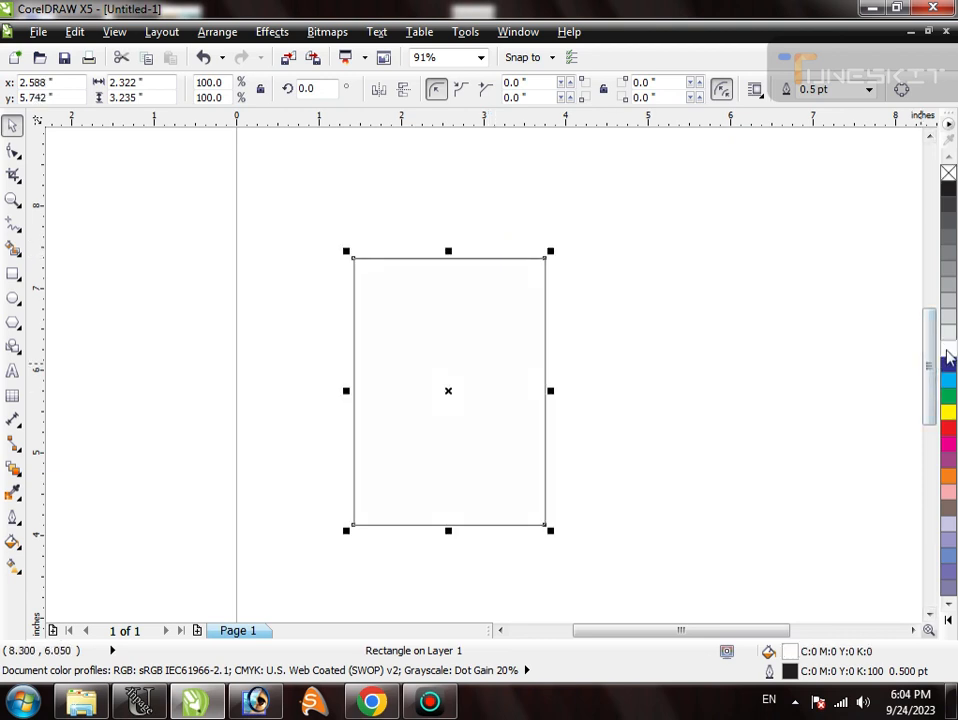
pyautogui.click(948, 333)
pyautogui.click(948, 316)
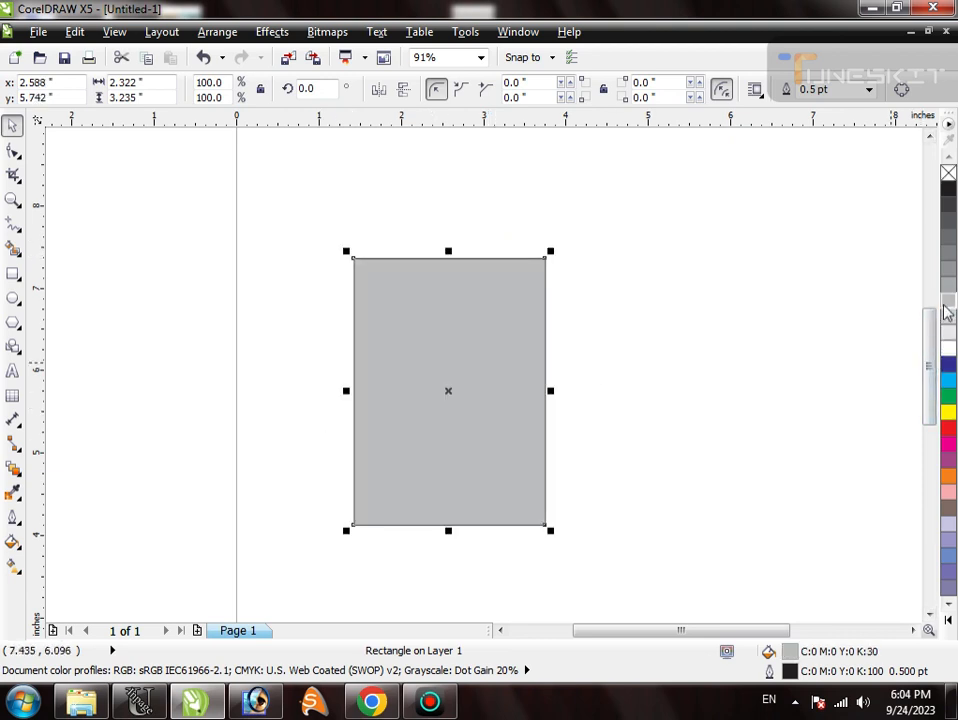
pyautogui.click(948, 349)
pyautogui.moveTo(510, 370); pyautogui.dragTo(500, 409)
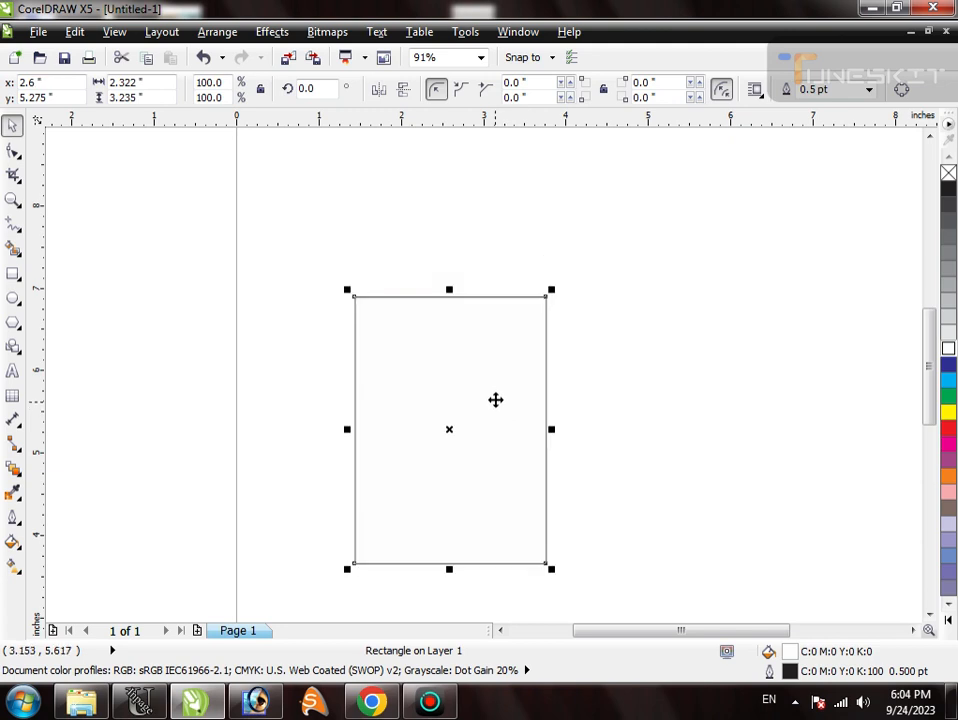
# - Place a vertical guideline at about x 2.595 inches, through the middle of the rectangle's top edge
pyautogui.moveTo(279, 169); pyautogui.dragTo(580, 323)
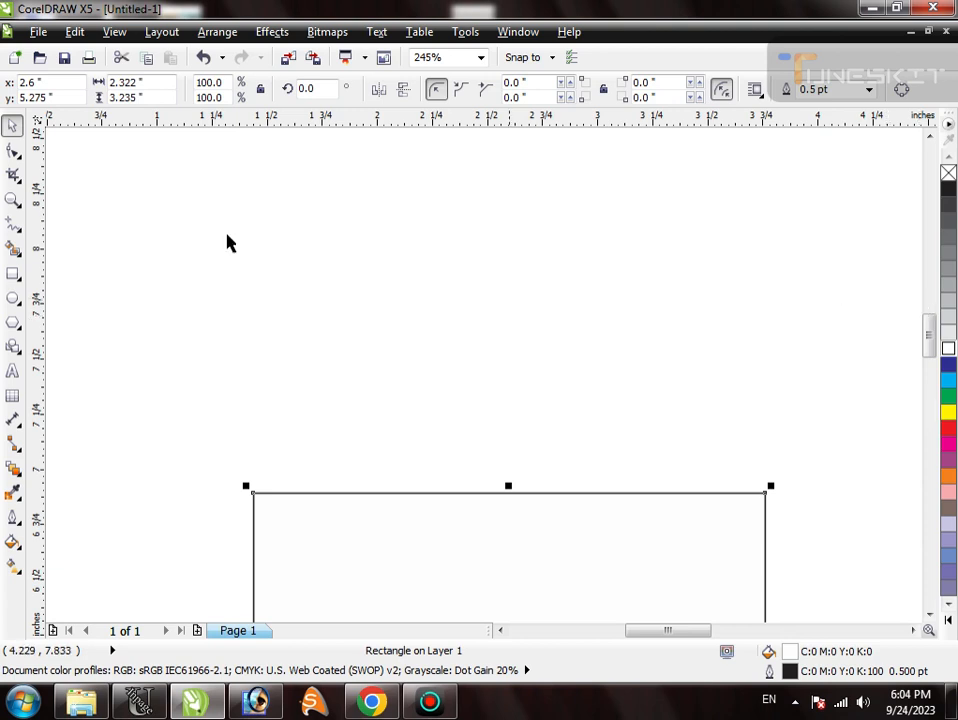
pyautogui.moveTo(45, 284); pyautogui.dragTo(506, 325)
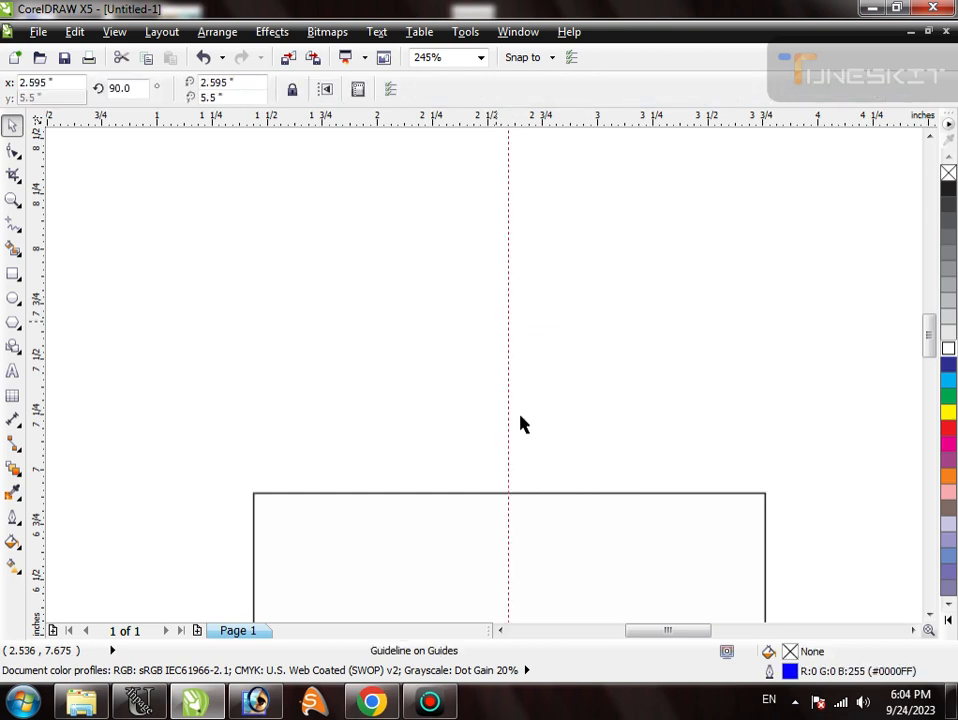
pyautogui.click(529, 492)
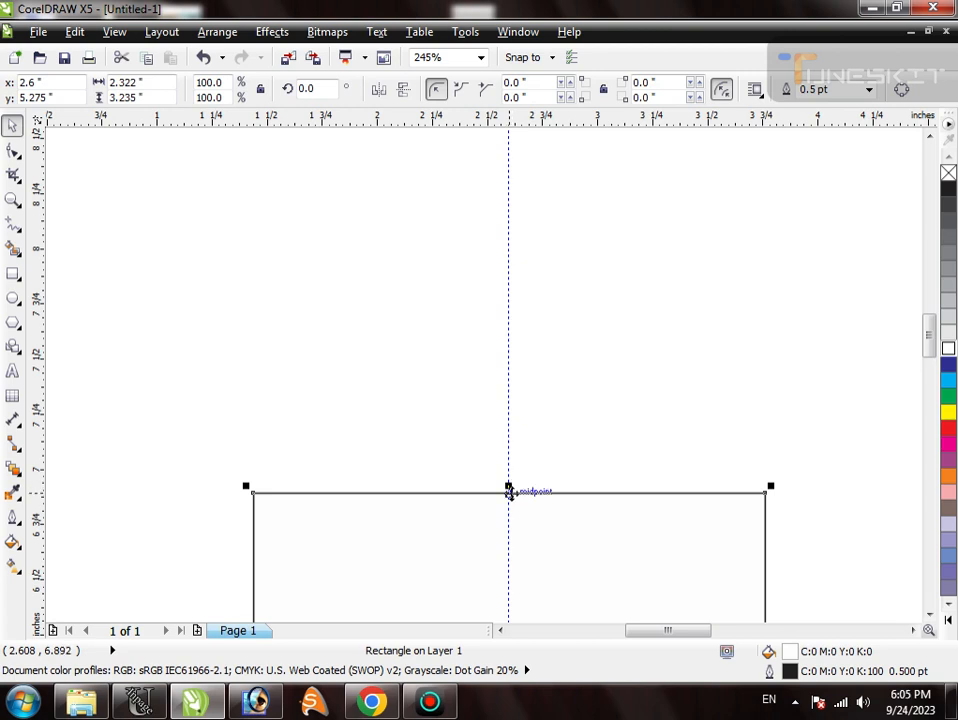
pyautogui.doubleClick(508, 492)
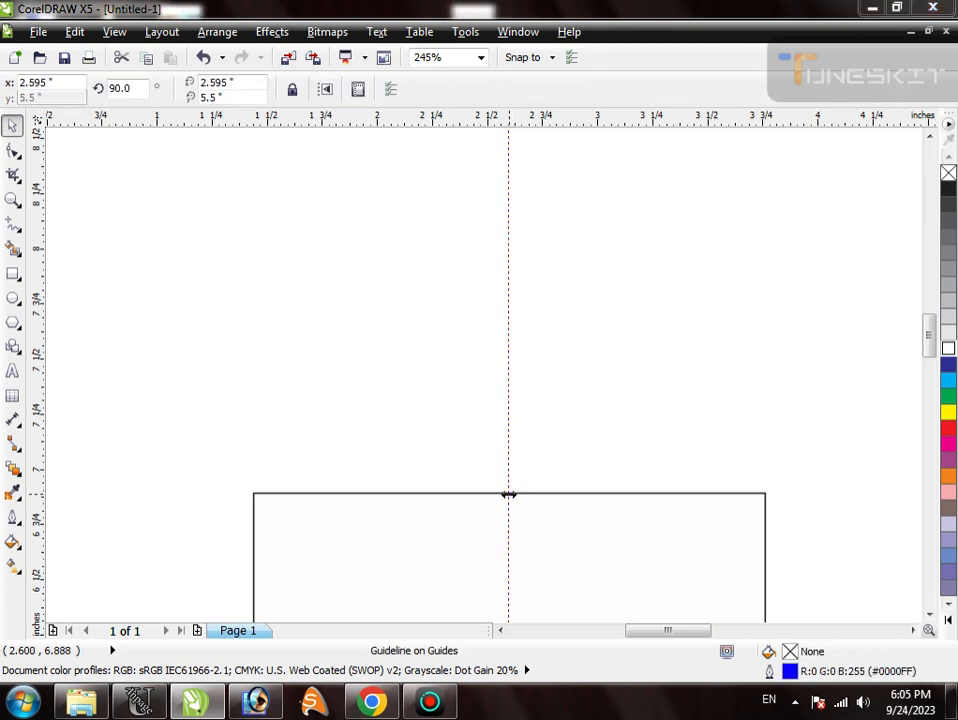
pyautogui.press('Escape')
pyautogui.click(524, 498)
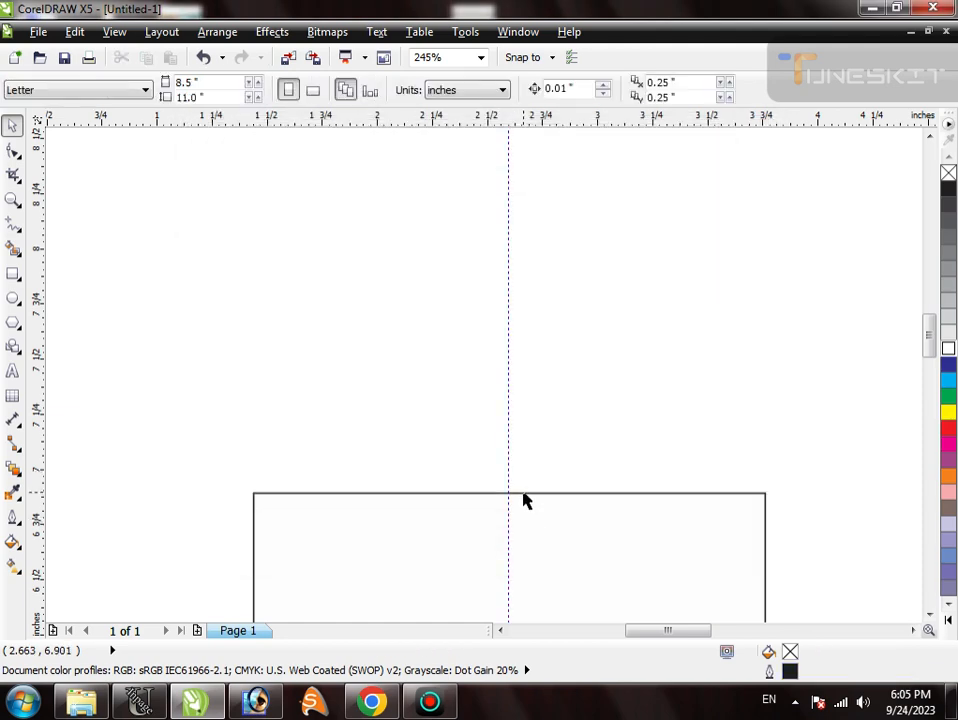
# - Convert the rectangle to curves so its outline can be edited node by node
pyautogui.click(523, 492)
pyautogui.hotkey('ctrl', 'q')
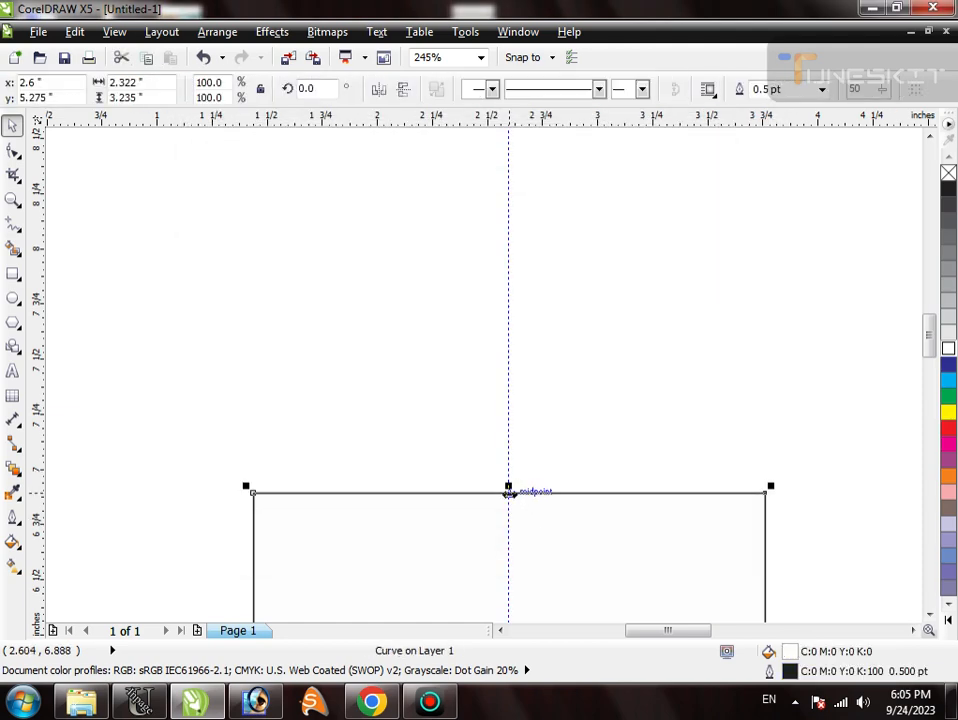
pyautogui.doubleClick(508, 492)
pyautogui.press('Escape')
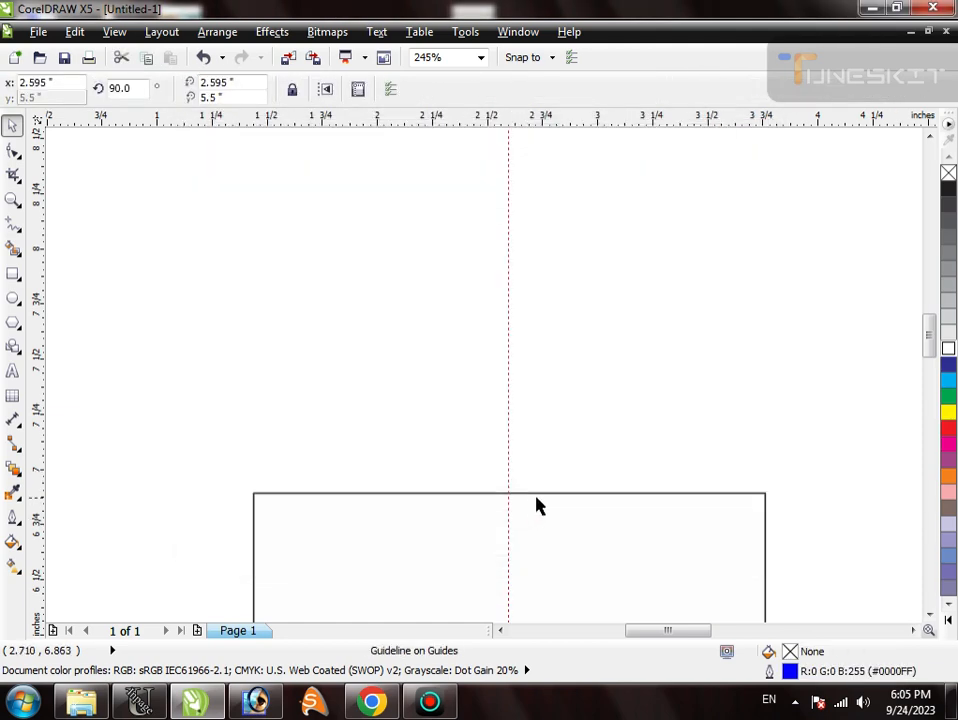
# - Add a node at the midpoint of the shape's top edge and raise it into a peak, making the shape about 4.38 inches high
pyautogui.click(537, 492)
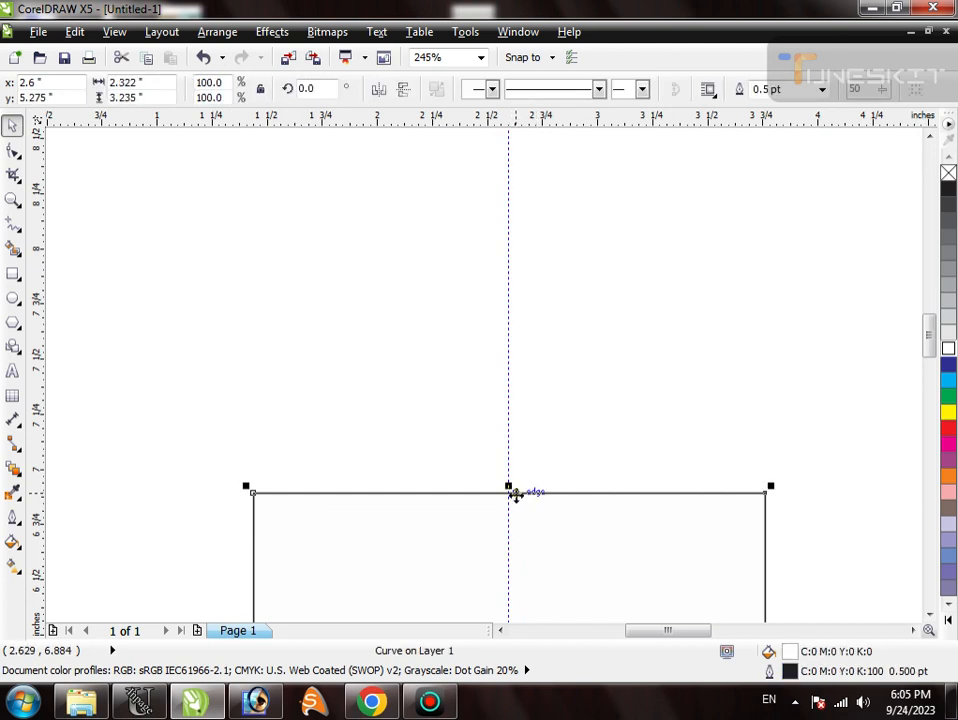
pyautogui.press('F10')
pyautogui.doubleClick(508, 492)
pyautogui.moveTo(508, 492); pyautogui.dragTo(508, 241)
pyautogui.press('space')
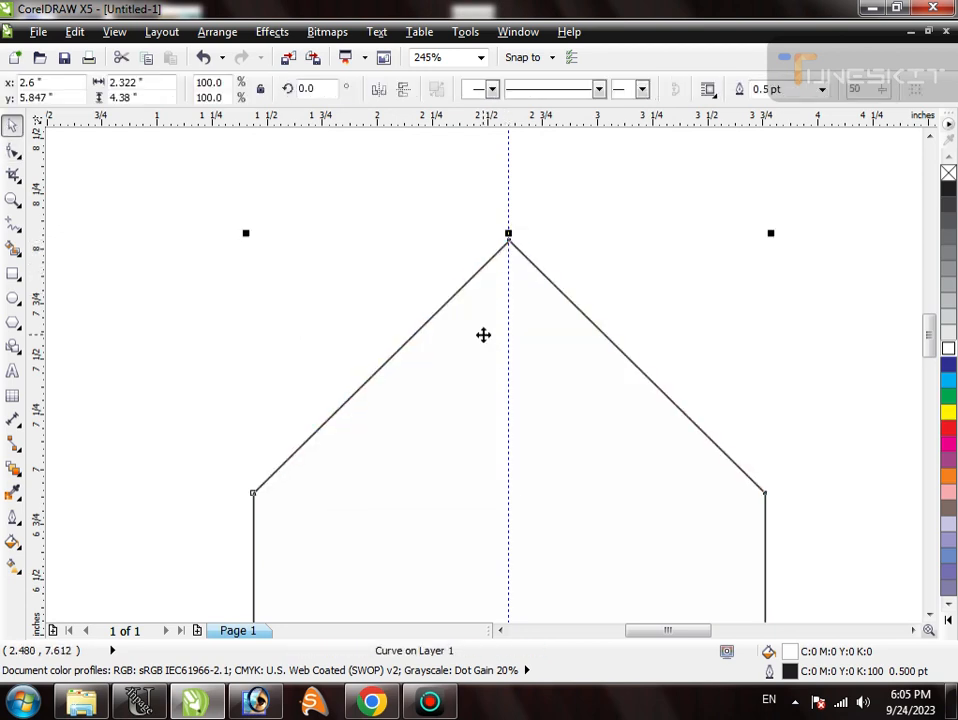
pyautogui.click(668, 265)
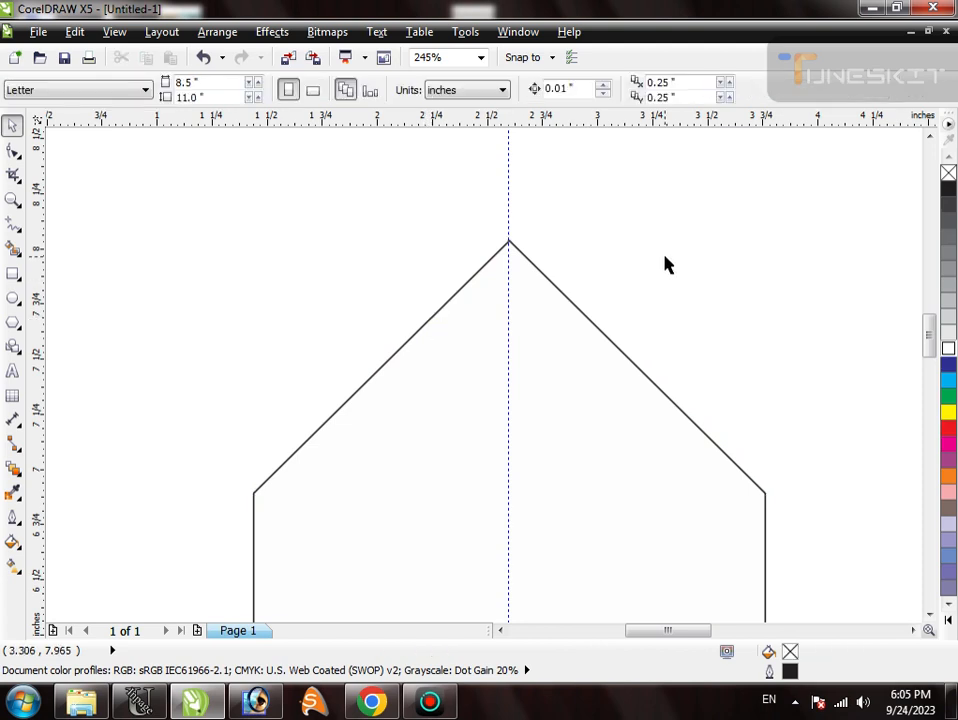
# - Place a horizontal guideline at about y 7.15 inches, crossing the lower part of both slopes
pyautogui.click(423, 326)
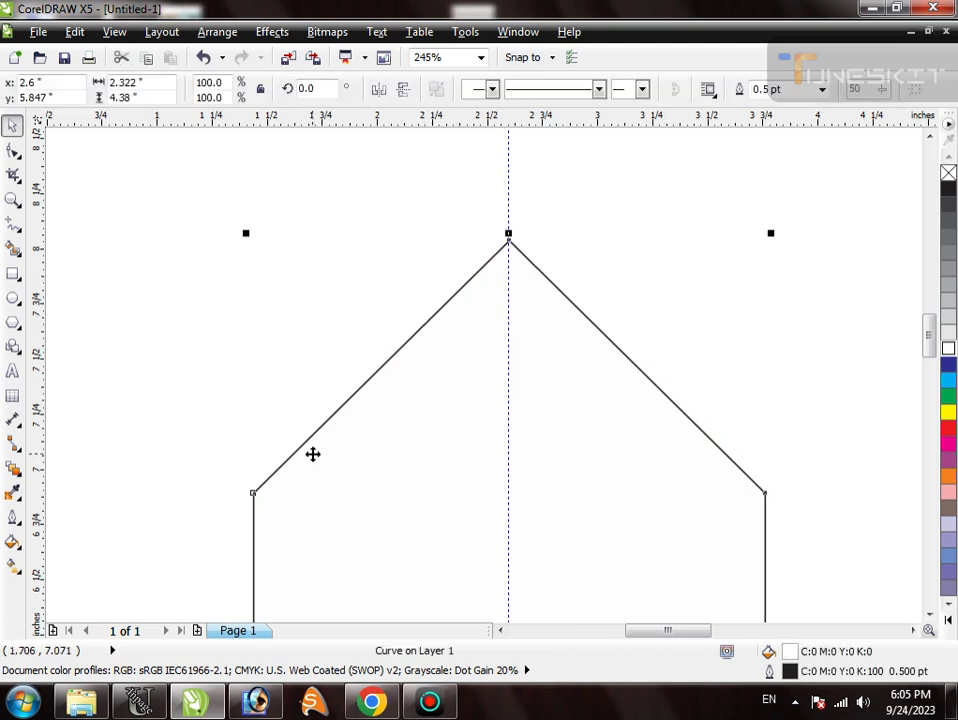
pyautogui.click(477, 195)
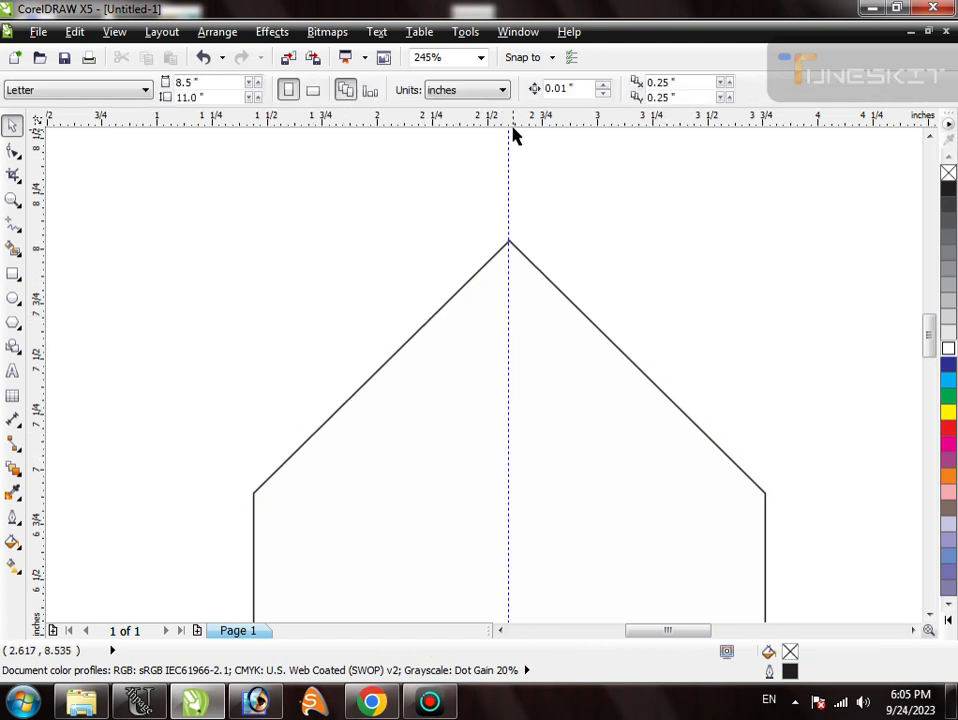
pyautogui.moveTo(530, 318); pyautogui.dragTo(524, 438)
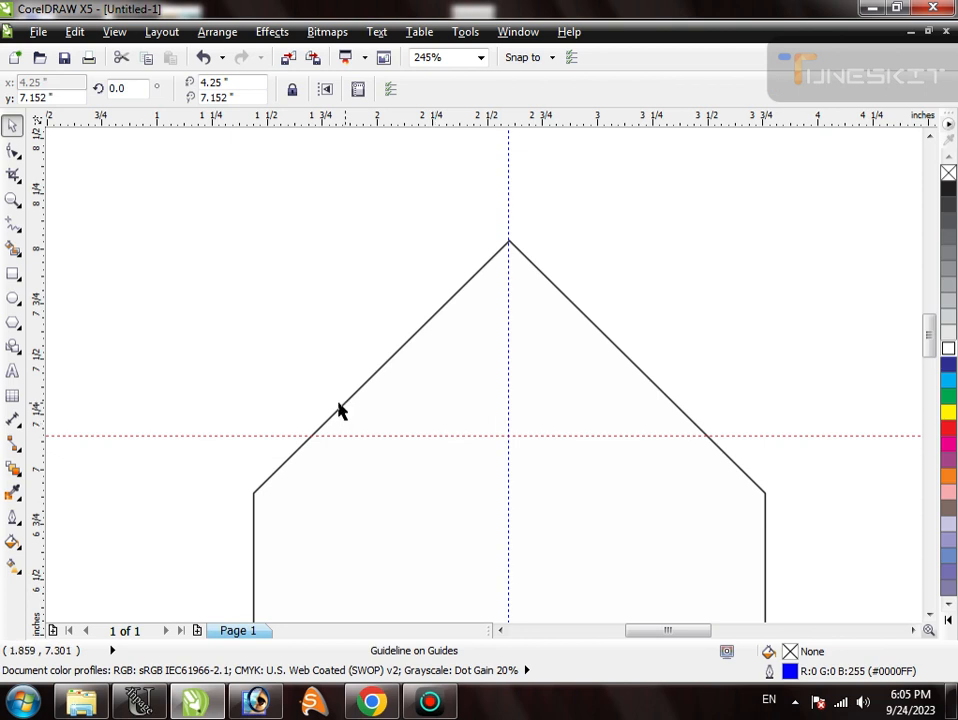
# - Add a node on each slope where the horizontal guideline crosses the outline
pyautogui.doubleClick(314, 434)
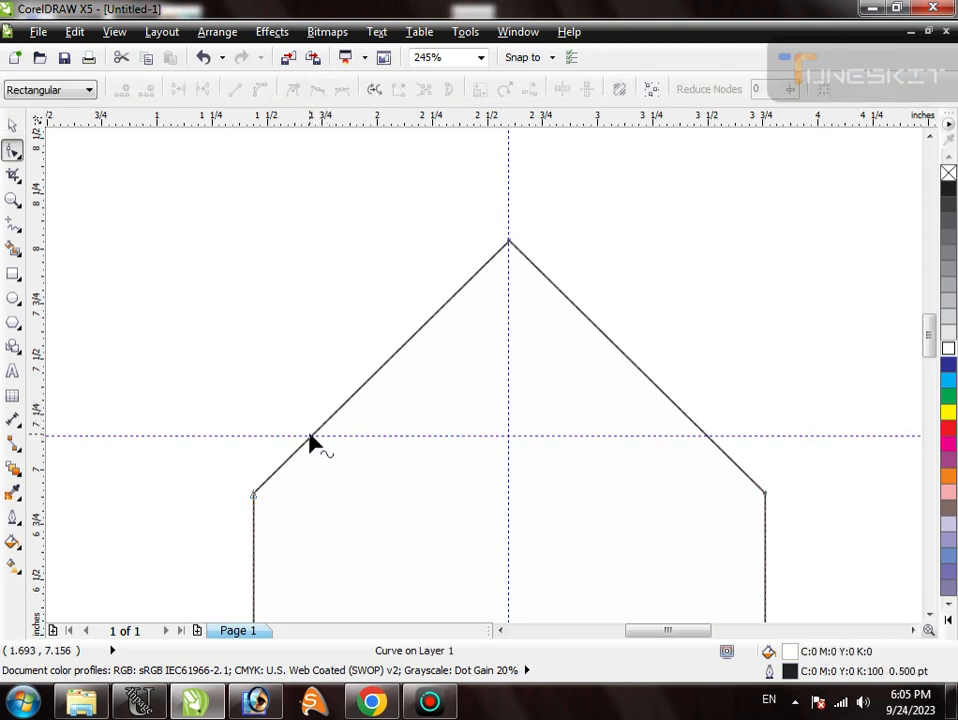
pyautogui.doubleClick(313, 435)
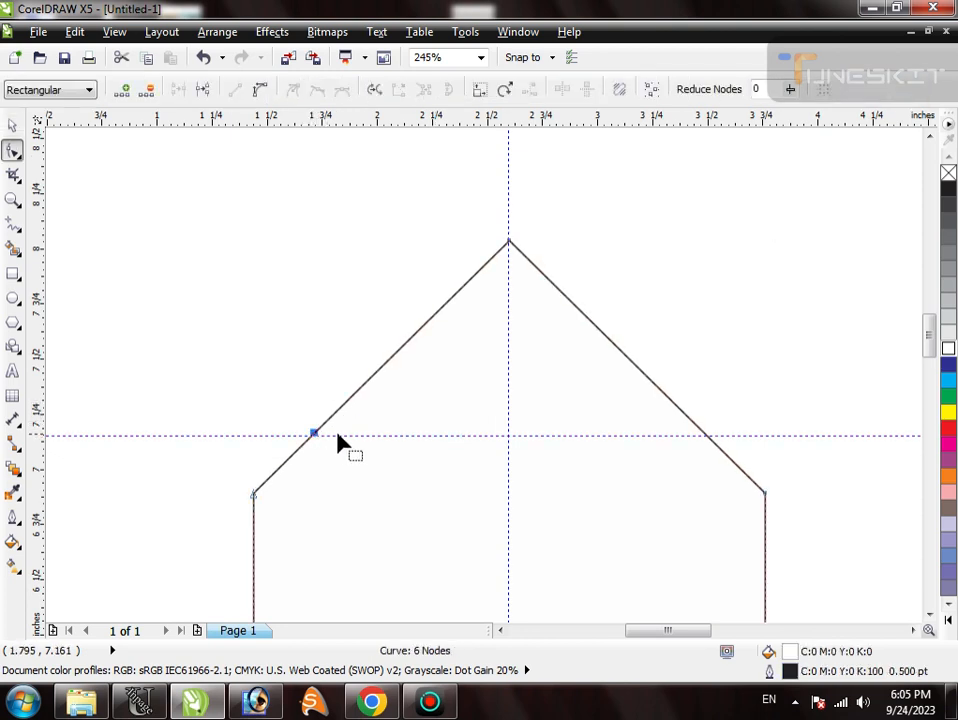
pyautogui.doubleClick(701, 431)
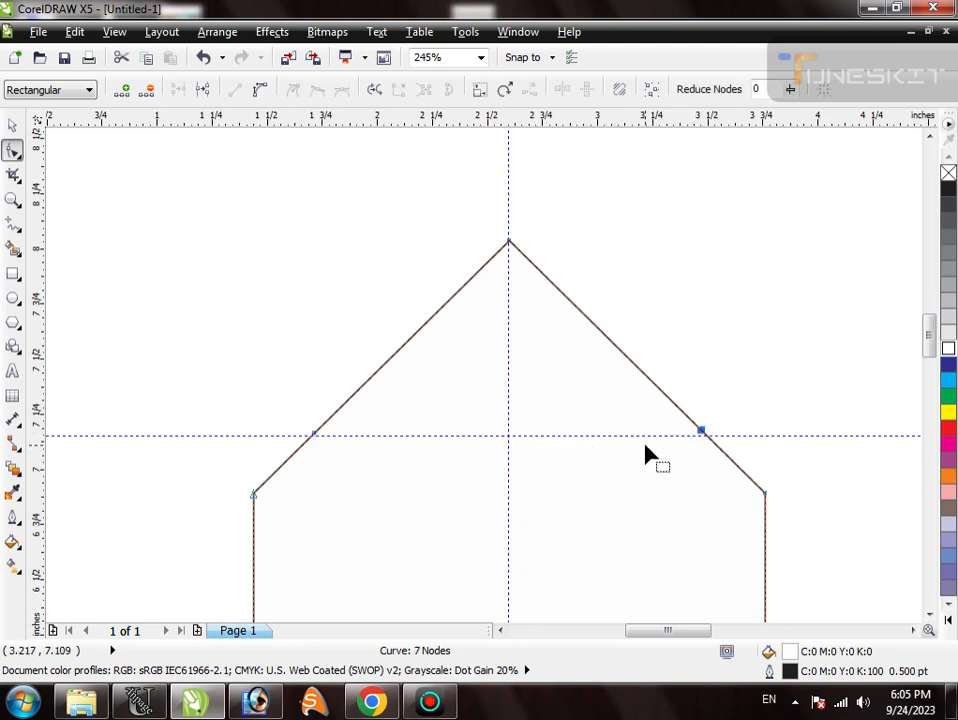
pyautogui.press('space')
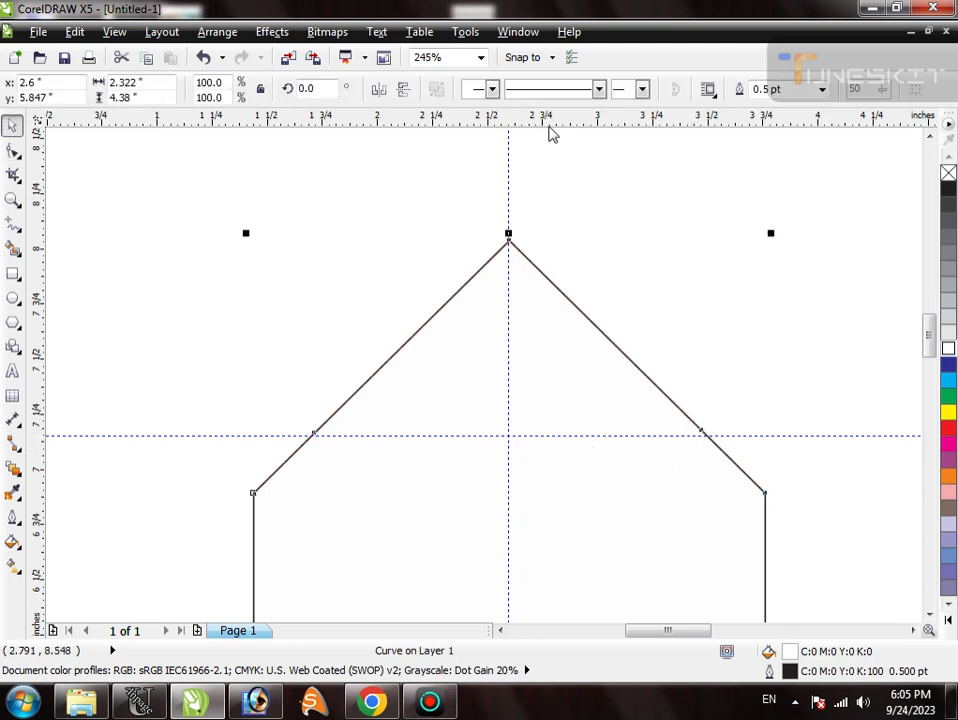
# - Place a second horizontal guideline at about y 7.5 inches and add a node on each slope where it crosses the outline
pyautogui.moveTo(548, 134); pyautogui.dragTo(558, 359)
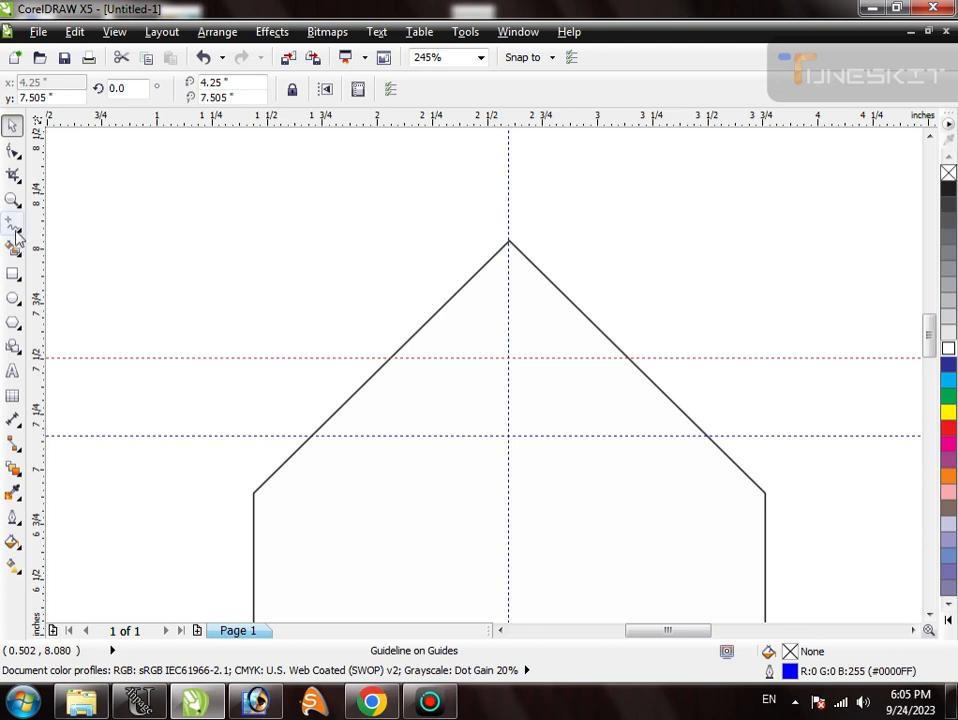
pyautogui.click(449, 307)
pyautogui.press('F10')
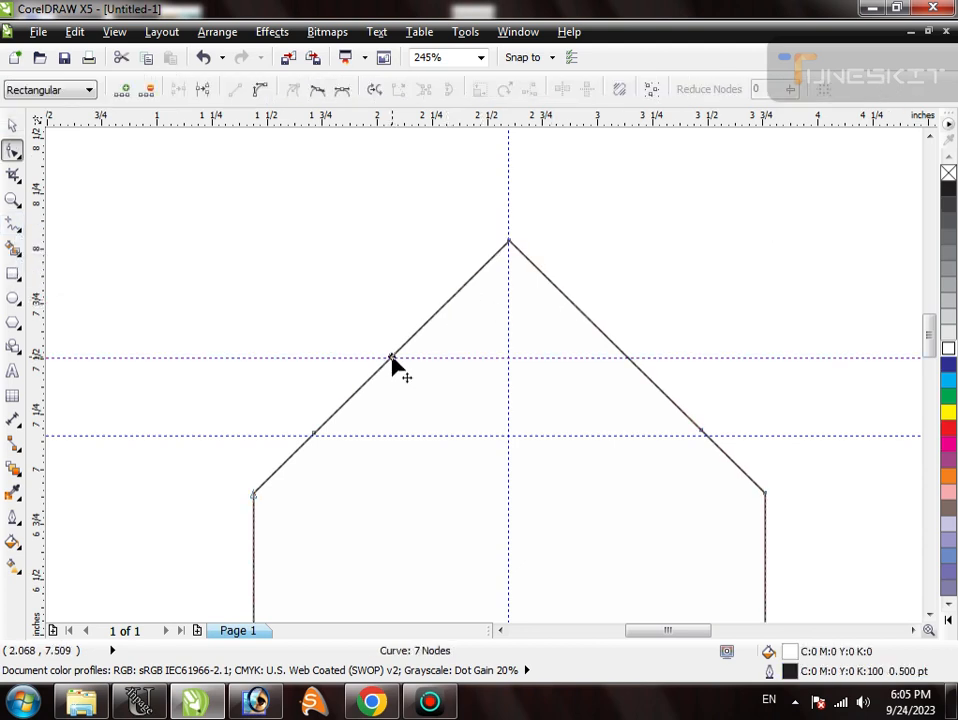
pyautogui.doubleClick(391, 358)
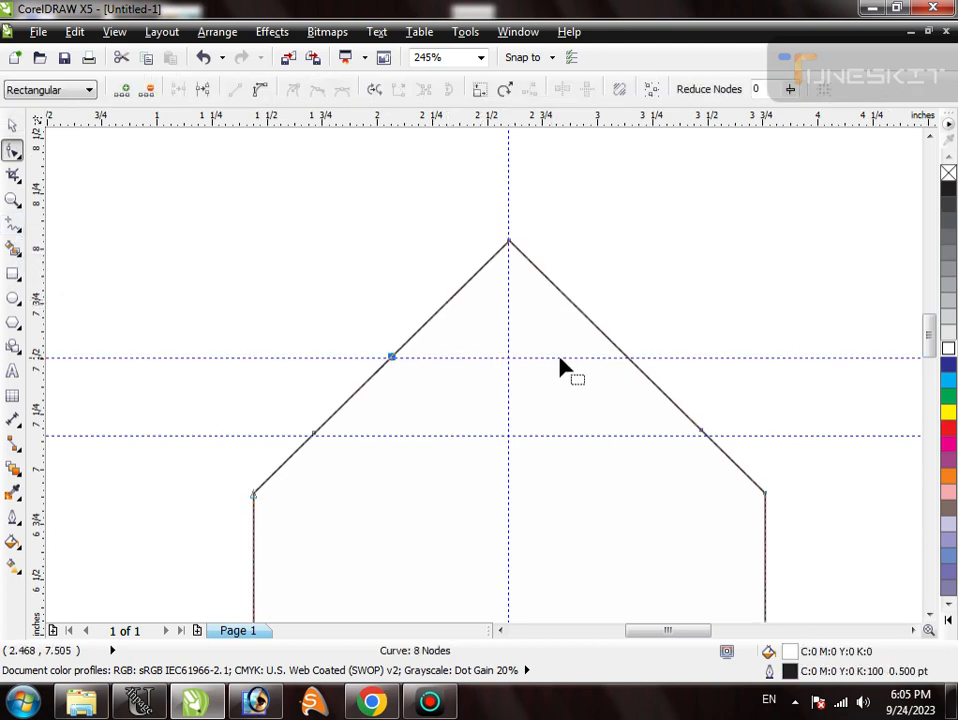
pyautogui.doubleClick(625, 357)
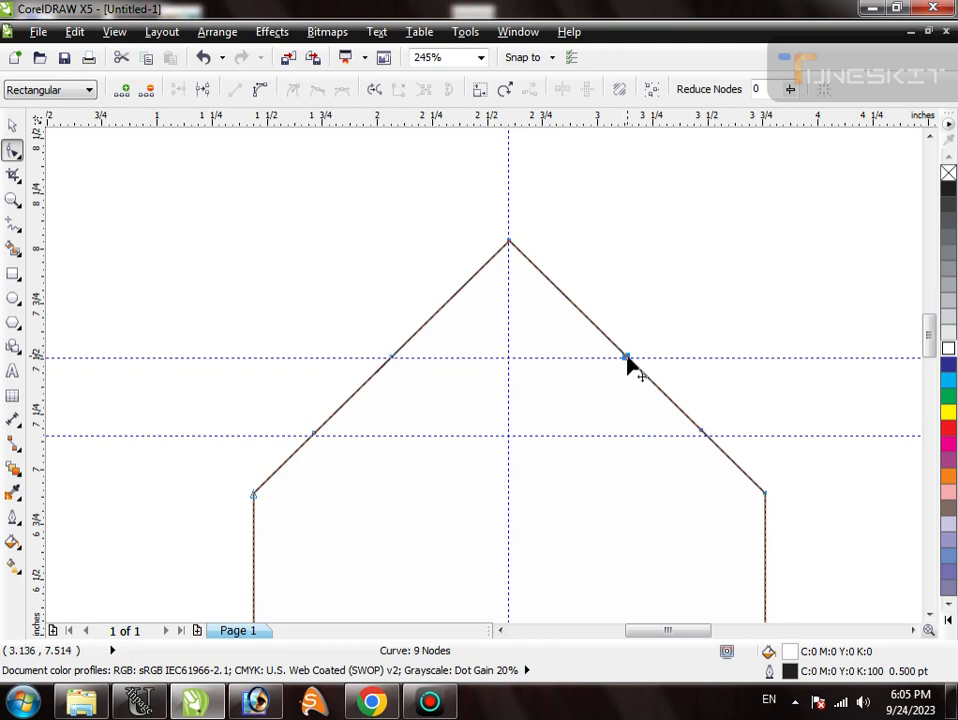
pyautogui.press('space')
pyautogui.click(683, 357)
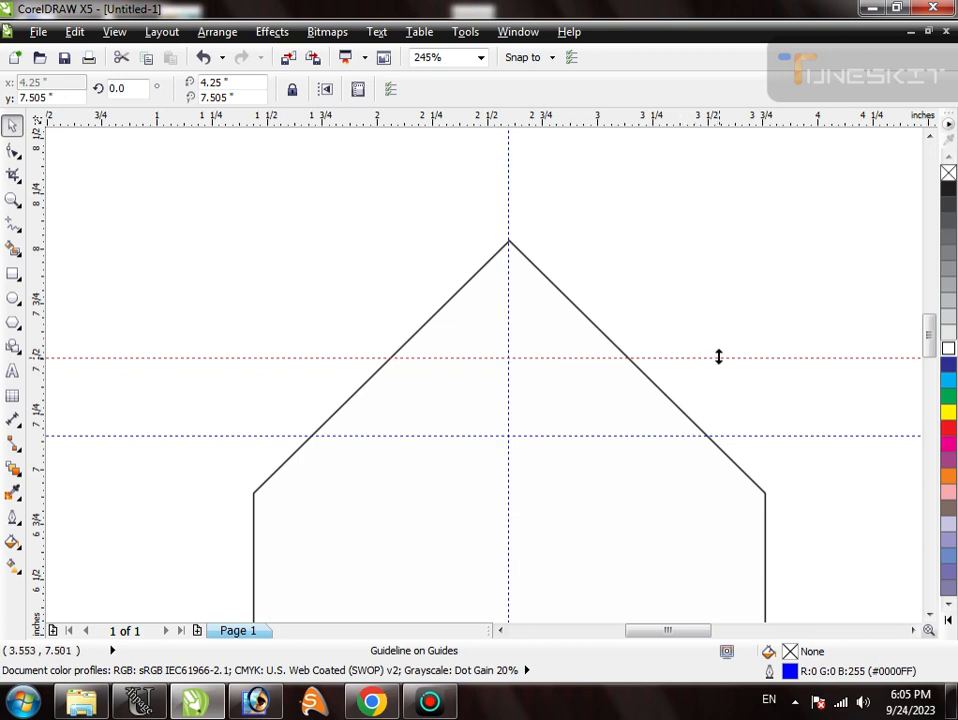
pyautogui.press('F10')
pyautogui.click(599, 336)
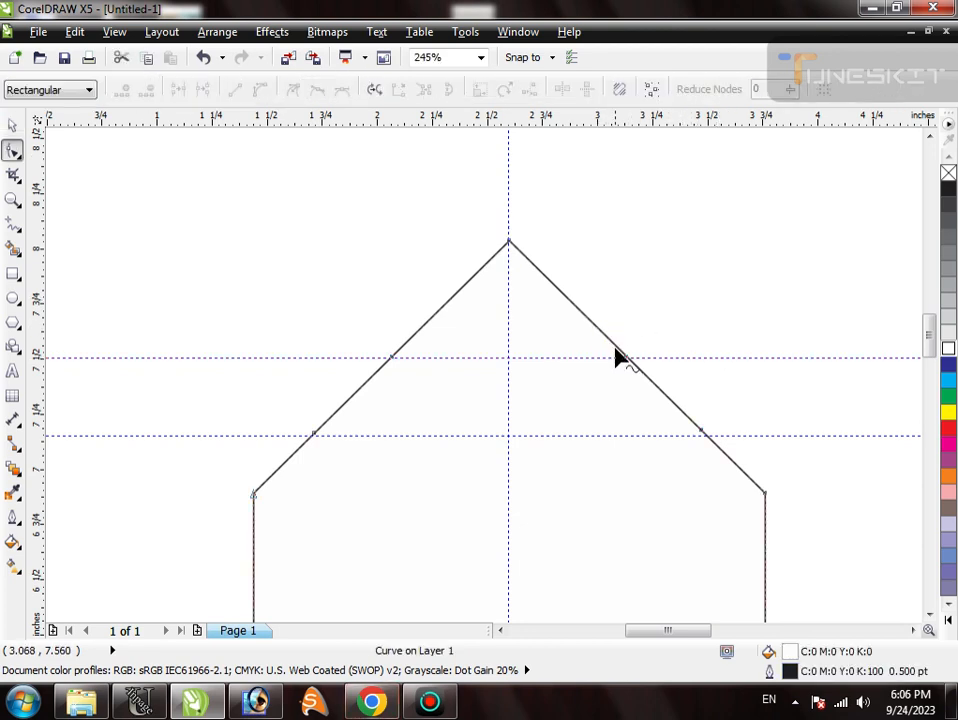
pyautogui.press('space')
pyautogui.press('Escape')
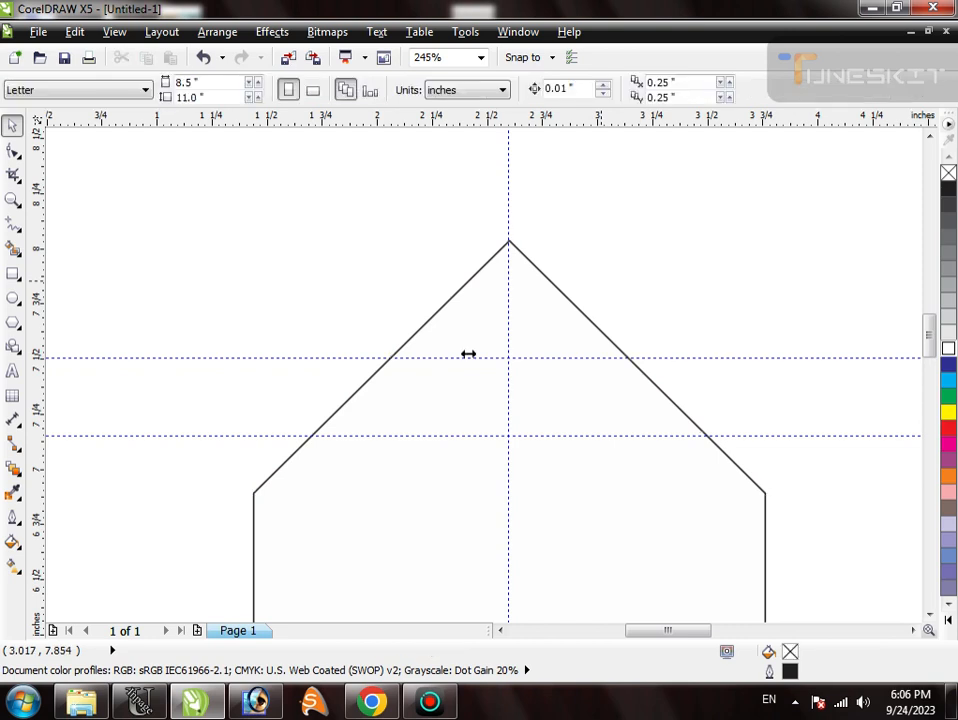
# - Select all the slope nodes below the peak and convert their line segments to curves
pyautogui.press('F10')
pyautogui.click(355, 398)
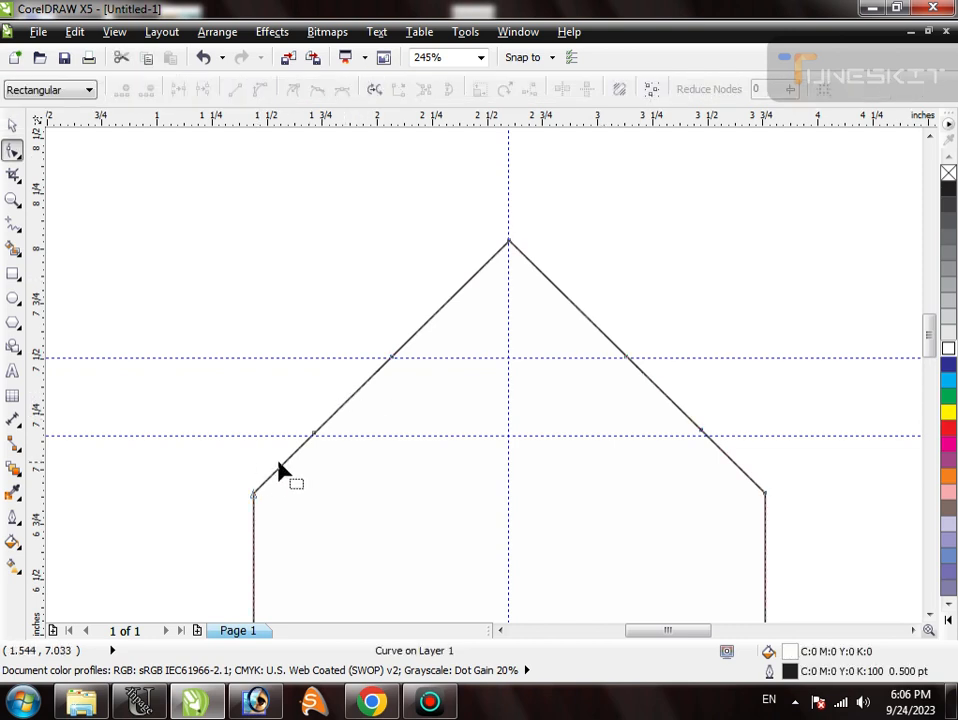
pyautogui.moveTo(282, 466); pyautogui.dragTo(274, 455)
pyautogui.hotkey('ctrl', 'z')
pyautogui.moveTo(205, 325); pyautogui.dragTo(782, 524)
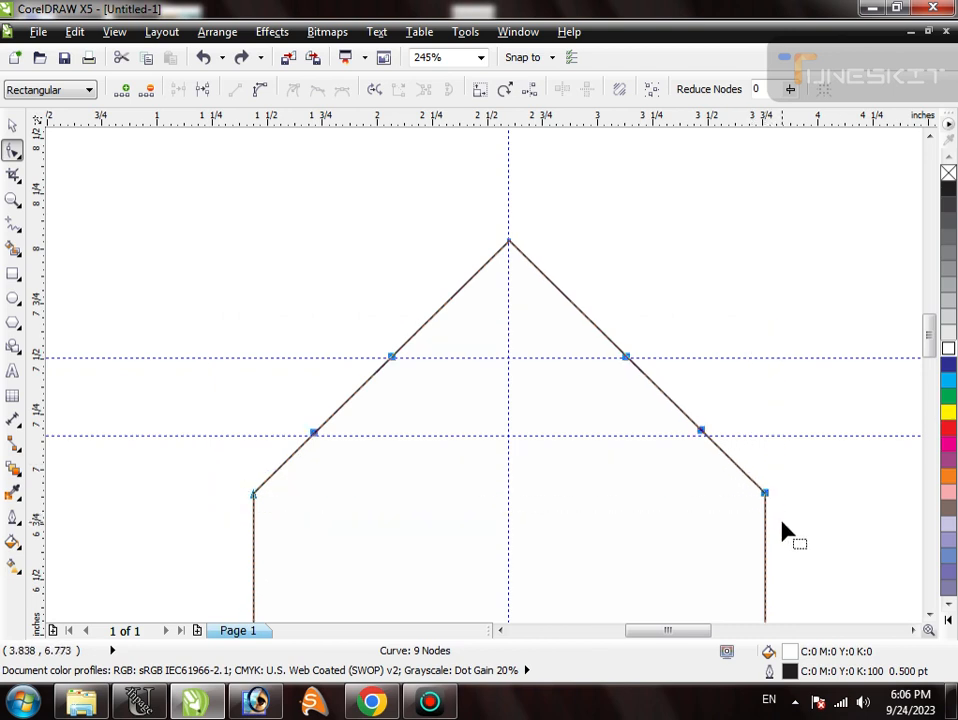
pyautogui.click(256, 90)
pyautogui.press('space')
pyautogui.press('space')
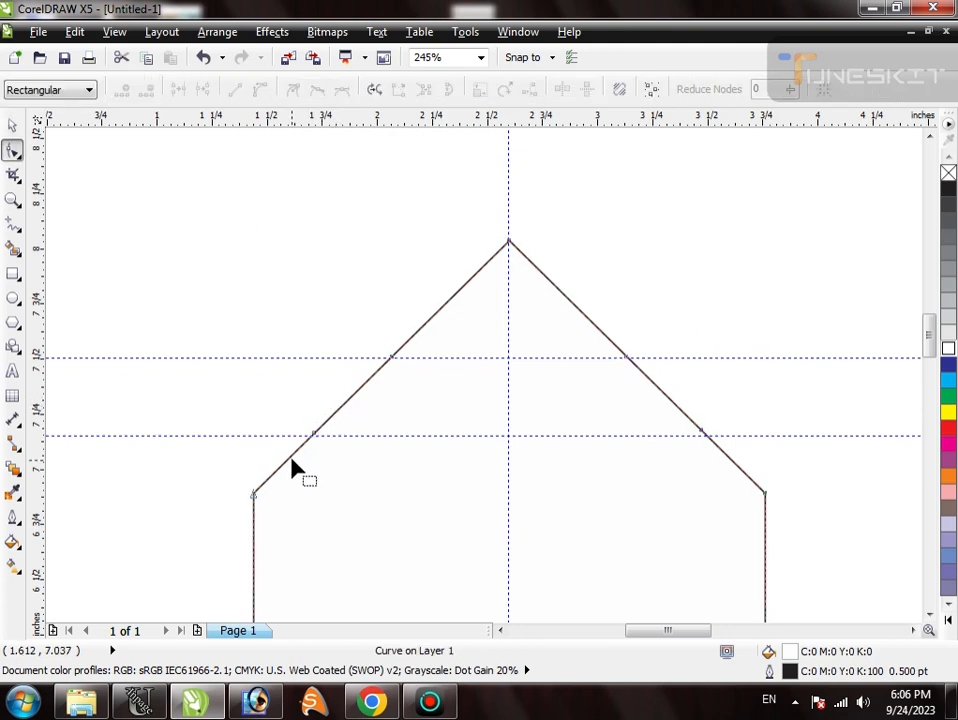
# - Bend the two lower segments of each slope outward into rounded lobes and raise the peak node to about y 8.25 inches
pyautogui.moveTo(290, 457); pyautogui.dragTo(266, 438)
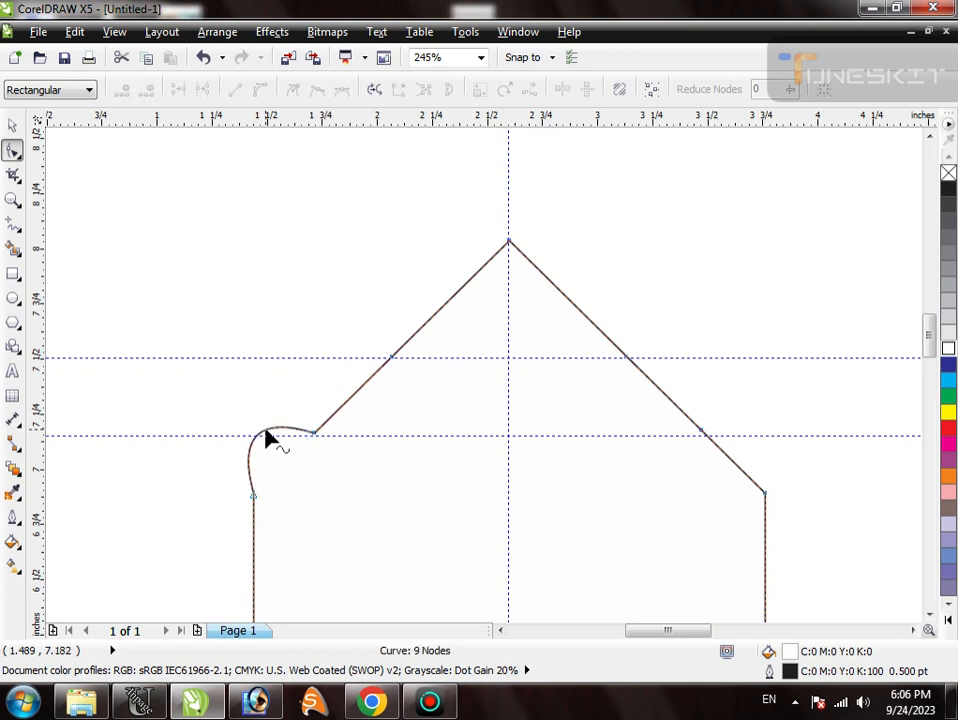
pyautogui.moveTo(728, 460); pyautogui.dragTo(756, 445)
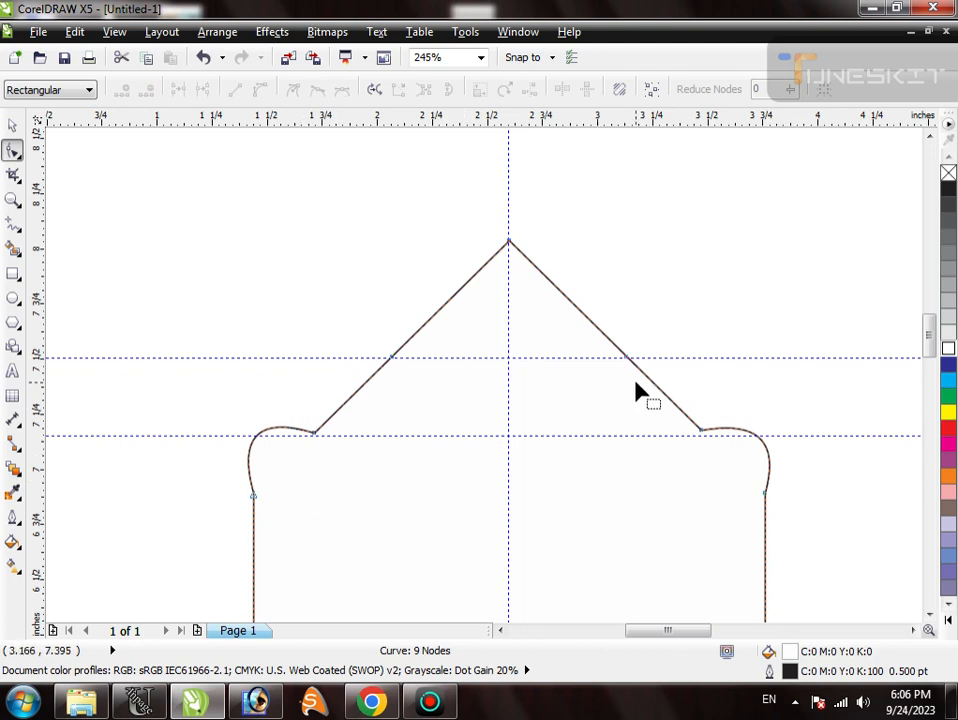
pyautogui.moveTo(642, 375); pyautogui.dragTo(671, 358)
pyautogui.moveTo(365, 393); pyautogui.dragTo(327, 378)
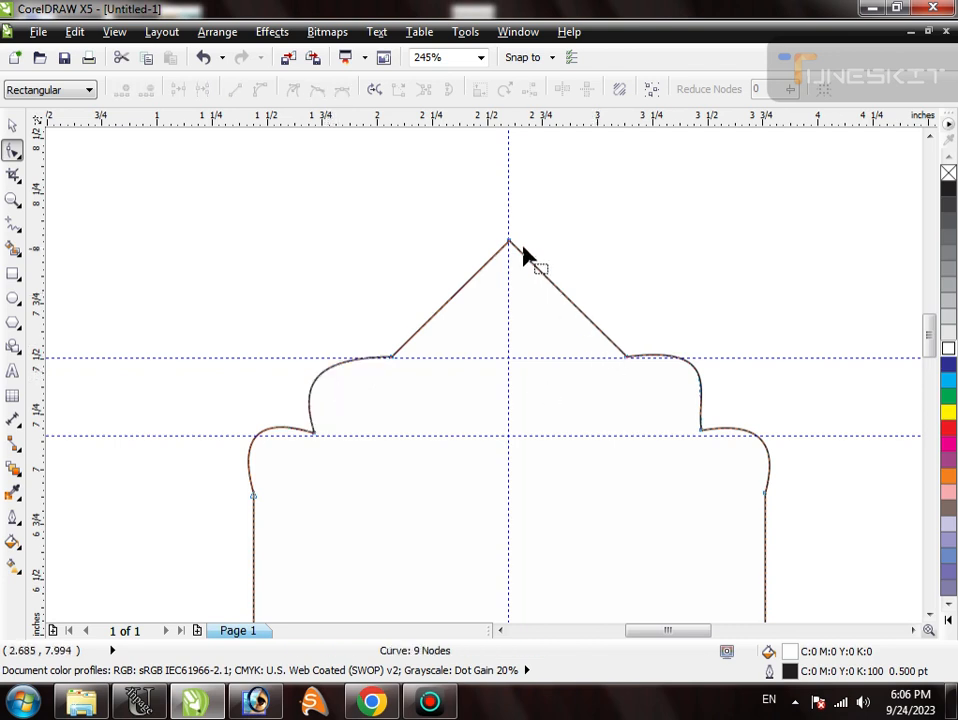
pyautogui.moveTo(509, 241); pyautogui.dragTo(506, 195)
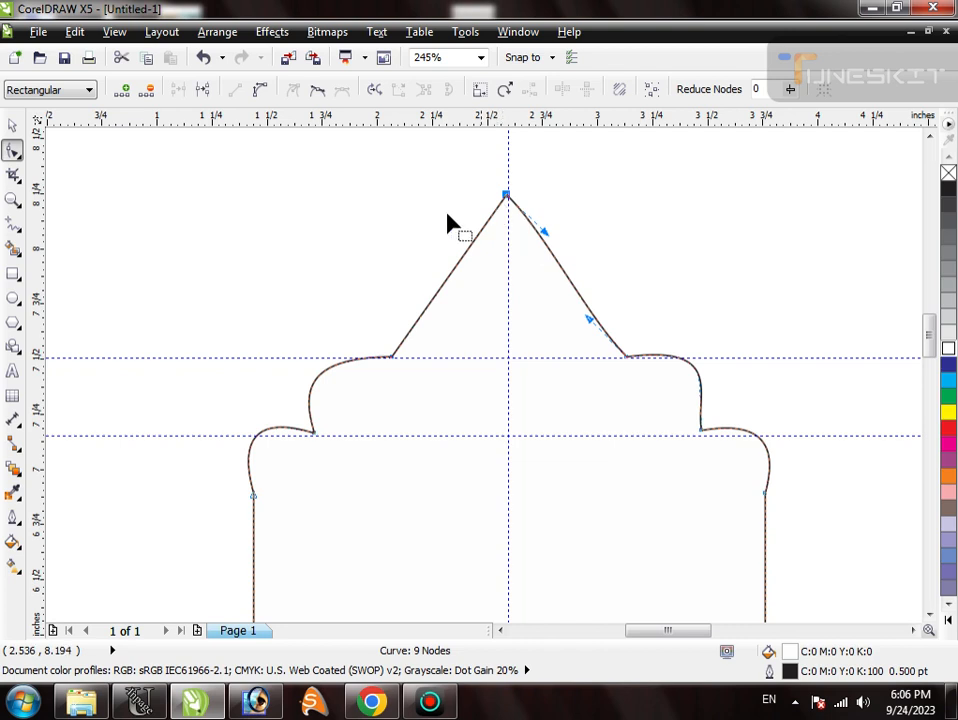
# - Bend the two upper slope segments inward so they curve concavely up to the pointed peak
pyautogui.moveTo(359, 180); pyautogui.dragTo(650, 377)
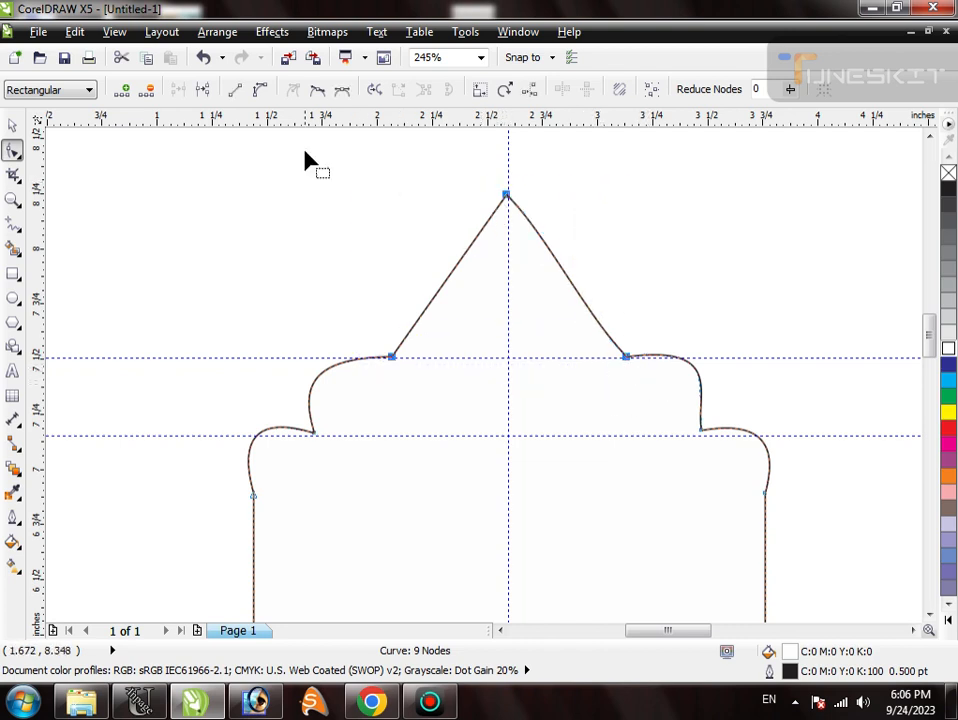
pyautogui.press('space')
pyautogui.press('space')
pyautogui.moveTo(477, 256); pyautogui.dragTo(506, 299)
pyautogui.moveTo(545, 240); pyautogui.dragTo(515, 305)
pyautogui.moveTo(428, 307); pyautogui.dragTo(438, 316)
pyautogui.press('space')
# - Delete the vertical guideline and both horizontal guidelines
pyautogui.click(432, 274)
pyautogui.scroll(-4, 402, 306)
pyautogui.moveTo(367, 228); pyautogui.dragTo(577, 483)
pyautogui.click(445, 341)
pyautogui.press('Delete')
pyautogui.click(455, 291)
pyautogui.press('Delete')
pyautogui.click(462, 252)
pyautogui.press('Delete')
# - Move the corner node between the two lobes slightly inward on each side of the arch
pyautogui.doubleClick(541, 288)
pyautogui.press('F2')
pyautogui.moveTo(310, 203); pyautogui.dragTo(614, 409)
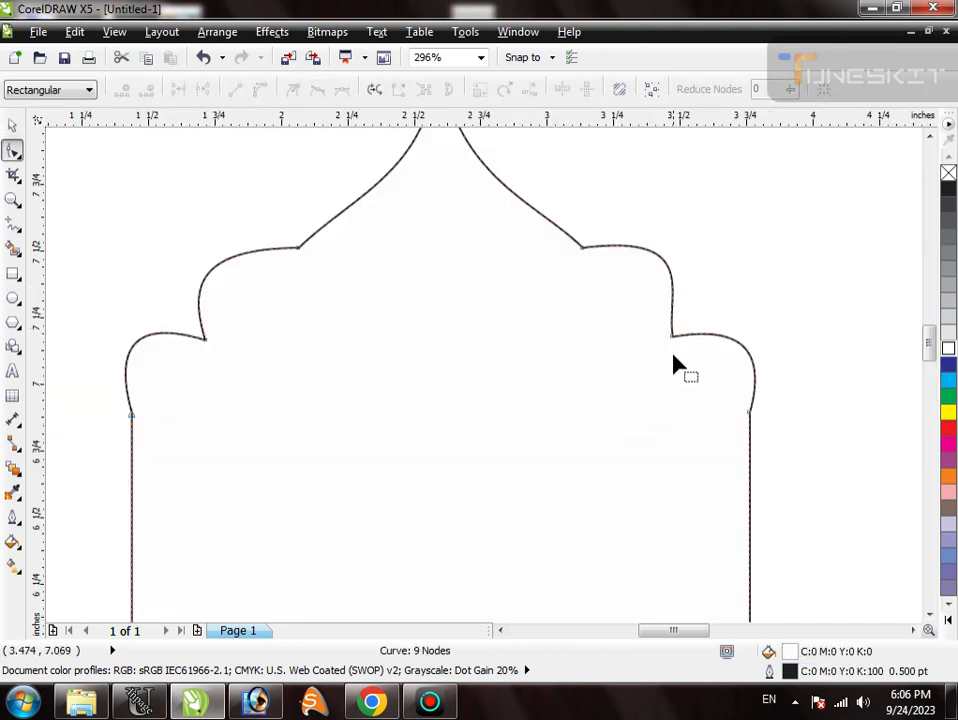
pyautogui.moveTo(669, 342); pyautogui.dragTo(659, 342)
pyautogui.press('space')
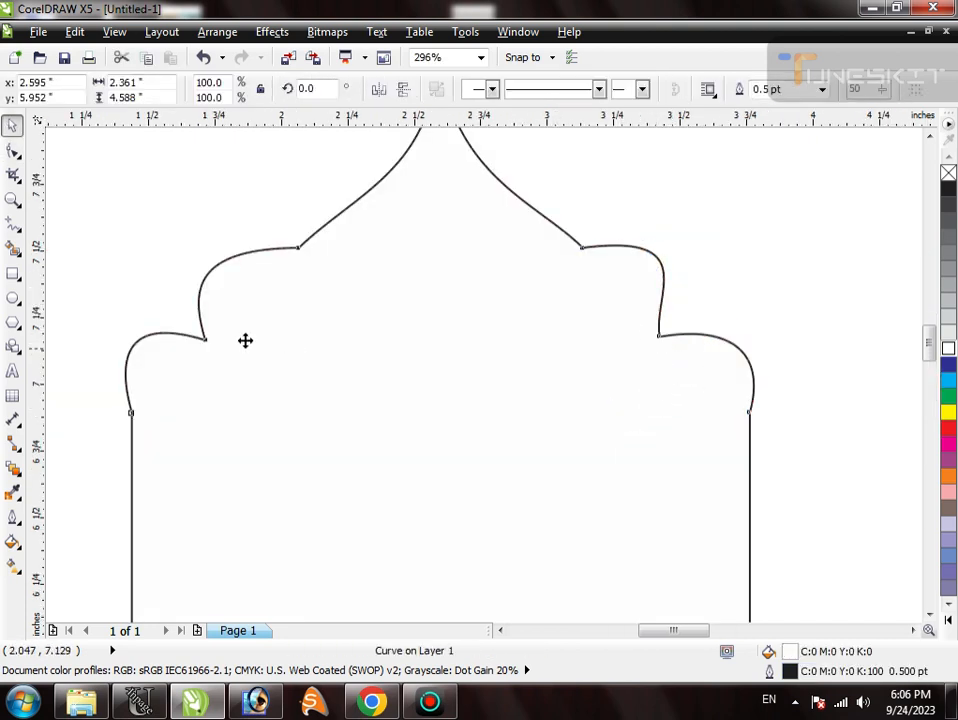
pyautogui.press('space')
pyautogui.click(207, 341)
pyautogui.moveTo(218, 343); pyautogui.dragTo(228, 350)
pyautogui.press('space')
pyautogui.scroll(-3, 470, 267)
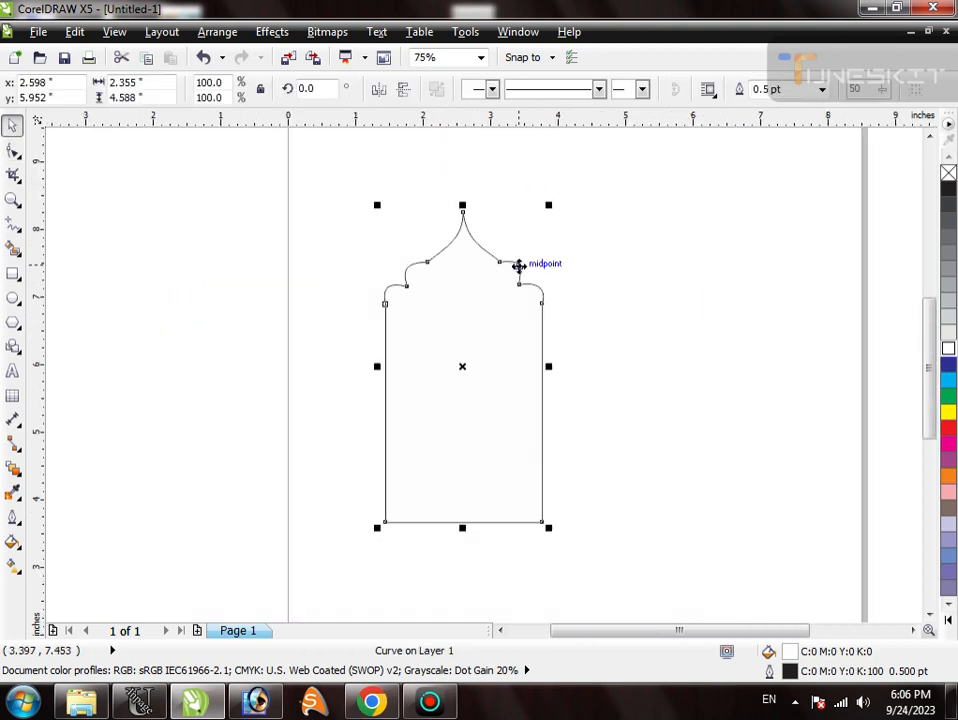
# - Raise the two bottom nodes until the arch is about 3.69 inches high, and center it at about x 1.9, y 6.0 inches
pyautogui.moveTo(519, 266); pyautogui.dragTo(480, 270)
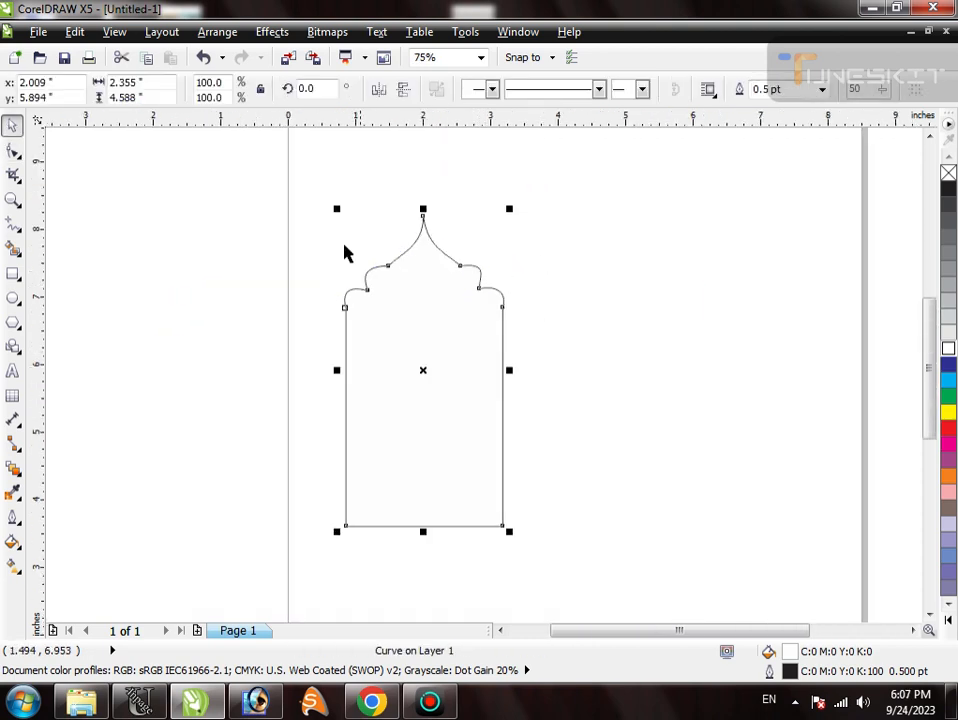
pyautogui.scroll(2, 455, 256)
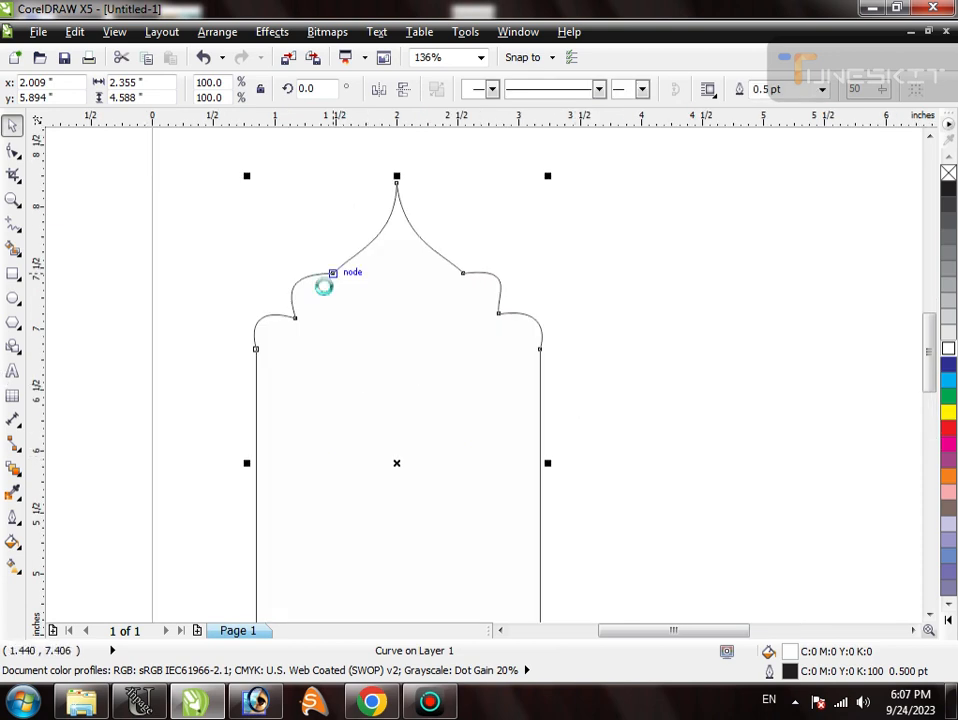
pyautogui.scroll(-2, 325, 278)
pyautogui.scroll(1, 368, 321)
pyautogui.press('F10')
pyautogui.moveTo(560, 558); pyautogui.dragTo(335, 490)
pyautogui.press('space')
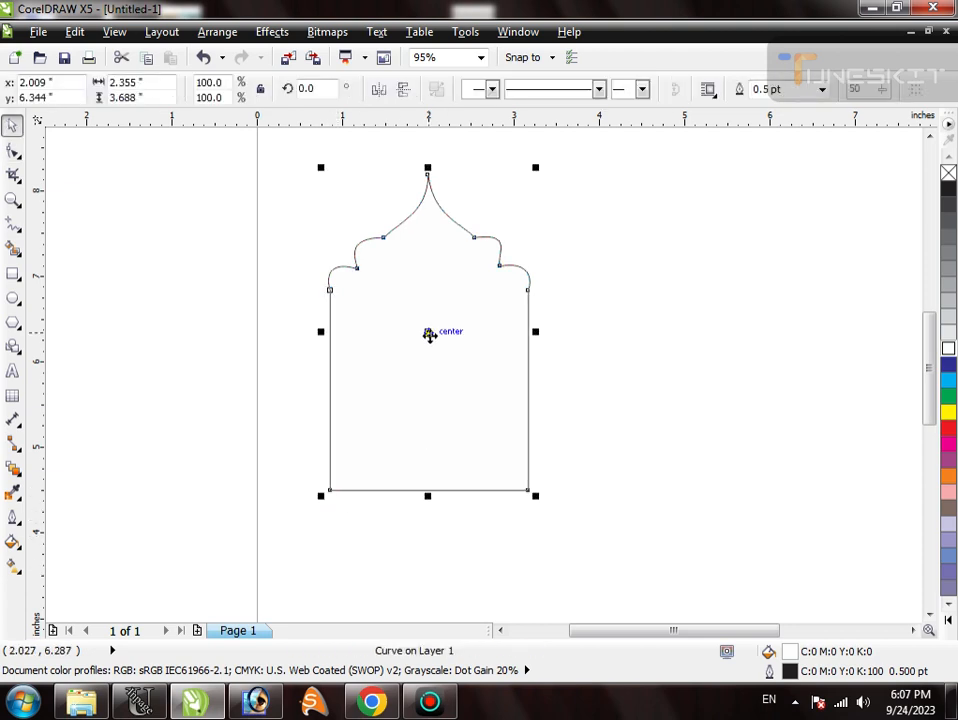
pyautogui.moveTo(429, 335); pyautogui.dragTo(420, 363)
pyautogui.scroll(-1, 385, 330)
pyautogui.press('F2')
pyautogui.moveTo(301, 252); pyautogui.dragTo(513, 475)
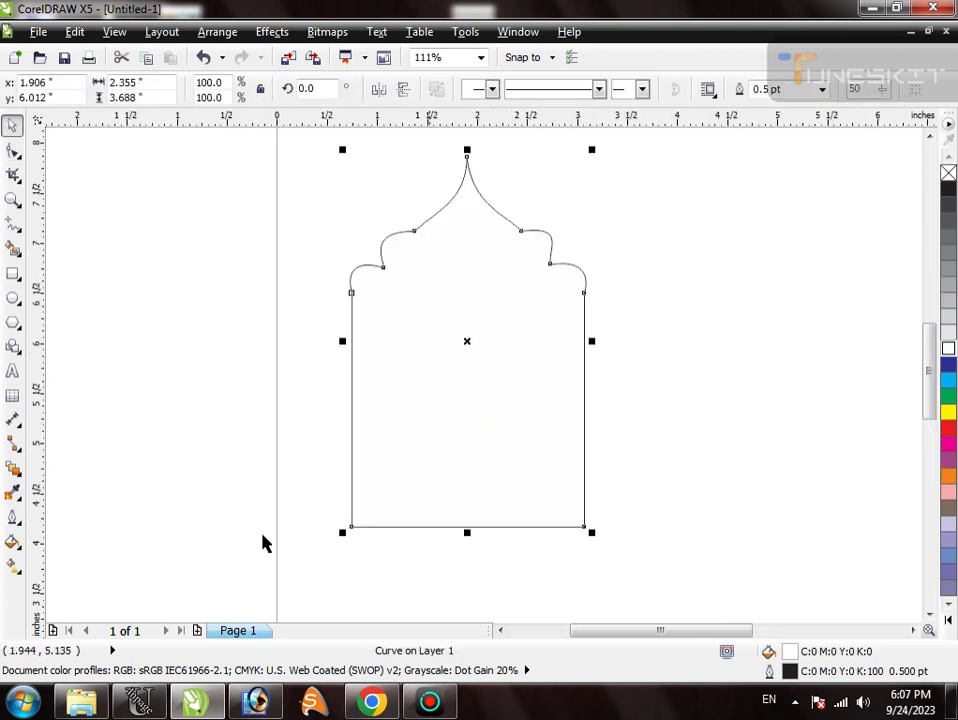
# - Apply a vertical linear fountain fill from lime green at the peak to green at the base, and remove the outline
pyautogui.click(12, 565)
pyautogui.moveTo(485, 276)
pyautogui.mouseDown()
pyautogui.moveTo(460, 481)
pyautogui.moveTo(468, 216)
pyautogui.mouseUp()
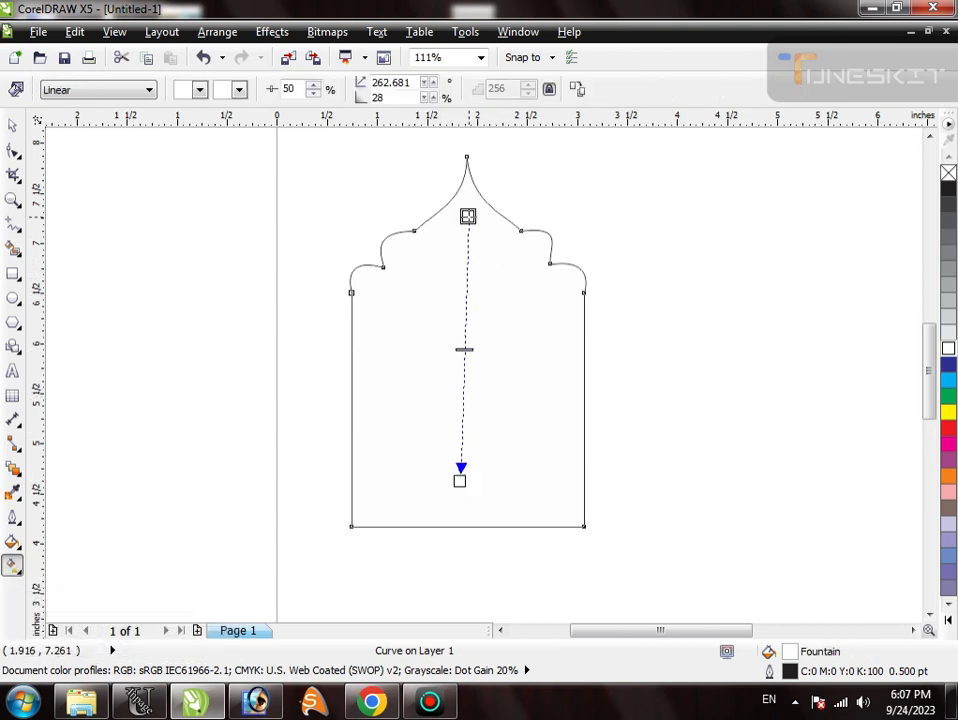
pyautogui.click(240, 89)
pyautogui.moveTo(298, 149); pyautogui.dragTo(296, 132)
pyautogui.click(267, 139)
pyautogui.click(199, 90)
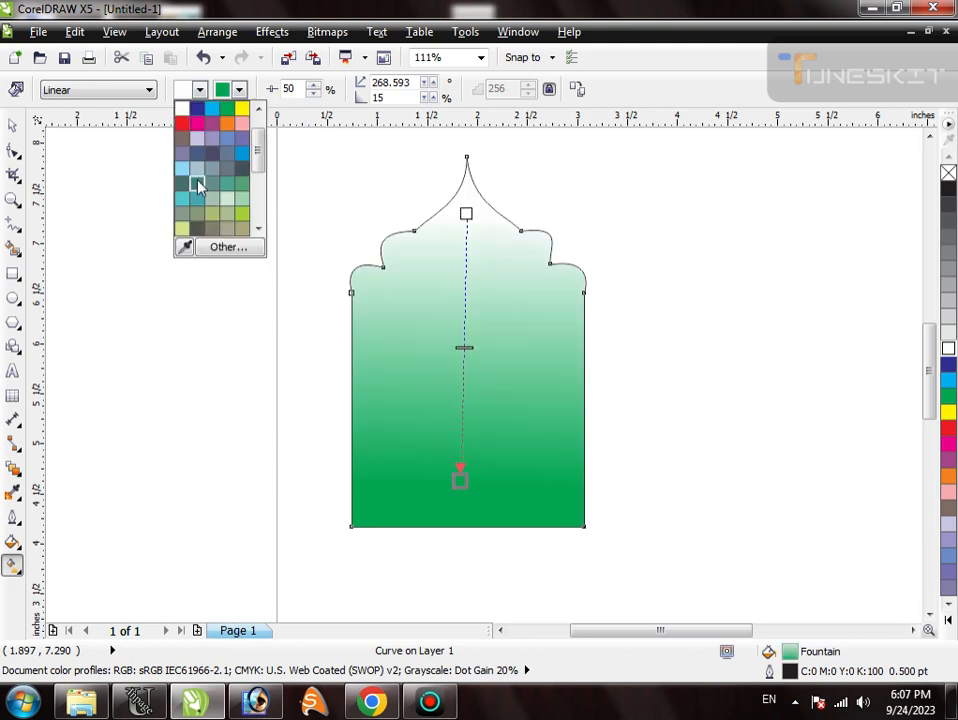
pyautogui.click(229, 229)
pyautogui.press('space')
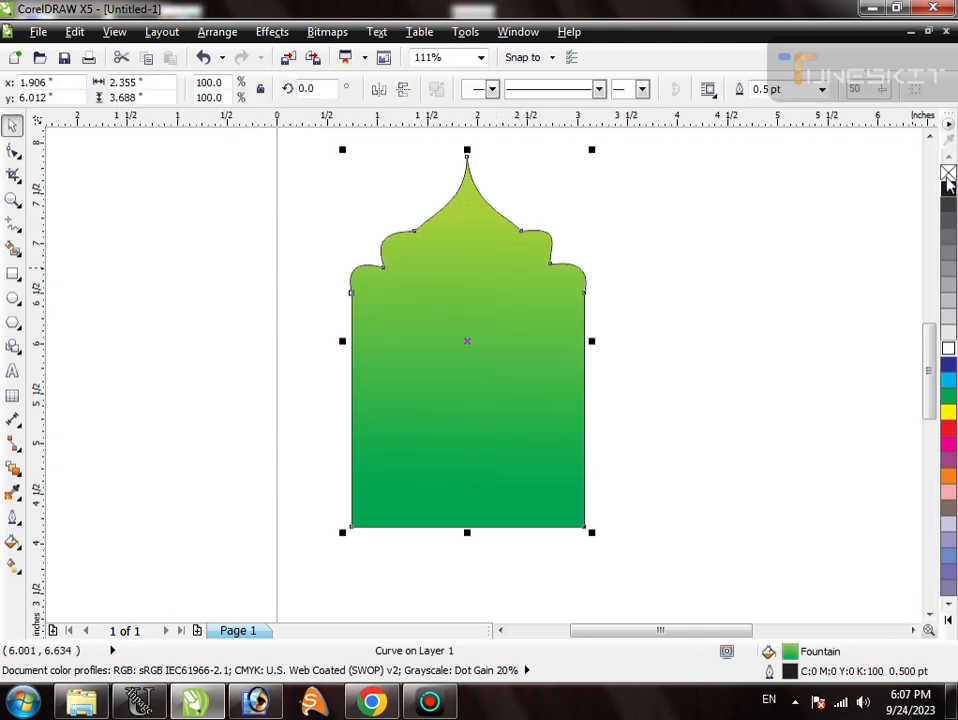
pyautogui.rightClick(948, 175)
# - Duplicate the gradient arch as a smaller concentric copy about 2.25 by 3.52 inches
pyautogui.scroll(-2, 416, 273)
pyautogui.scroll(3, 502, 306)
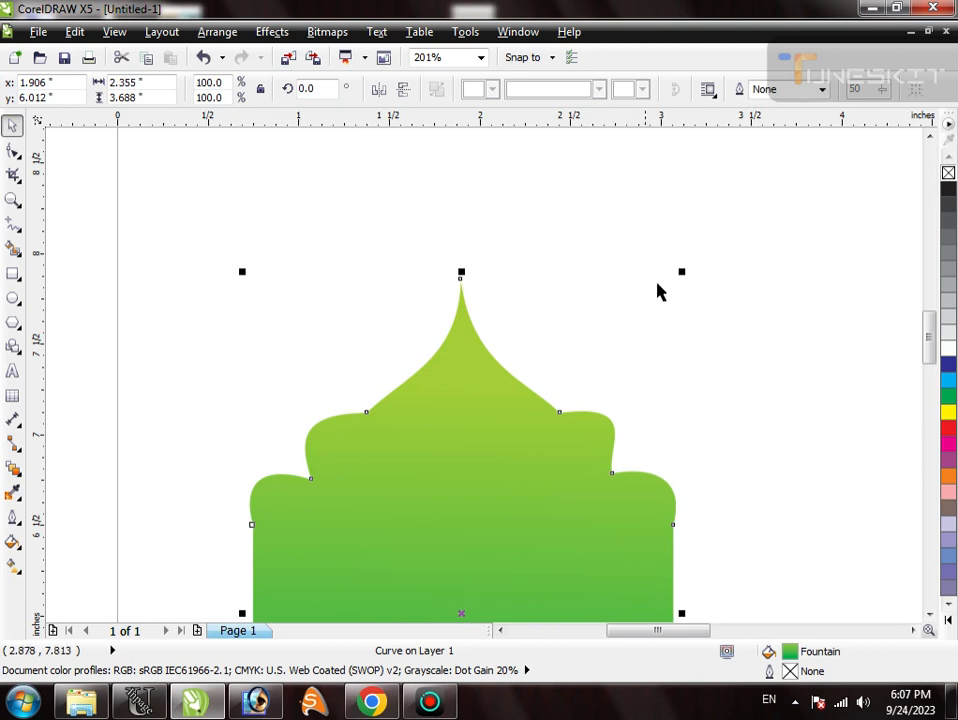
pyautogui.moveTo(678, 273); pyautogui.dragTo(679, 290)
pyautogui.scroll(-2, 384, 199)
pyautogui.press('F2')
pyautogui.moveTo(354, 220); pyautogui.dragTo(581, 419)
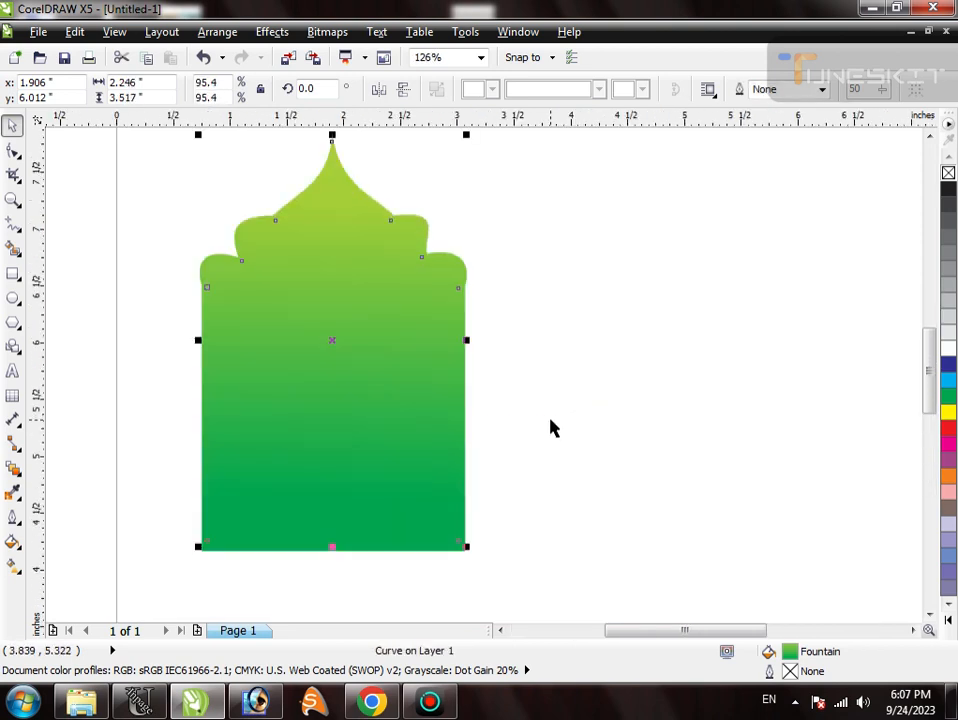
# - Fill the smaller copy with uniform dark green C98 M33 Y100 K29
pyautogui.click(948, 395)
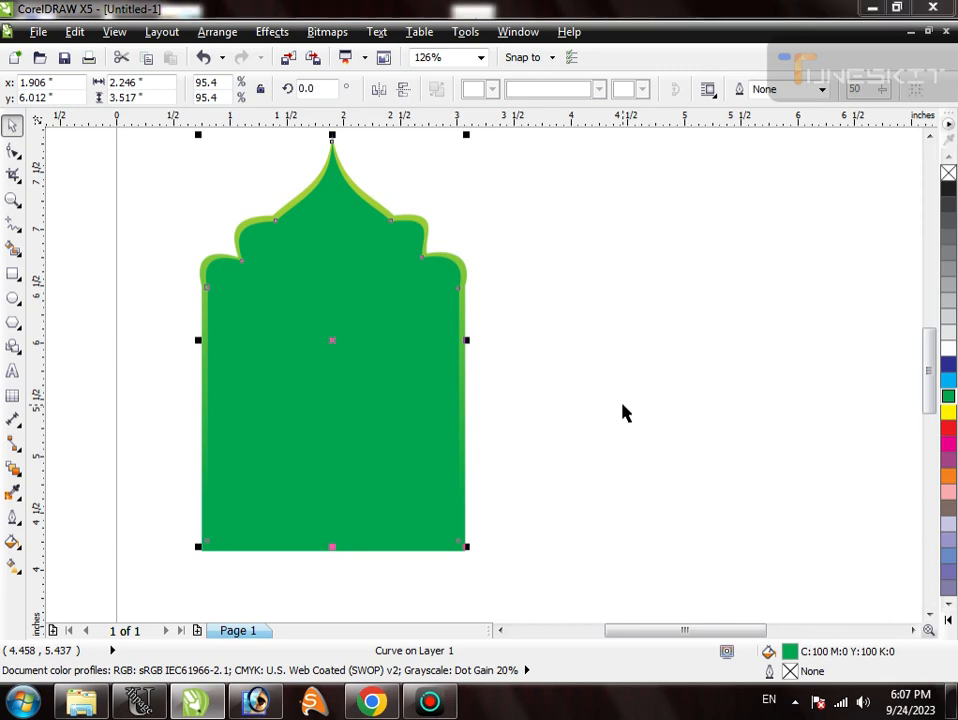
pyautogui.hotkey('shift', 'F11')
pyautogui.click(322, 205)
pyautogui.click(480, 380)
pyautogui.press('Return')
# - Duplicate the dark green arch as a smaller concentric copy about 2.10 by 3.30 inches
pyautogui.scroll(-1, 304, 348)
pyautogui.press('F2')
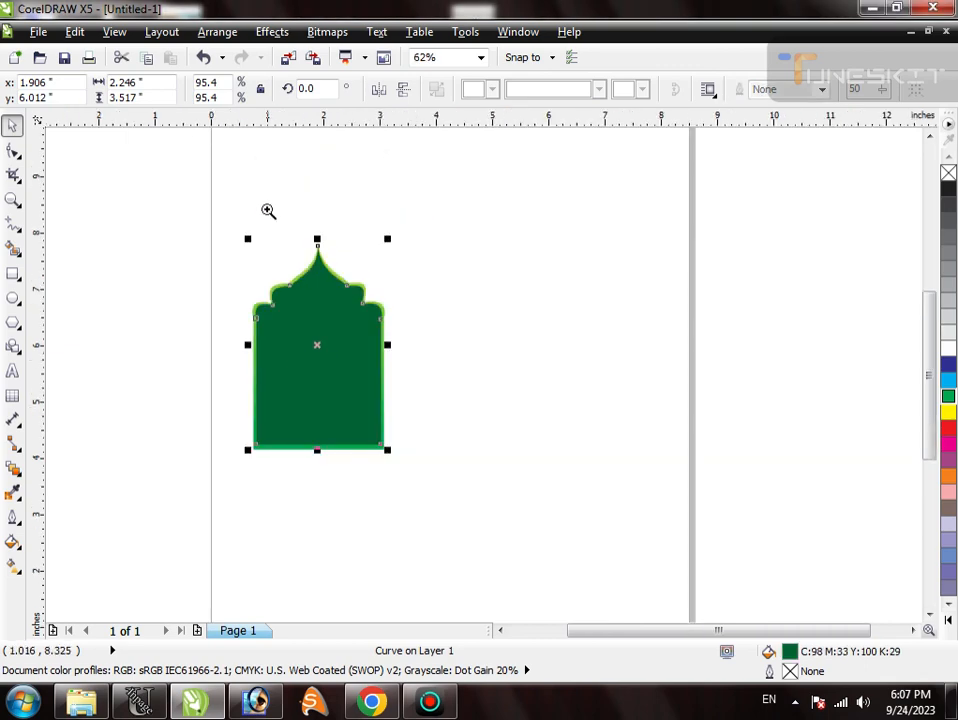
pyautogui.moveTo(268, 210); pyautogui.dragTo(465, 407)
pyautogui.moveTo(528, 215); pyautogui.dragTo(531, 240)
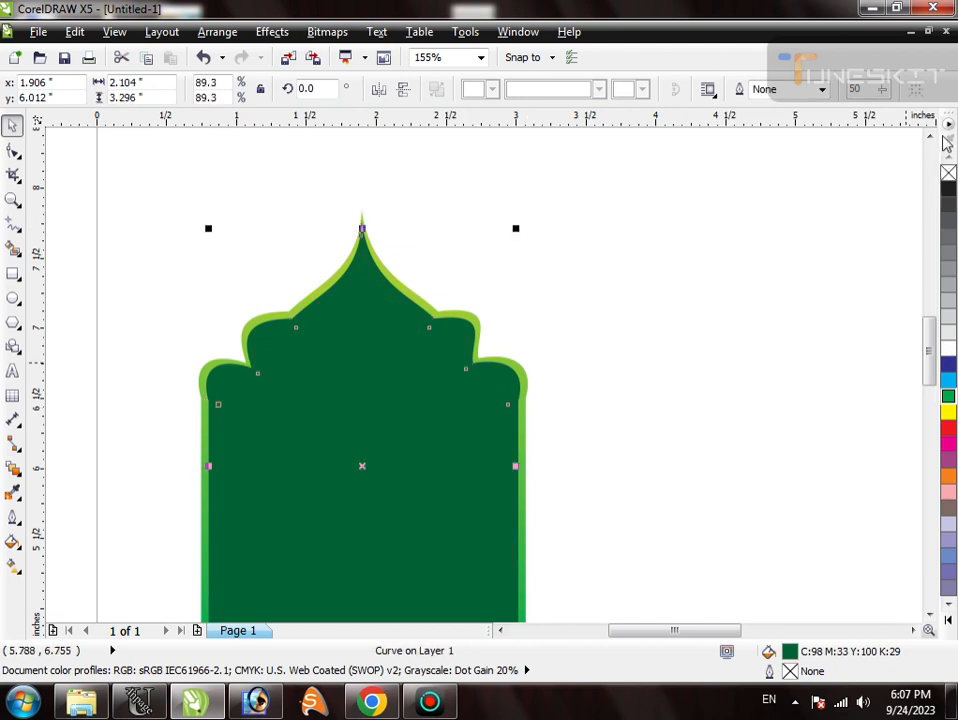
# - Fill the innermost copy with lime green C40 M0 Y100 K0
pyautogui.moveTo(946, 143); pyautogui.dragTo(693, 363)
pyautogui.click(640, 392)
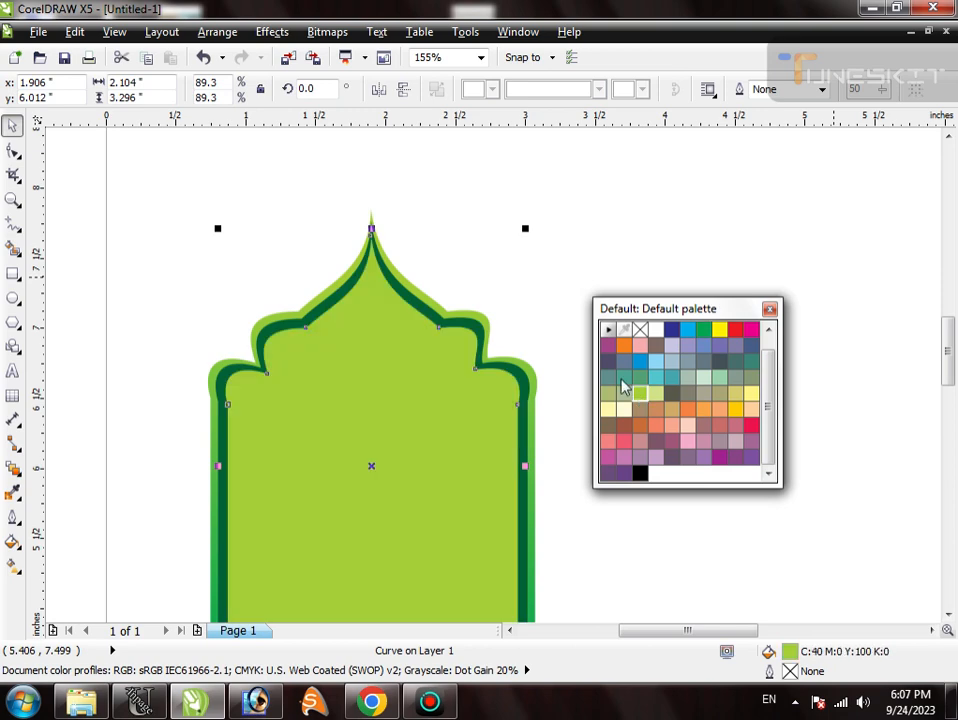
pyautogui.click(597, 288)
pyautogui.click(768, 330)
pyautogui.click(657, 330)
pyautogui.press('Escape')
pyautogui.doubleClick(680, 310)
# - Enlarge the lime green inner arch slightly about its center to narrow the dark green border
pyautogui.click(407, 402)
pyautogui.press('F3')
pyautogui.press('F2')
pyautogui.moveTo(295, 280); pyautogui.dragTo(558, 495)
pyautogui.press('F2')
pyautogui.moveTo(432, 440); pyautogui.dragTo(557, 588)
pyautogui.moveTo(519, 421); pyautogui.dragTo(529, 436)
pyautogui.press('F3')
pyautogui.press('F3')
pyautogui.press('F3')
pyautogui.press('F2')
pyautogui.moveTo(455, 282); pyautogui.dragTo(531, 356)
# - Repeat the enlargement on both inner arches together and once more on the lime one, making it about 2.21 by 3.46 inches
pyautogui.keyDown('shift'); pyautogui.click(601, 324); pyautogui.keyUp('shift')
pyautogui.hotkey('ctrl', 'r')
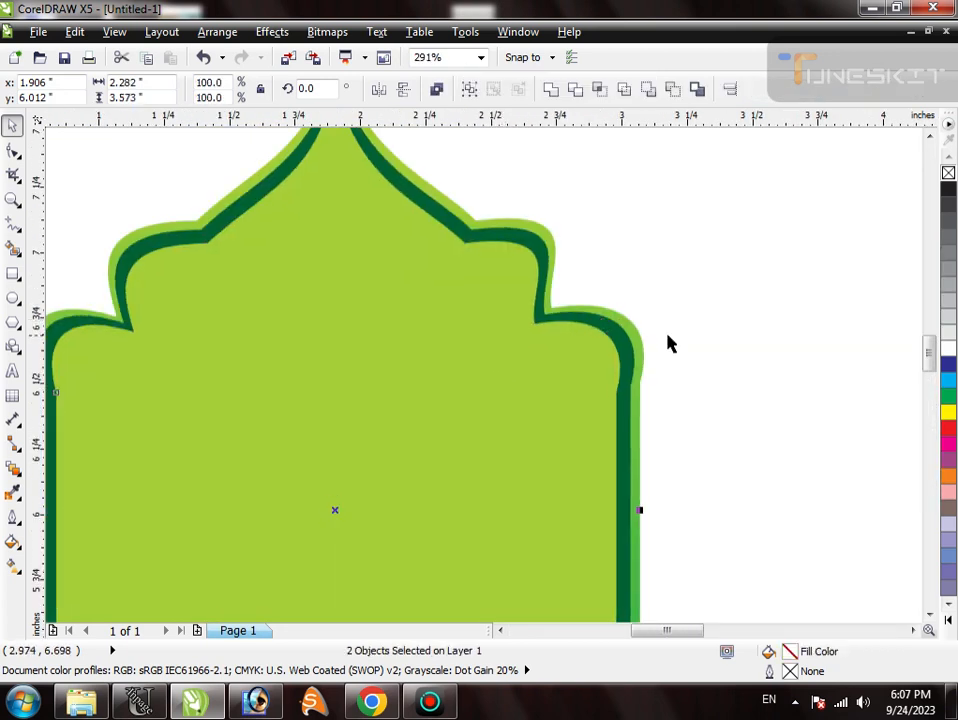
pyautogui.click(667, 334)
pyautogui.click(532, 384)
pyautogui.hotkey('ctrl', 'r')
pyautogui.scroll(-2, 448, 306)
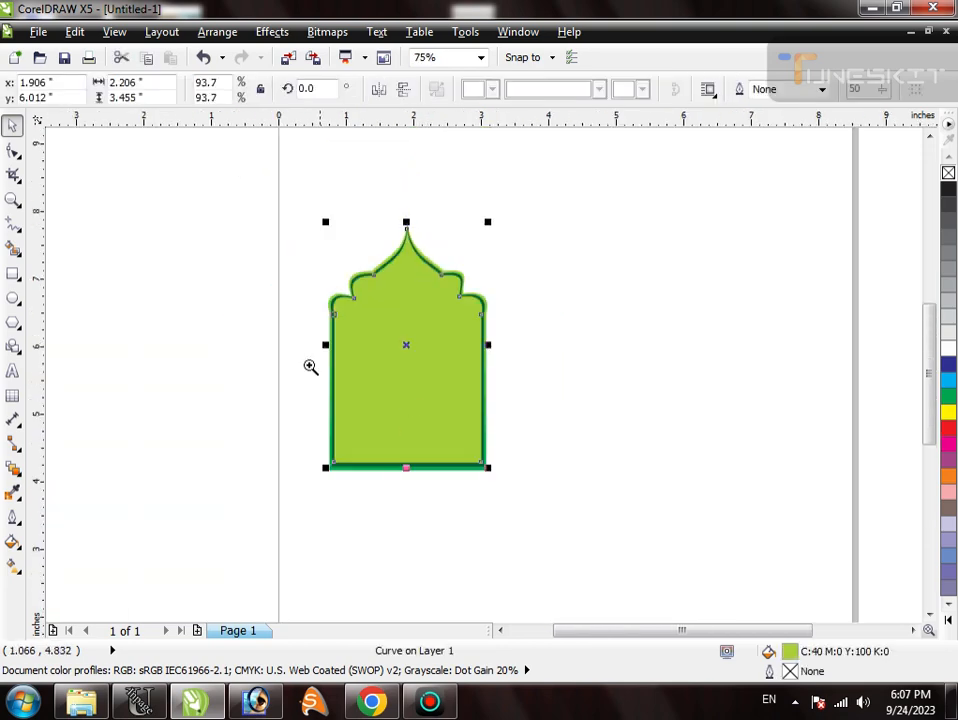
# - Duplicate the lime arch as a concentric copy about 2.12 by 3.32 inches and give it a vertical lime-to-green fountain fill
pyautogui.press('F2')
pyautogui.moveTo(307, 370); pyautogui.dragTo(481, 502)
pyautogui.scroll(-1, 393, 498)
pyautogui.scroll(-1, 393, 498)
pyautogui.moveTo(351, 222); pyautogui.dragTo(550, 415)
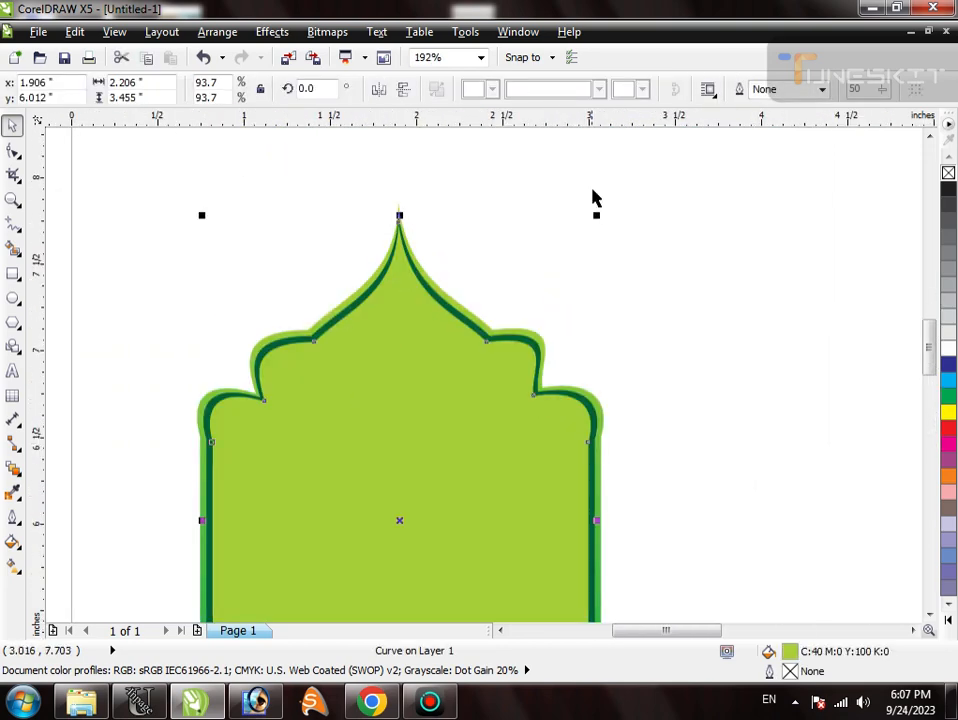
pyautogui.moveTo(597, 216); pyautogui.dragTo(607, 233)
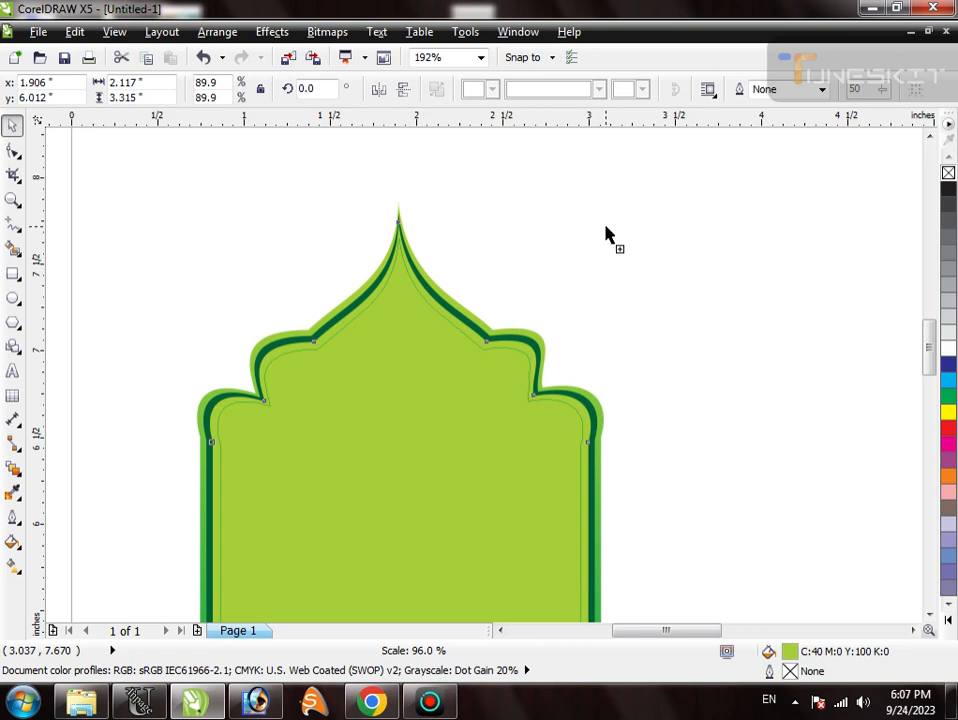
pyautogui.click(600, 411)
pyautogui.press('F11')
pyautogui.press('Escape')
pyautogui.click(476, 414)
pyautogui.press('F11')
pyautogui.press('Return')
pyautogui.scroll(-1, 460, 287)
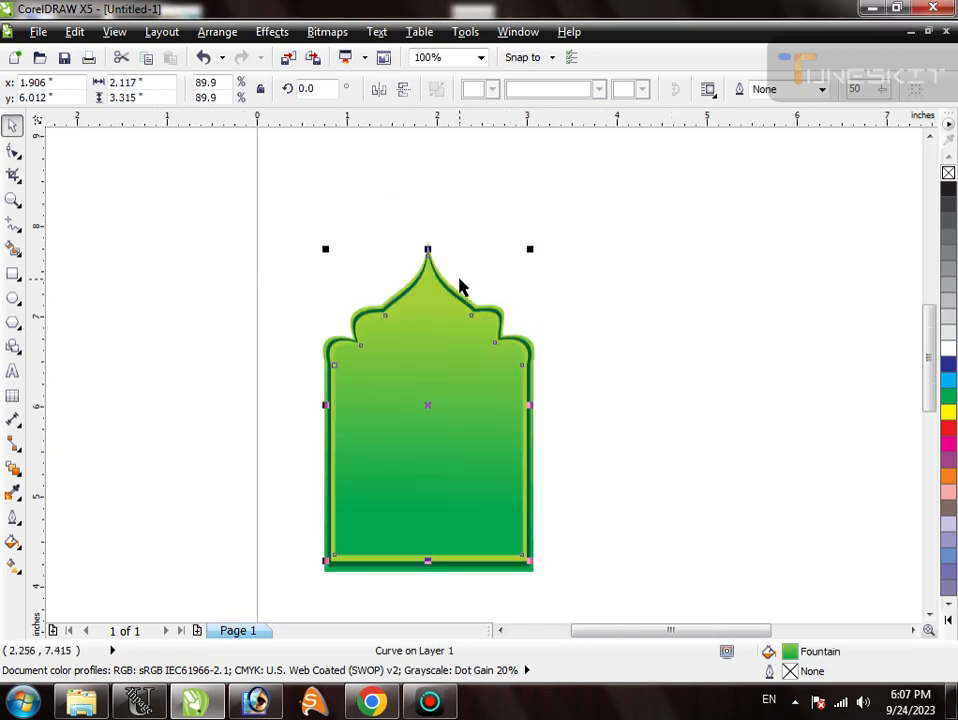
pyautogui.moveTo(485, 429); pyautogui.dragTo(428, 437)
pyautogui.hotkey('ctrl', 'z')
pyautogui.click(632, 447)
pyautogui.scroll(-1, 407, 354)
pyautogui.moveTo(359, 280); pyautogui.dragTo(547, 507)
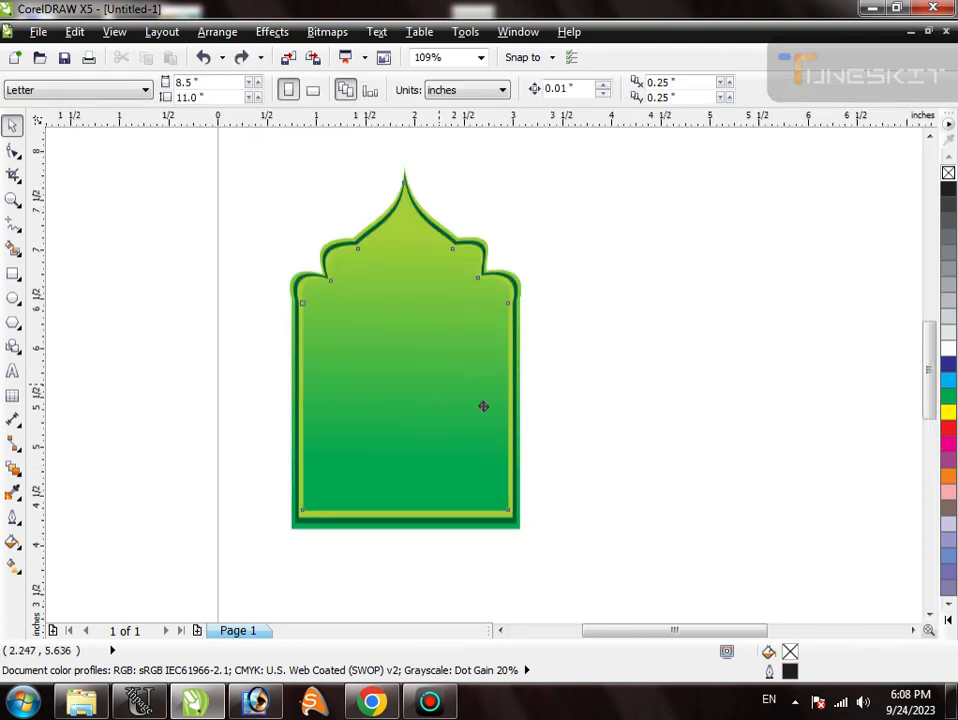
# - Duplicate the innermost gradient arch in place, fill the copy white, and apply a linear transparency fading downward to its middle
pyautogui.click(470, 393)
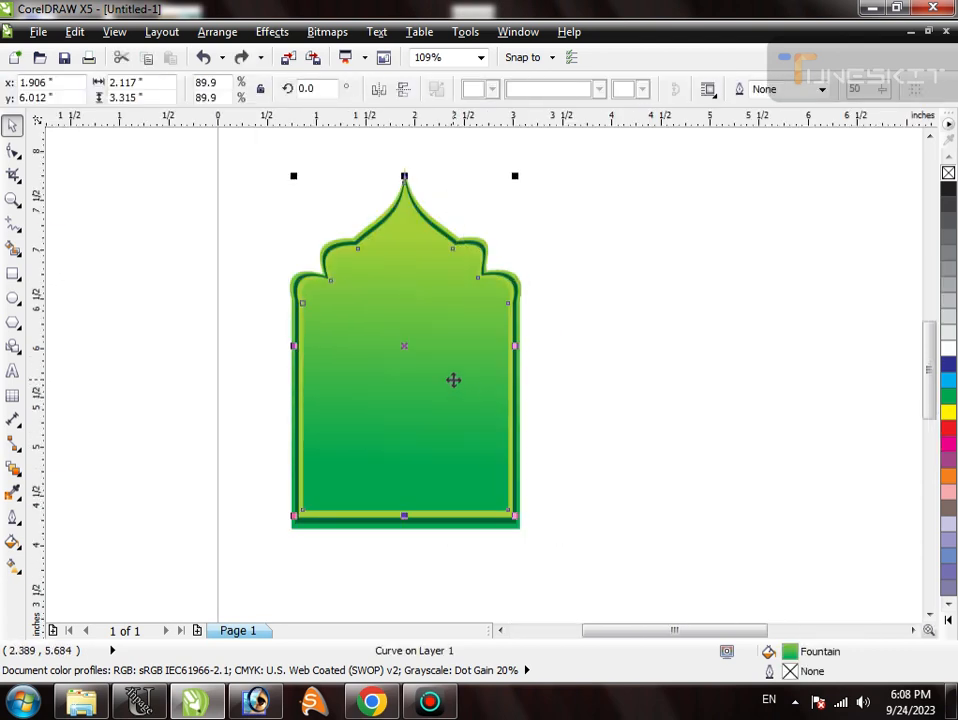
pyautogui.click(948, 348)
pyautogui.click(17, 472)
pyautogui.click(78, 601)
pyautogui.moveTo(400, 267); pyautogui.dragTo(400, 378)
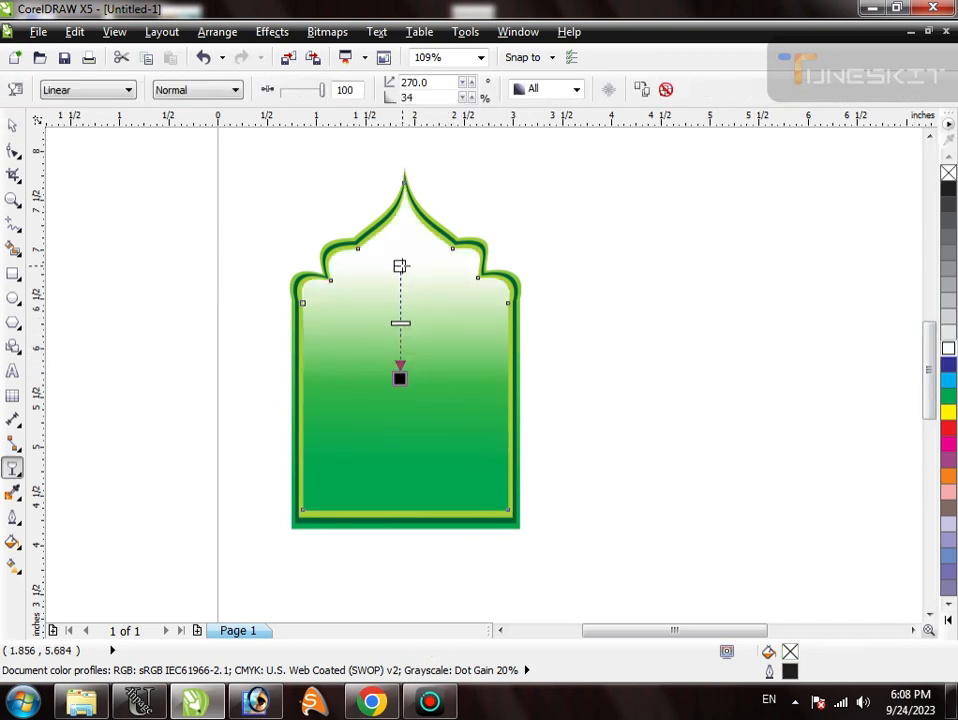
# - Start the white overlay's transparency just below the peak, align it vertically at 270°, and shift its midpoint toward the start
pyautogui.moveTo(400, 267); pyautogui.dragTo(417, 170)
pyautogui.moveTo(399, 377)
pyautogui.mouseDown()
pyautogui.moveTo(398, 425)
pyautogui.moveTo(402, 377)
pyautogui.mouseUp()
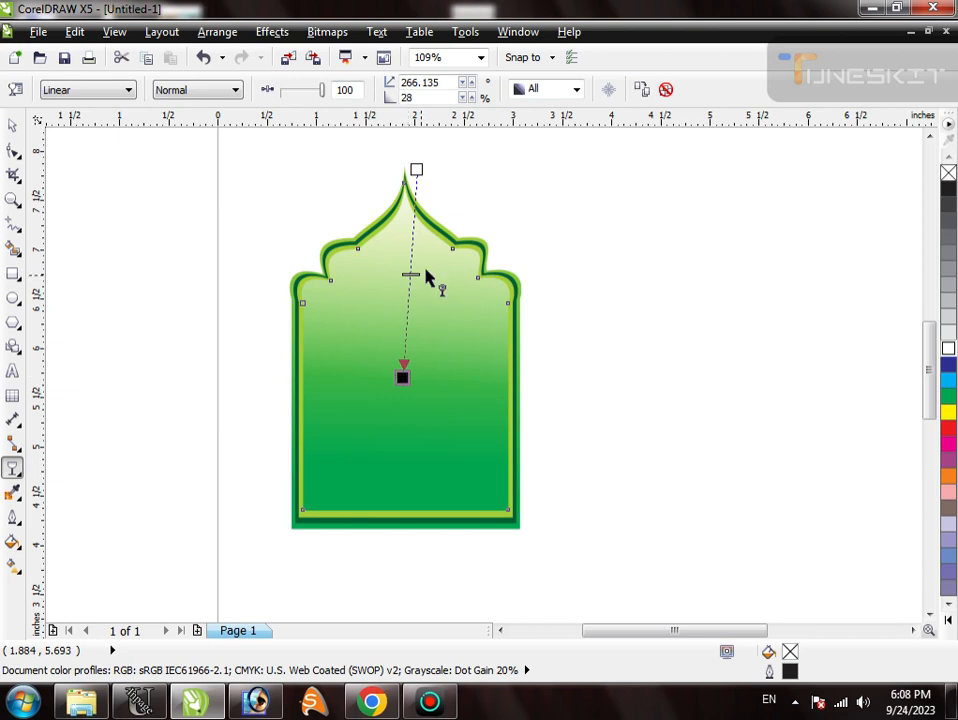
pyautogui.moveTo(417, 168); pyautogui.dragTo(405, 211)
pyautogui.click(408, 384)
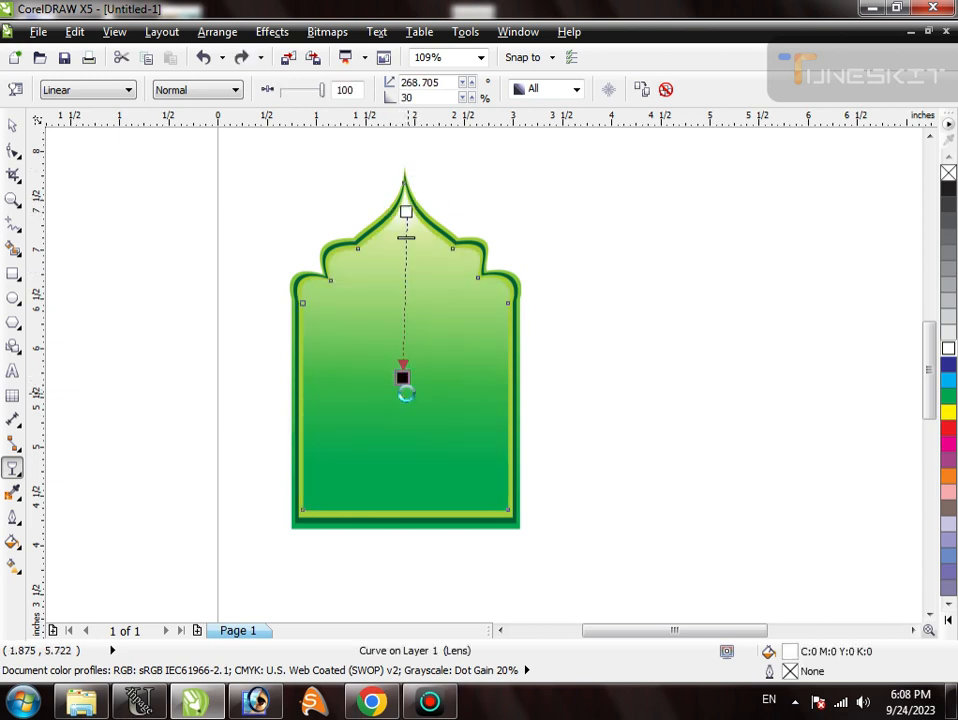
pyautogui.moveTo(402, 377)
pyautogui.mouseDown()
pyautogui.moveTo(409, 327)
pyautogui.moveTo(406, 376)
pyautogui.mouseUp()
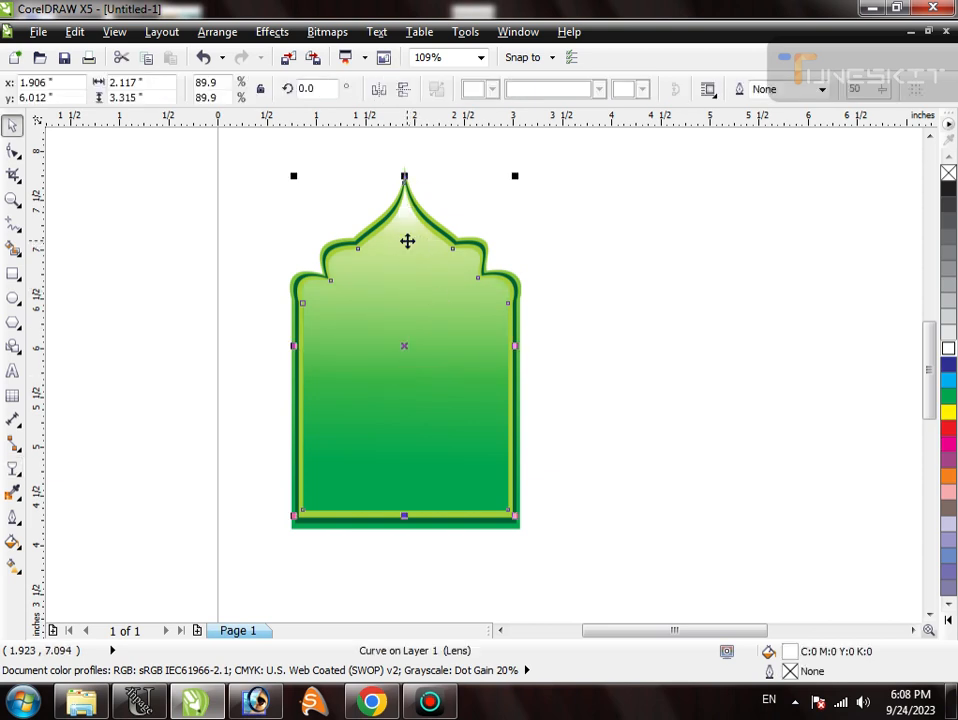
# - Try the Add, Subtract and Difference merge modes on the white overlay's transparency
pyautogui.click(230, 92)
pyautogui.click(218, 118)
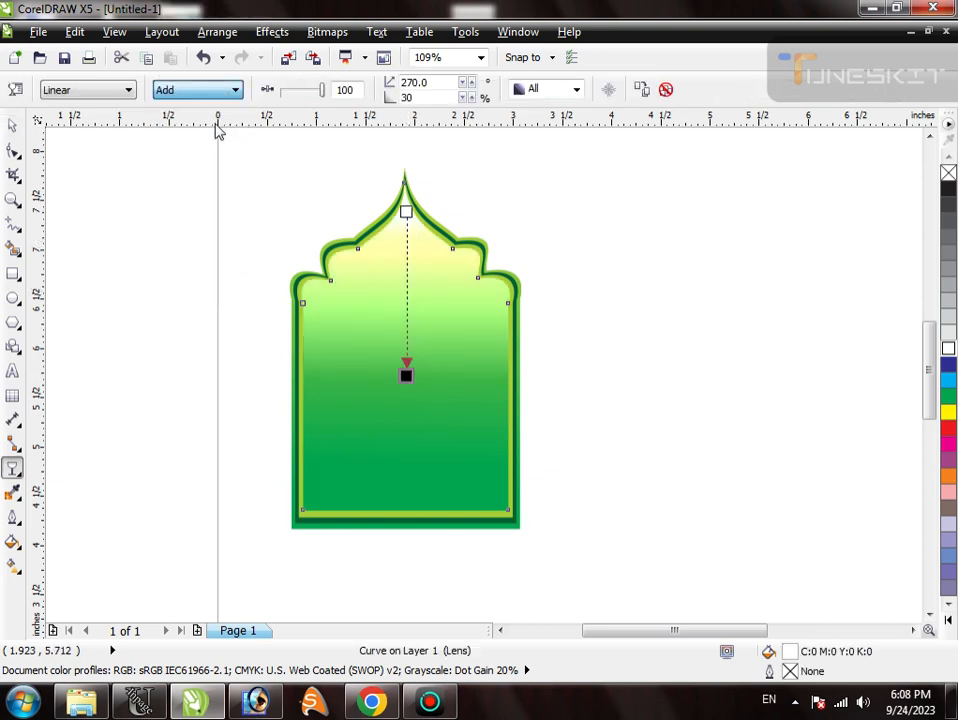
pyautogui.click(209, 96)
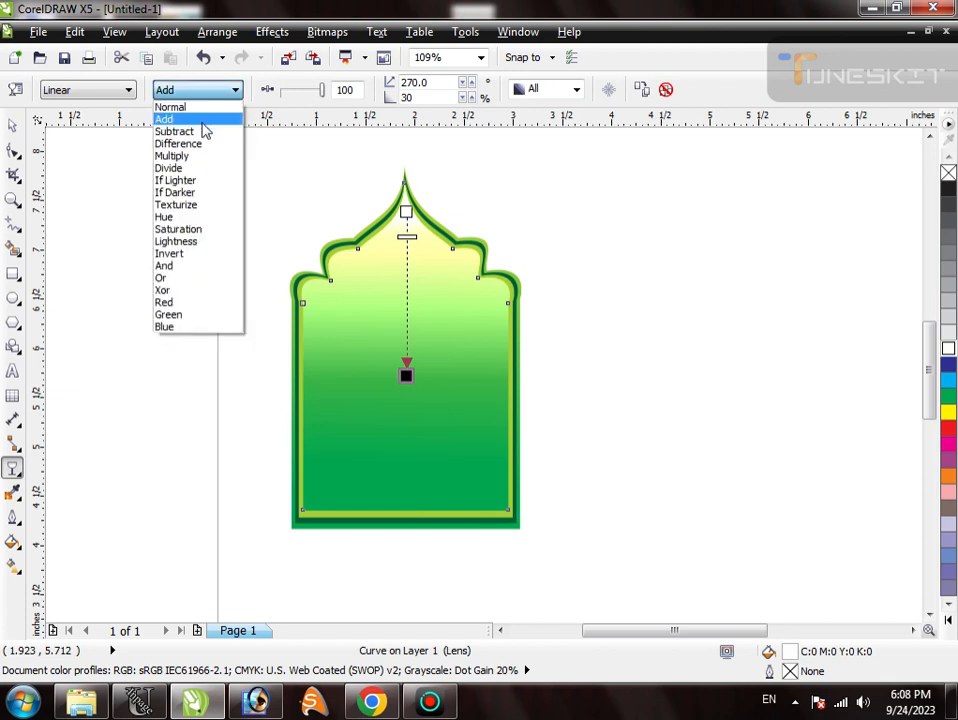
pyautogui.click(203, 131)
pyautogui.click(207, 96)
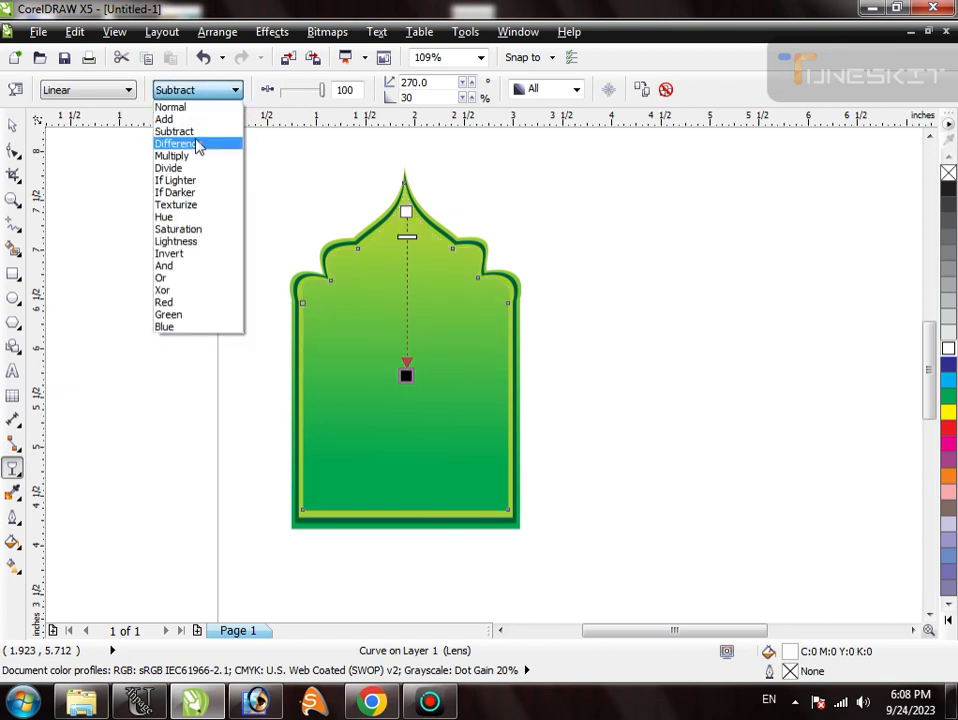
pyautogui.click(199, 145)
pyautogui.press('space')
pyautogui.press('space')
pyautogui.press('space')
pyautogui.press('space')
pyautogui.press('space')
pyautogui.moveTo(412, 336); pyautogui.dragTo(466, 331)
pyautogui.hotkey('ctrl', 'z')
pyautogui.press('space')
# - Try the Multiply and Divide merge modes on the white overlay, then restore its plain white fade
pyautogui.click(175, 90)
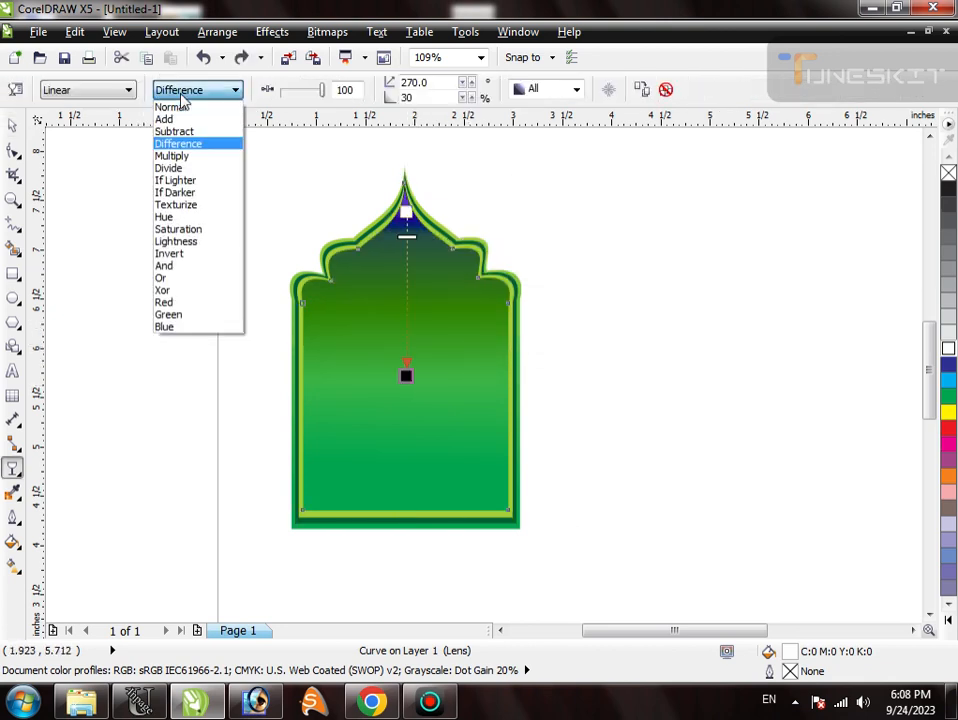
pyautogui.click(190, 153)
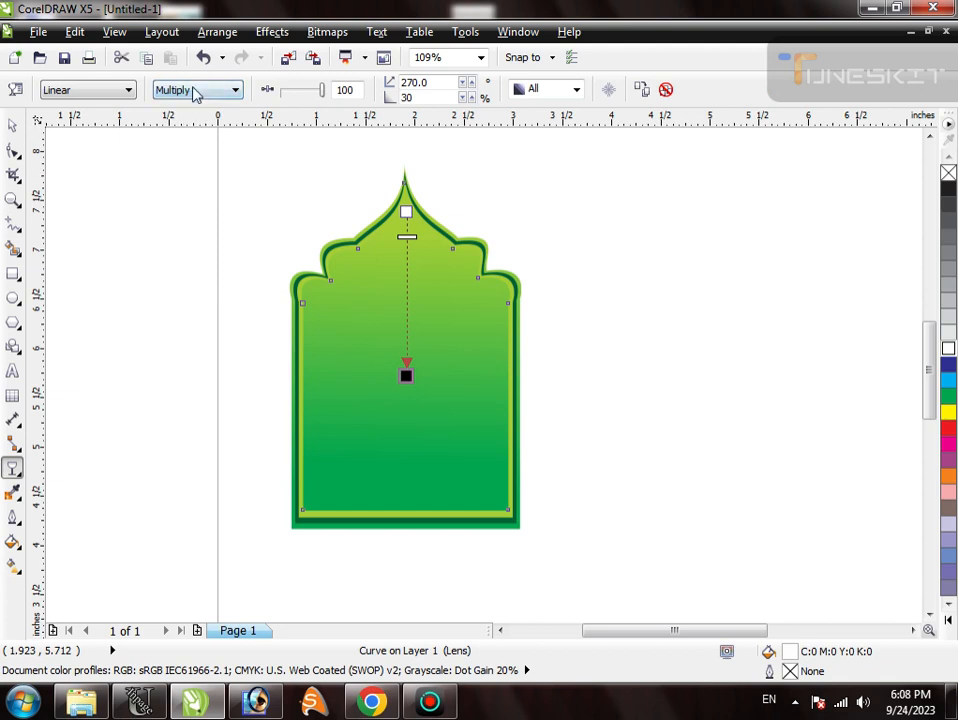
pyautogui.click(198, 91)
pyautogui.click(188, 167)
pyautogui.click(228, 91)
pyautogui.click(171, 160)
# - Move the transparent white overlay about 0.9 inch to the right and slightly up, off the arch beneath it
pyautogui.press('space')
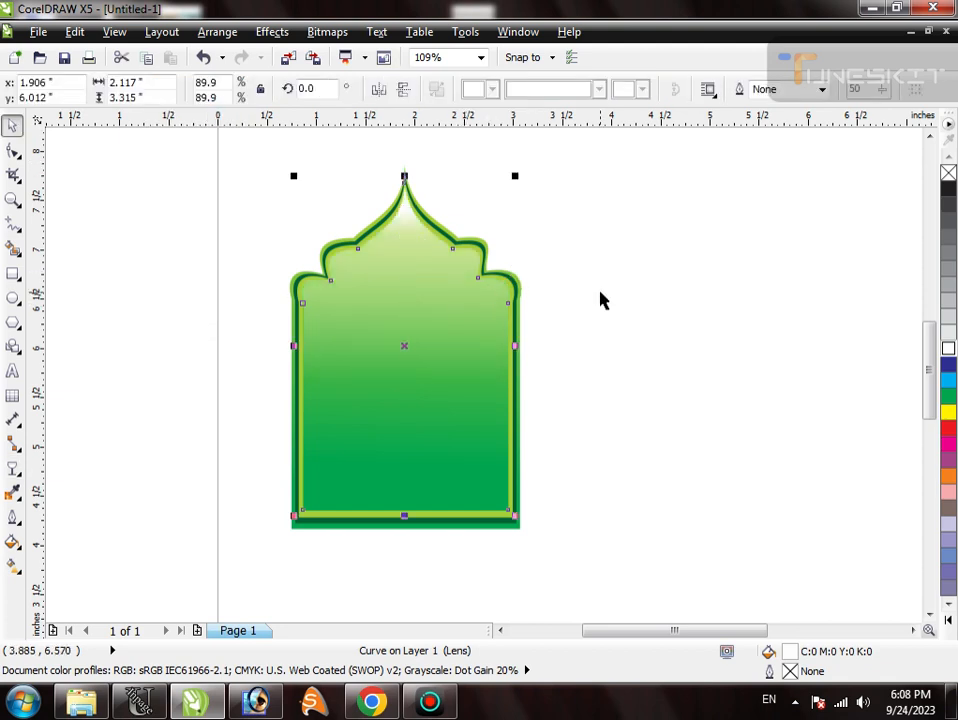
pyautogui.moveTo(396, 335); pyautogui.dragTo(484, 318)
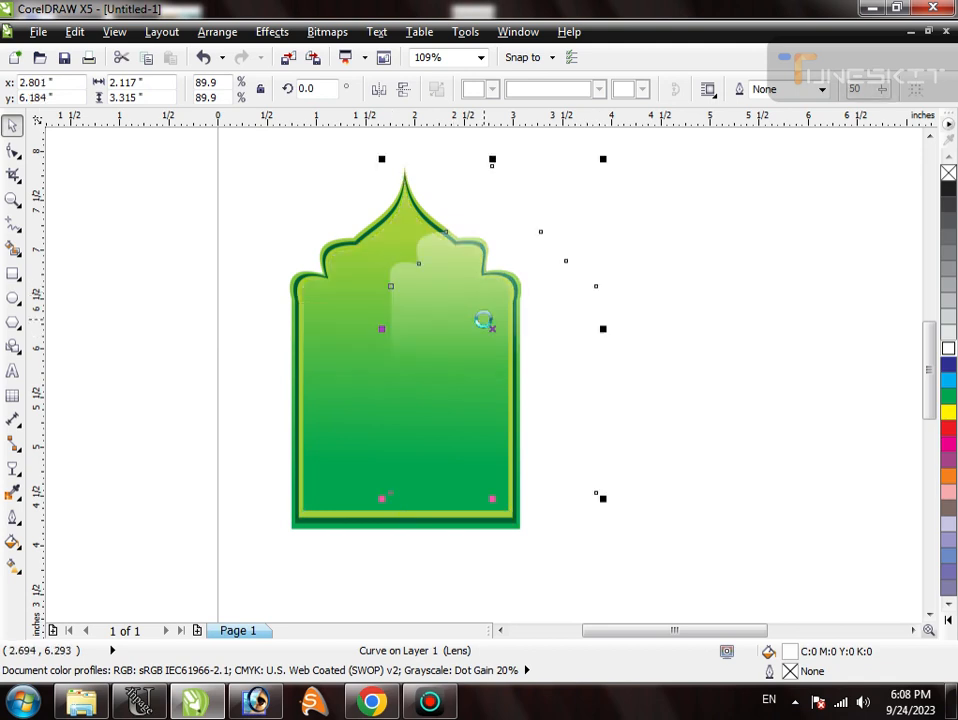
# - Undo the white overlay's last move and pull the end of its transparency fade slightly upward
pyautogui.hotkey('ctrl', 'z')
pyautogui.press('space')
pyautogui.moveTo(406, 376); pyautogui.dragTo(405, 346)
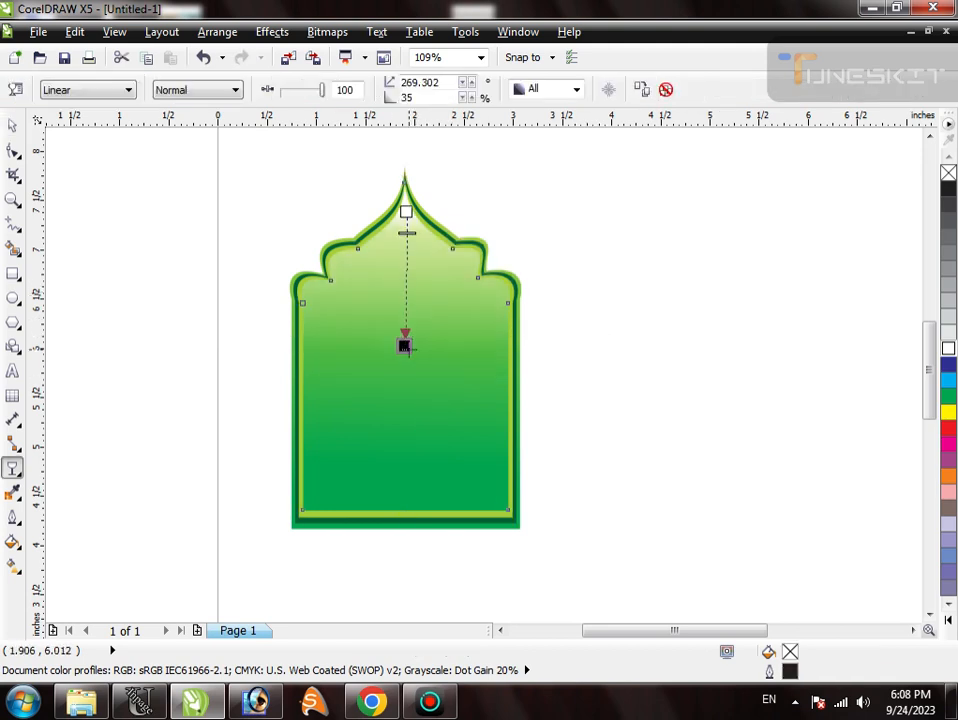
pyautogui.press('space')
pyautogui.click(588, 380)
pyautogui.click(402, 336)
pyautogui.hotkey('alt', 'c')
pyautogui.press('w')
pyautogui.press('p')
pyautogui.press('Escape')
pyautogui.moveTo(447, 330); pyautogui.dragTo(396, 344)
pyautogui.hotkey('ctrl', 'z')
pyautogui.click(575, 352)
# - Select the whole layered arch and place a copy of it directly to its right
pyautogui.scroll(-3, 436, 300)
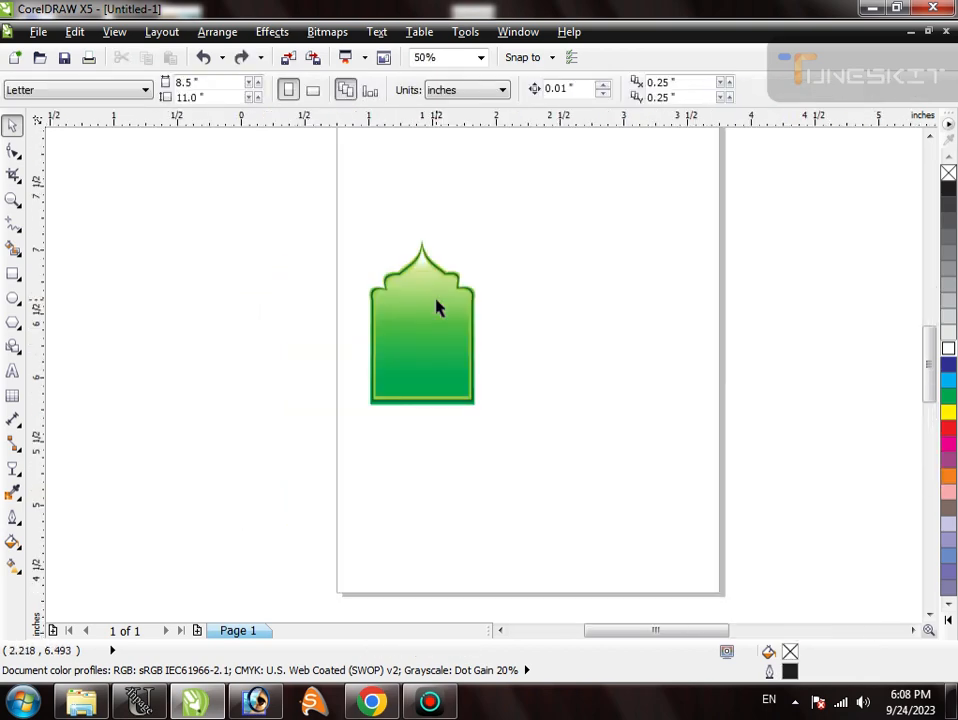
pyautogui.scroll(1, 436, 306)
pyautogui.moveTo(323, 168); pyautogui.dragTo(554, 432)
pyautogui.moveTo(453, 388); pyautogui.dragTo(620, 388)
pyautogui.click(616, 470)
pyautogui.press('F2')
pyautogui.moveTo(483, 178); pyautogui.dragTo(728, 471)
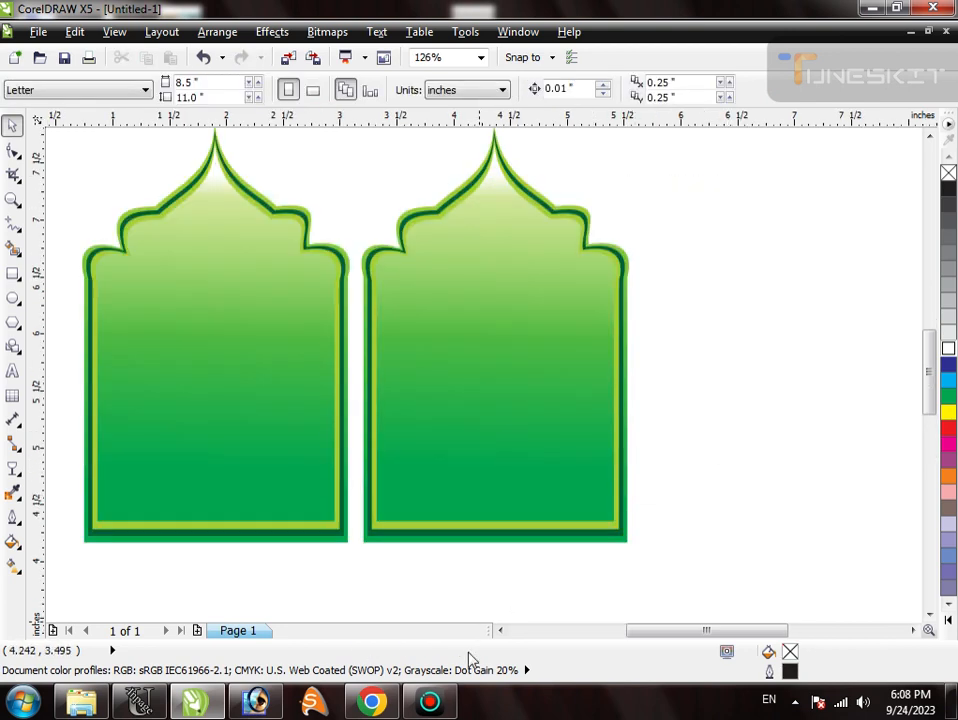
# - Move the copied arch's transparent white overlay off to its right and fill it cyan (C:100)
pyautogui.click(622, 541)
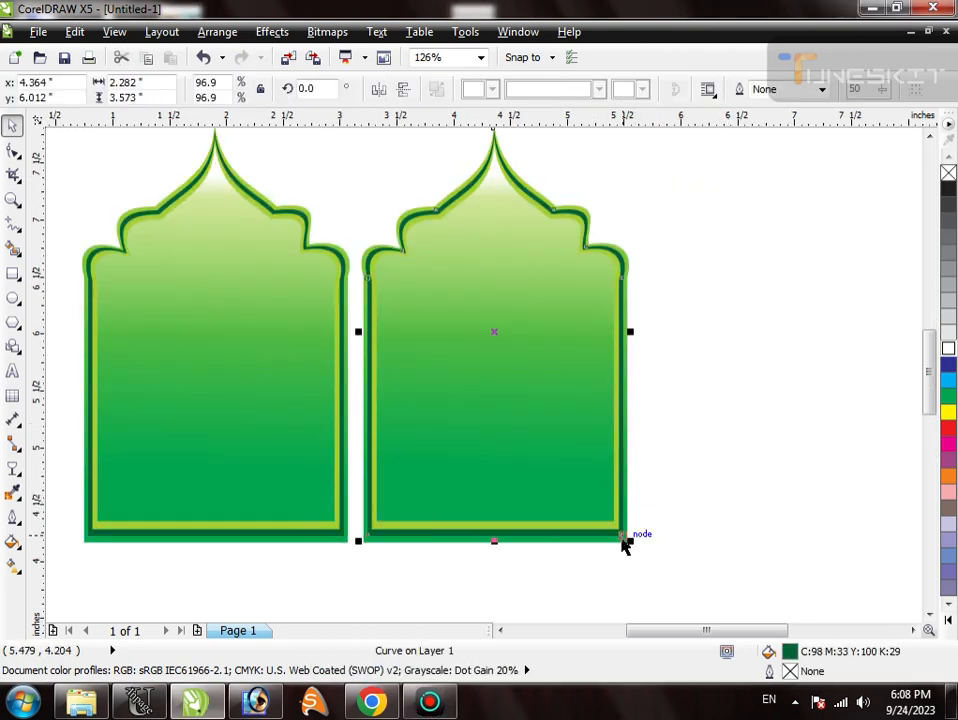
pyautogui.click(706, 401)
pyautogui.moveTo(573, 376); pyautogui.dragTo(663, 381)
pyautogui.click(537, 379)
pyautogui.click(906, 391)
pyautogui.click(948, 380)
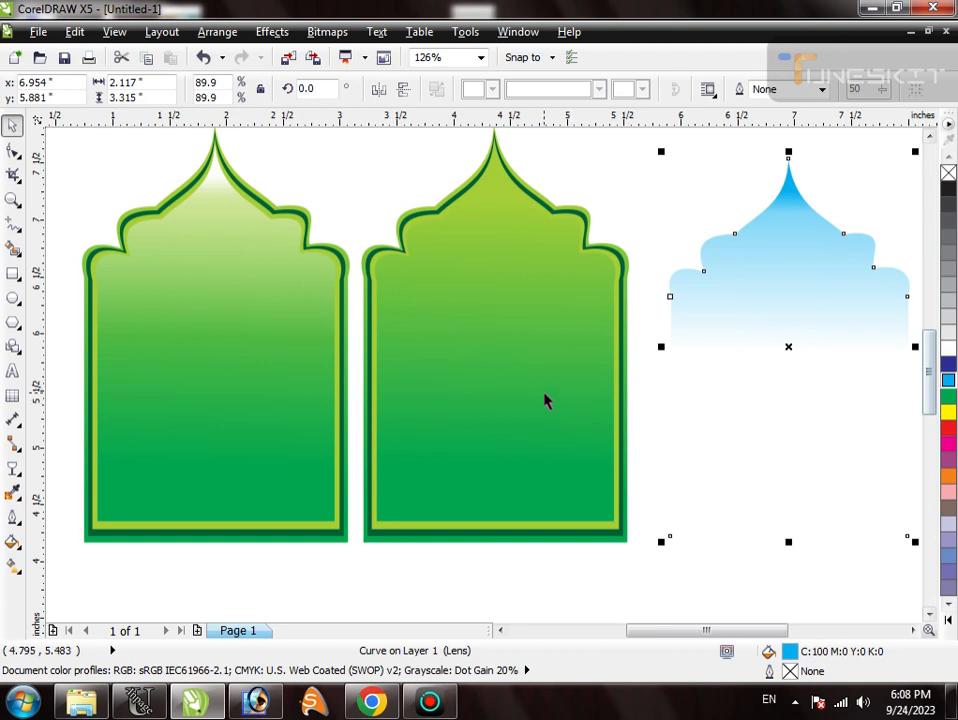
# - Spread the copied arch's layers apart toward the left and change the outermost layer's gradient to red fading into black
pyautogui.moveTo(547, 401); pyautogui.dragTo(458, 399)
pyautogui.moveTo(611, 356); pyautogui.dragTo(578, 354)
pyautogui.click(614, 355)
pyautogui.click(13, 468)
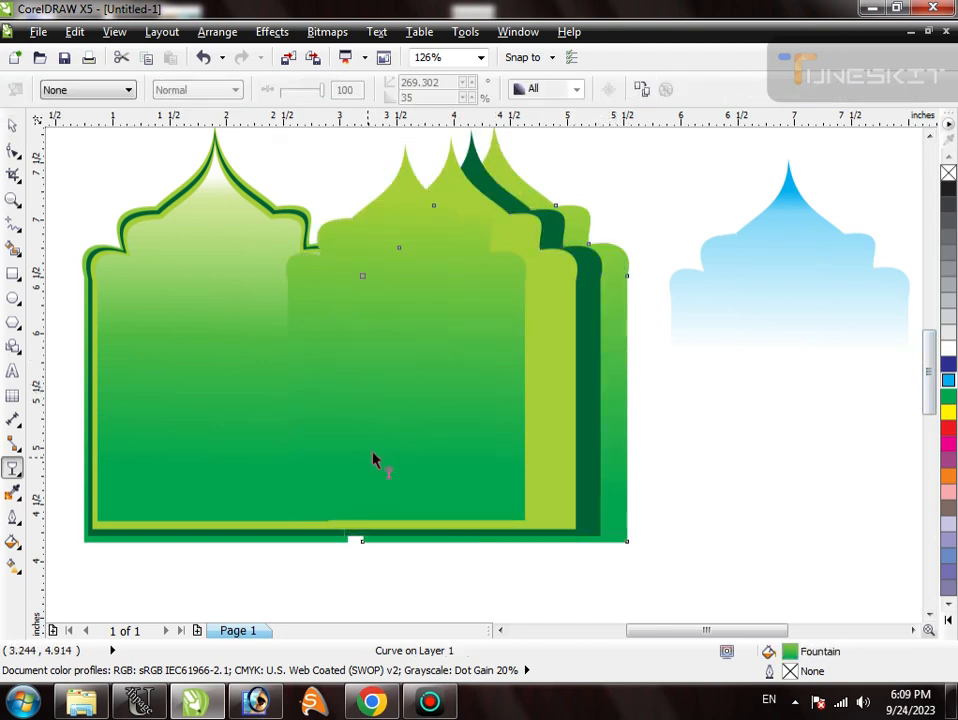
pyautogui.click(12, 566)
pyautogui.moveTo(489, 491); pyautogui.dragTo(488, 491)
pyautogui.click(239, 95)
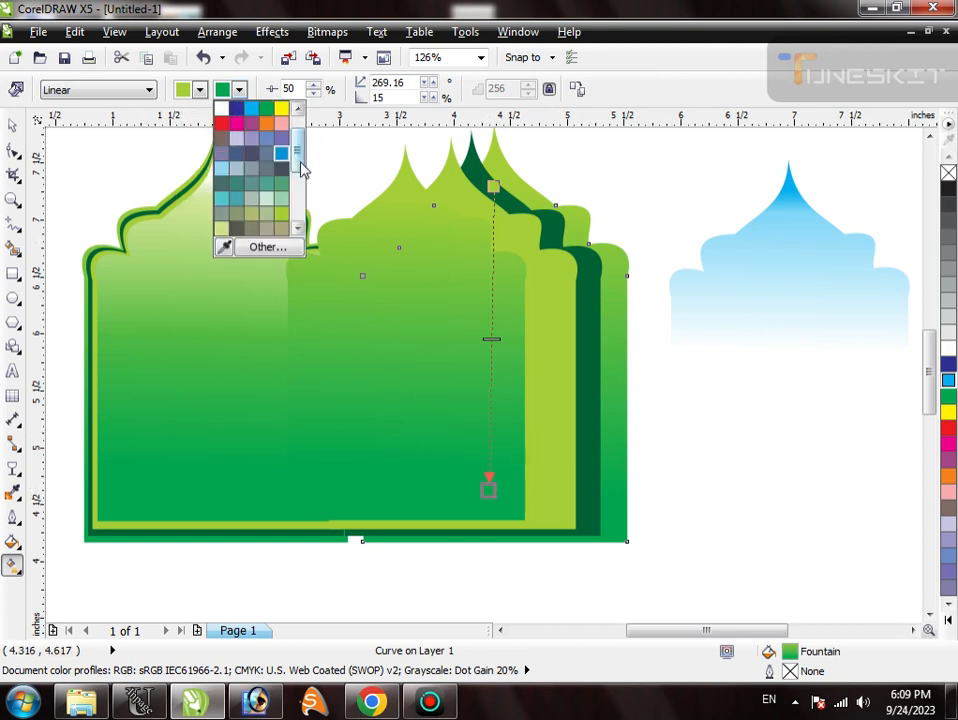
pyautogui.click(234, 110)
pyautogui.click(200, 91)
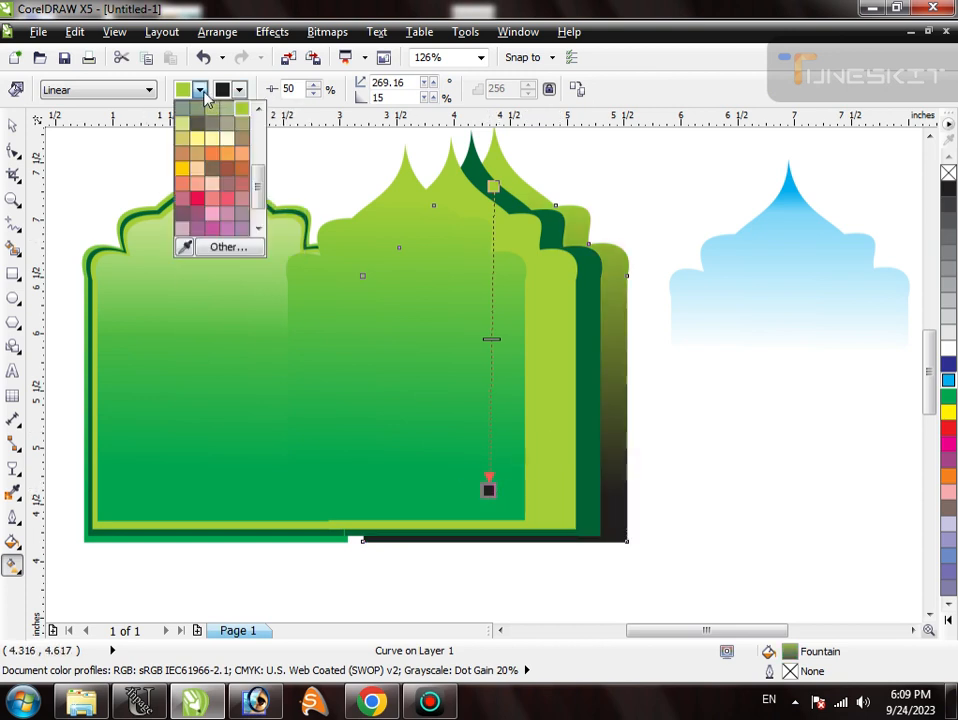
pyautogui.moveTo(260, 185); pyautogui.dragTo(243, 135)
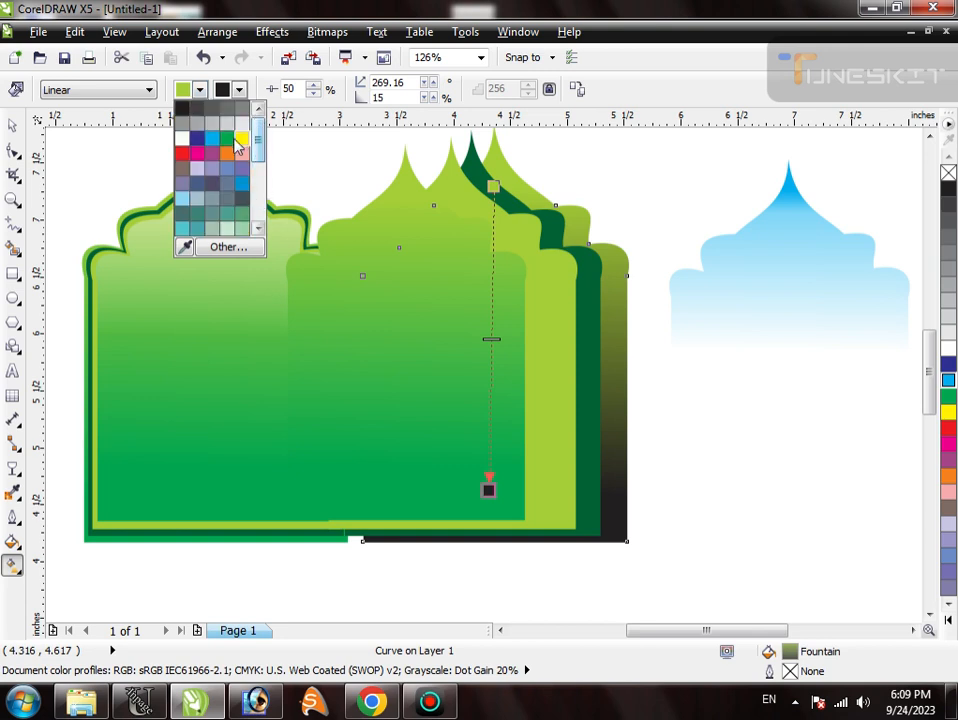
pyautogui.click(183, 153)
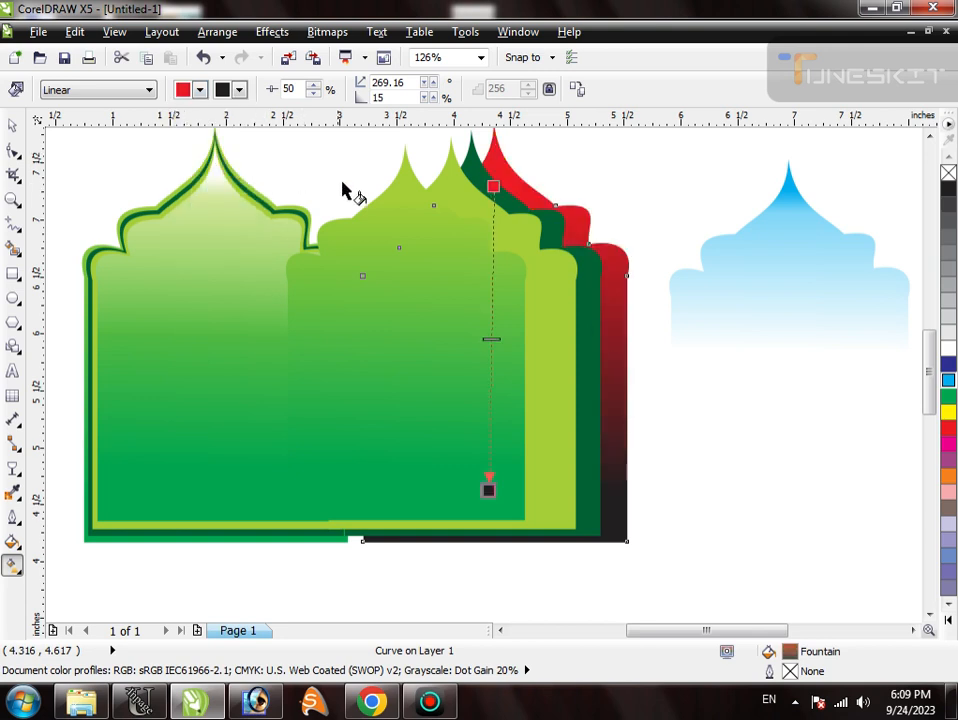
# - Centre the dark green layer horizontally on the red-to-black arch and fill it orange
pyautogui.press('space')
pyautogui.keyDown('shift'); pyautogui.click(615, 375); pyautogui.keyUp('shift')
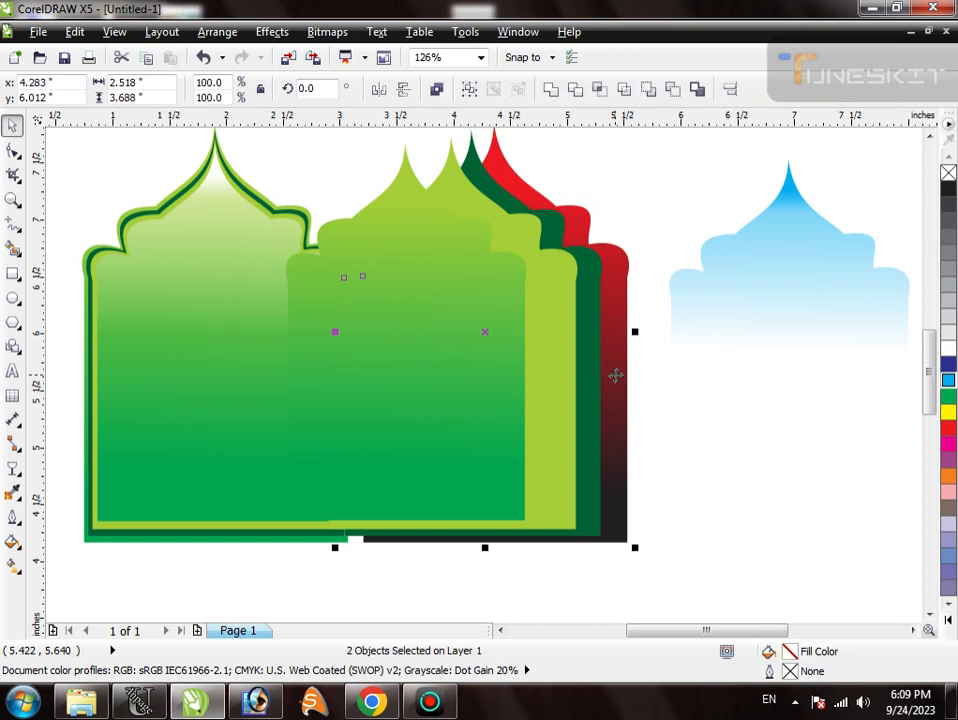
pyautogui.press('c')
pyautogui.click(692, 441)
pyautogui.click(605, 432)
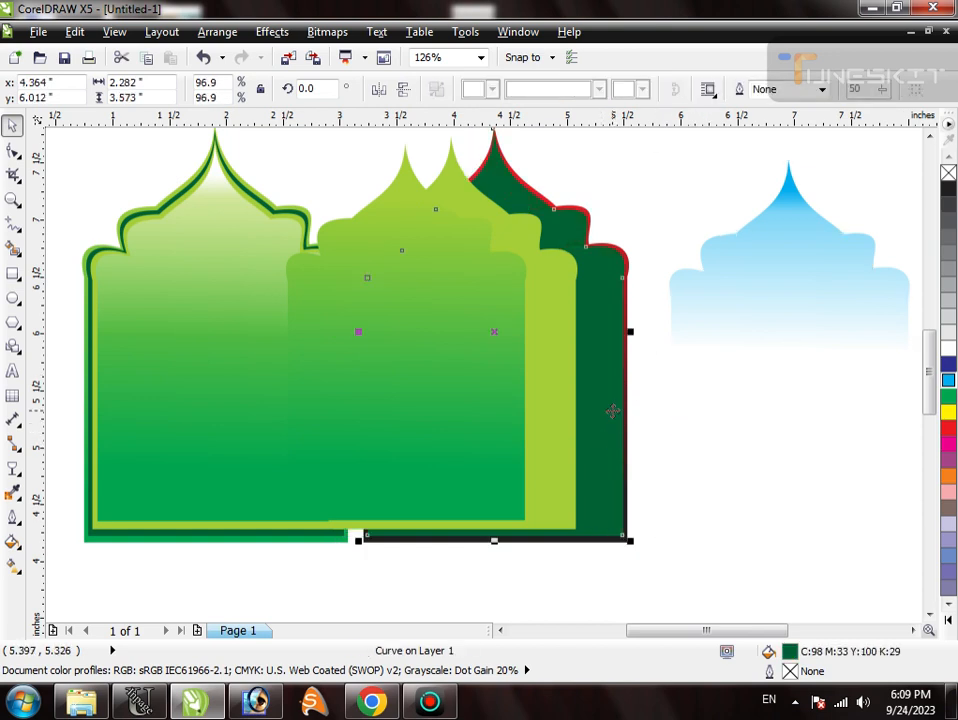
pyautogui.click(943, 479)
# - Centre the lime layer horizontally on the orange layer and fill it red
pyautogui.click(572, 505)
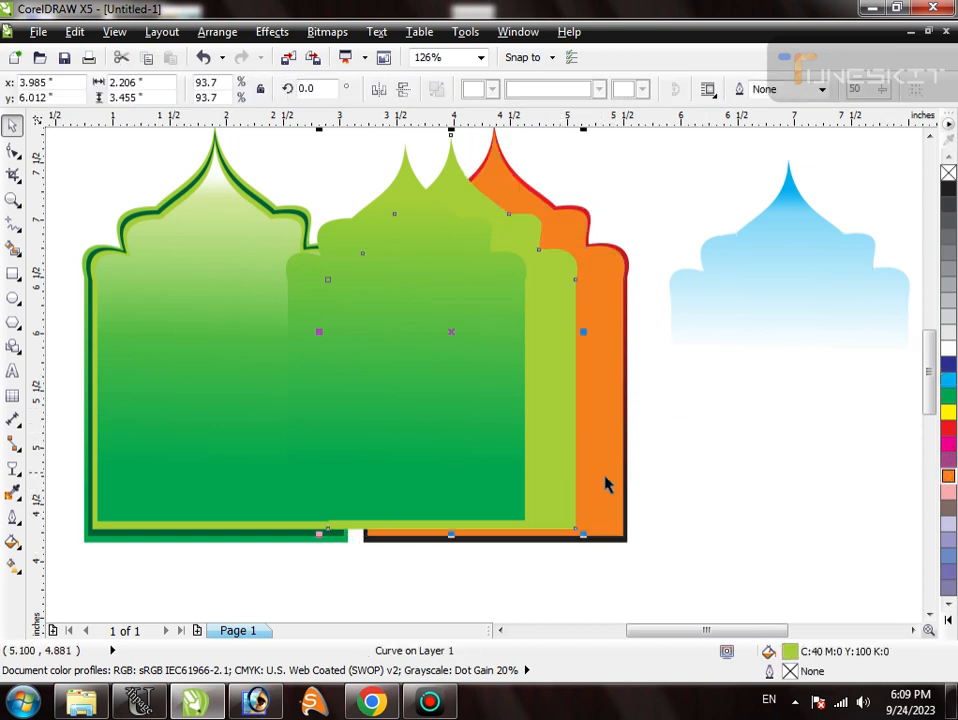
pyautogui.keyDown('shift'); pyautogui.click(607, 472); pyautogui.keyUp('shift')
pyautogui.press('c')
pyautogui.press('Escape')
pyautogui.click(587, 453)
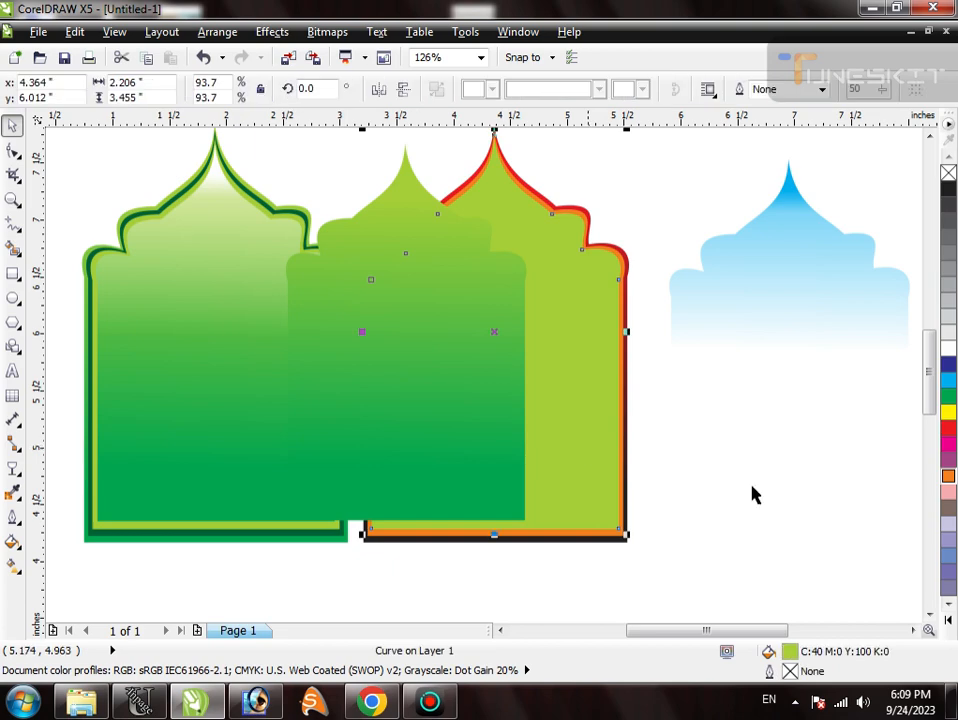
pyautogui.click(949, 428)
# - Recolour the inner border layer with shades sampled from the outer border's gradient, ending on dark brown-grey C:0 M:13 Y:13 K:87
pyautogui.press('F2')
pyautogui.moveTo(550, 205); pyautogui.dragTo(684, 326)
pyautogui.press('i')
pyautogui.click(516, 329)
pyautogui.scroll(-3, 575, 308)
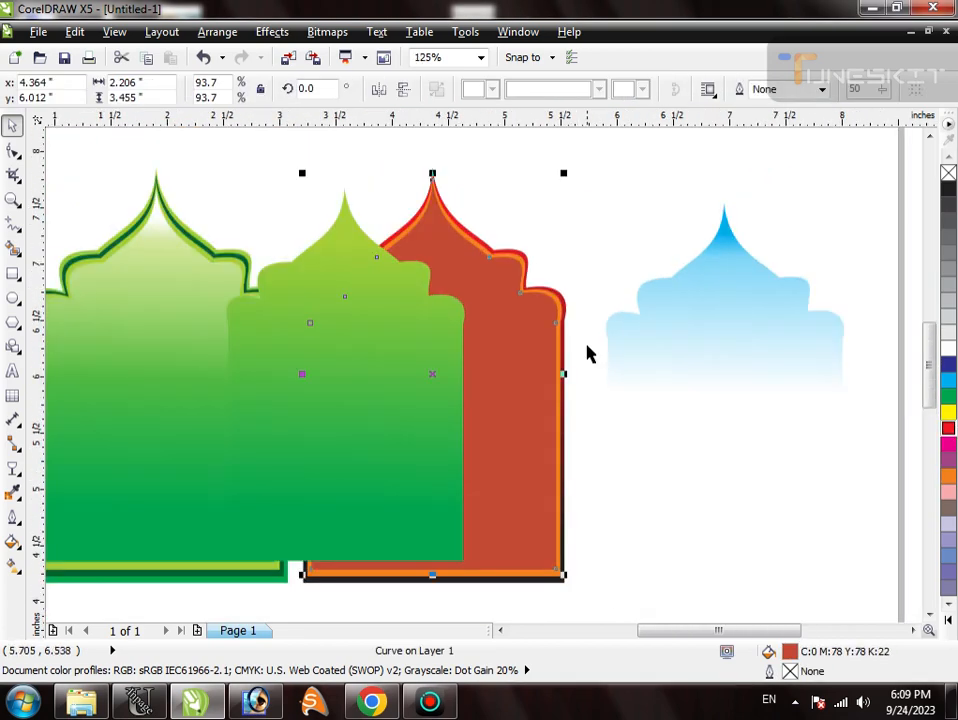
pyautogui.scroll(3, 590, 390)
pyautogui.click(580, 386)
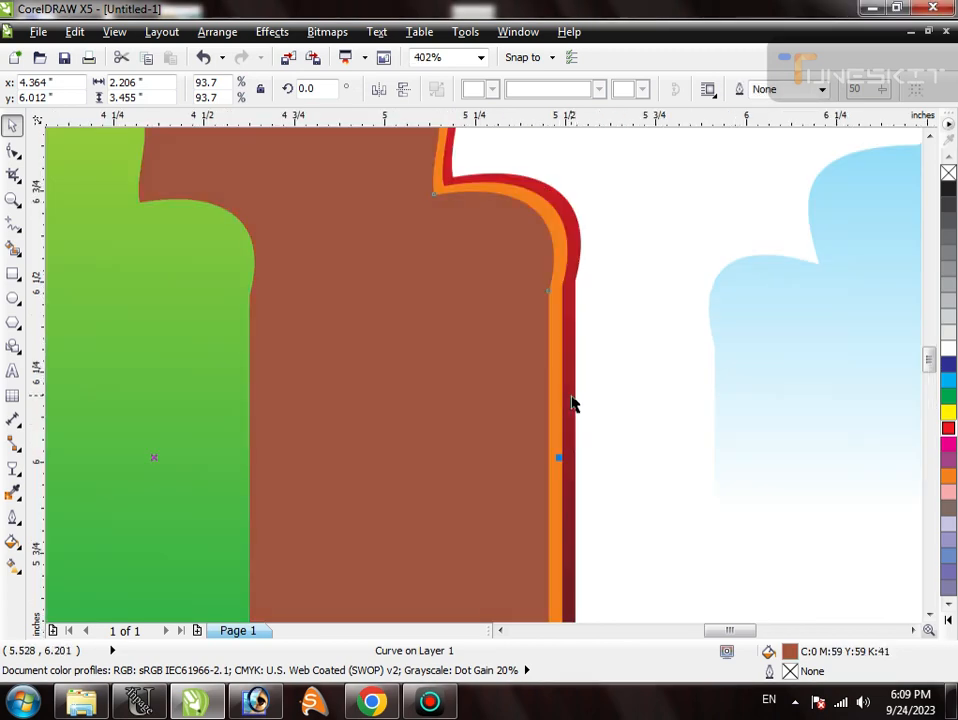
pyautogui.scroll(-3, 560, 395)
pyautogui.scroll(2, 438, 342)
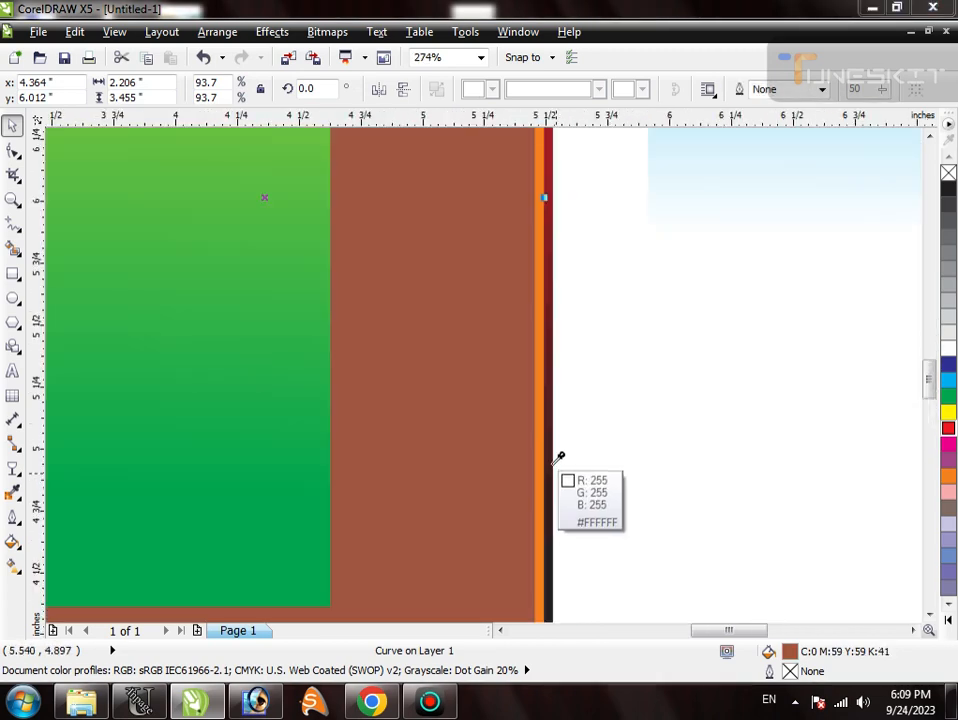
pyautogui.click(552, 459)
pyautogui.scroll(-3, 490, 455)
pyautogui.scroll(1, 580, 483)
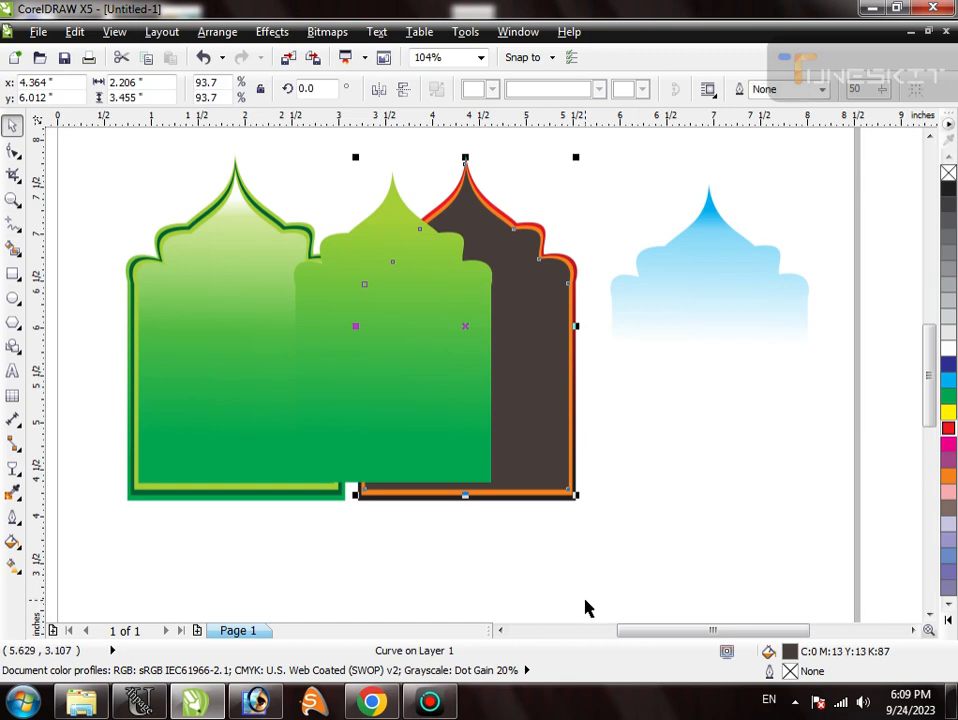
# - Centre the green gradient panel horizontally and vertically on the dark inner border layer
pyautogui.click(588, 610)
pyautogui.click(482, 427)
pyautogui.keyDown('shift'); pyautogui.click(533, 440); pyautogui.keyUp('shift')
pyautogui.press('c')
pyautogui.press('e')
pyautogui.click(541, 540)
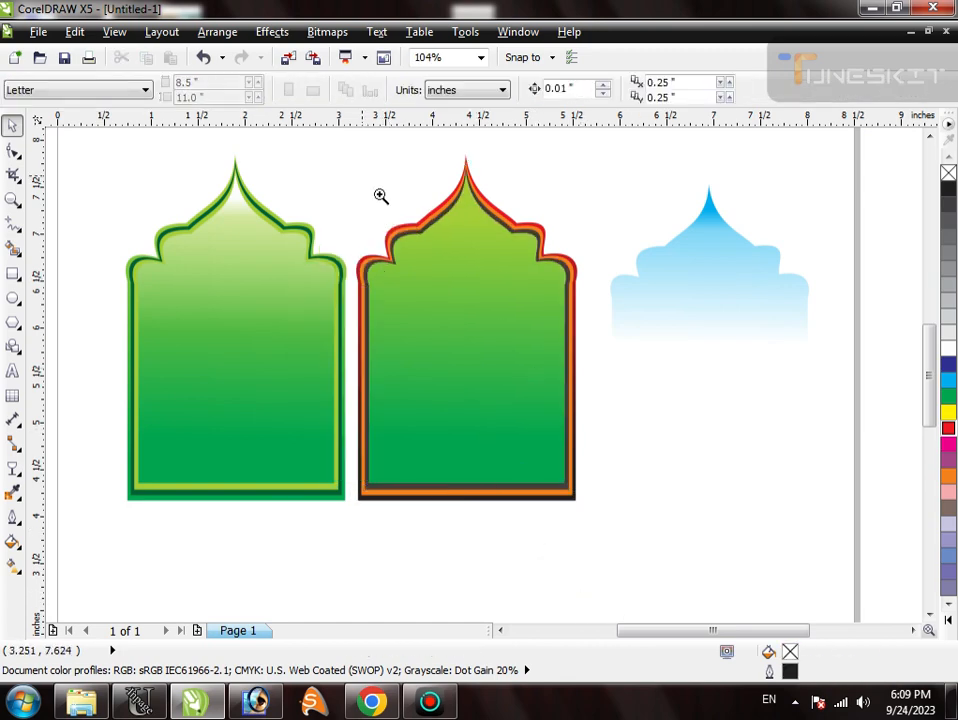
# - Copy the outer border's red-to-black gradient onto the green centre panel of the copied arch
pyautogui.scroll(2, 590, 305)
pyautogui.click(587, 242)
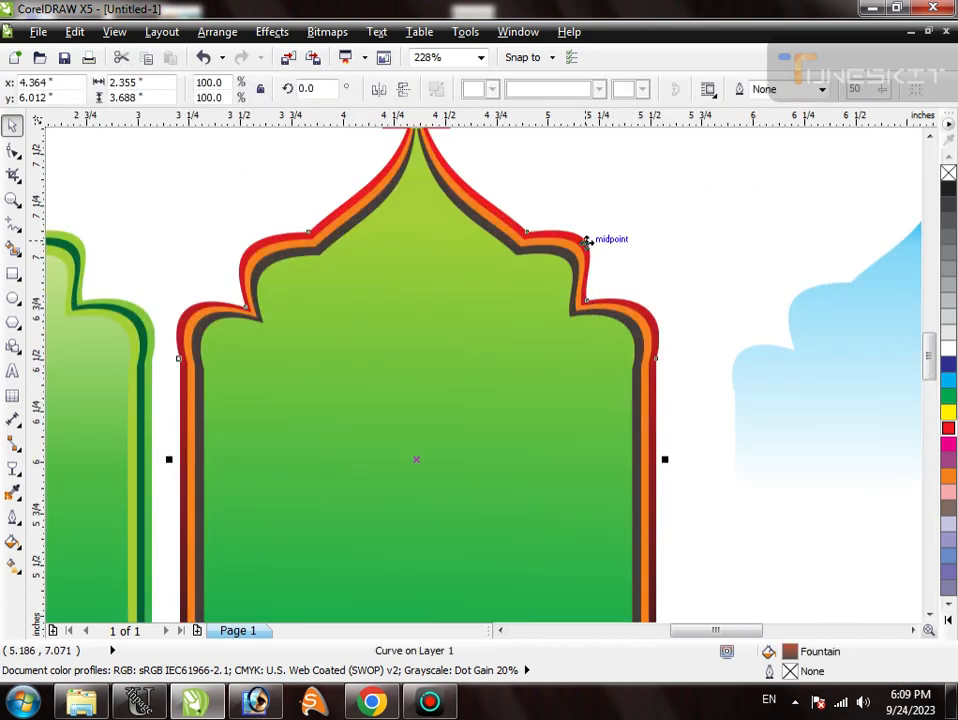
pyautogui.click(495, 382)
pyautogui.hotkey('ctrl', 'r')
pyautogui.scroll(-3, 477, 379)
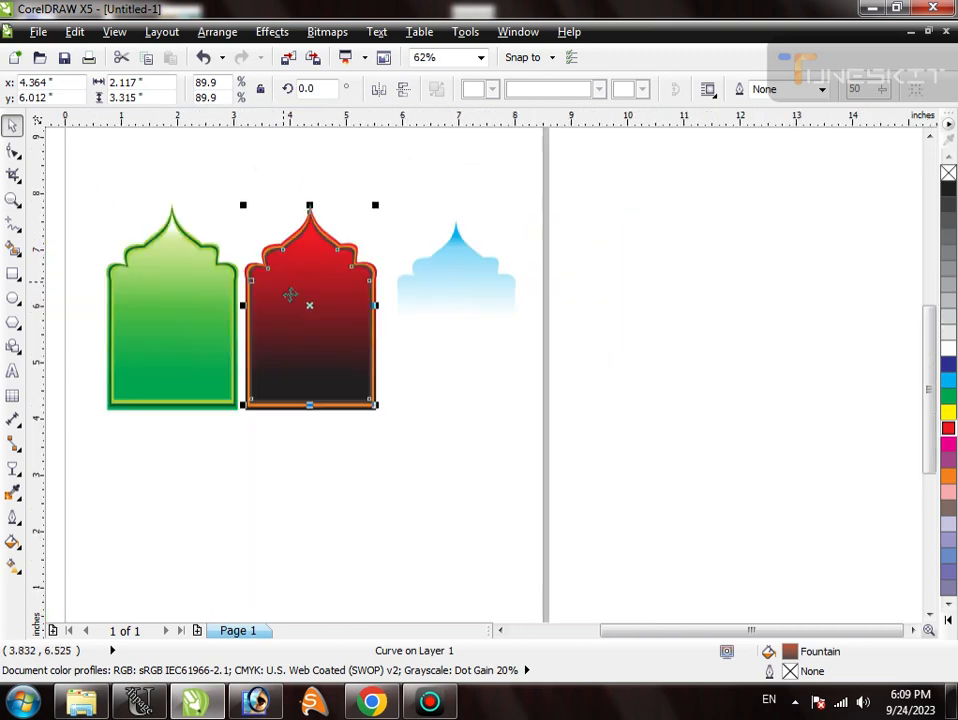
pyautogui.scroll(2, 487, 385)
# - Try a white fill on the red arch's dark inner border layer
pyautogui.click(513, 263)
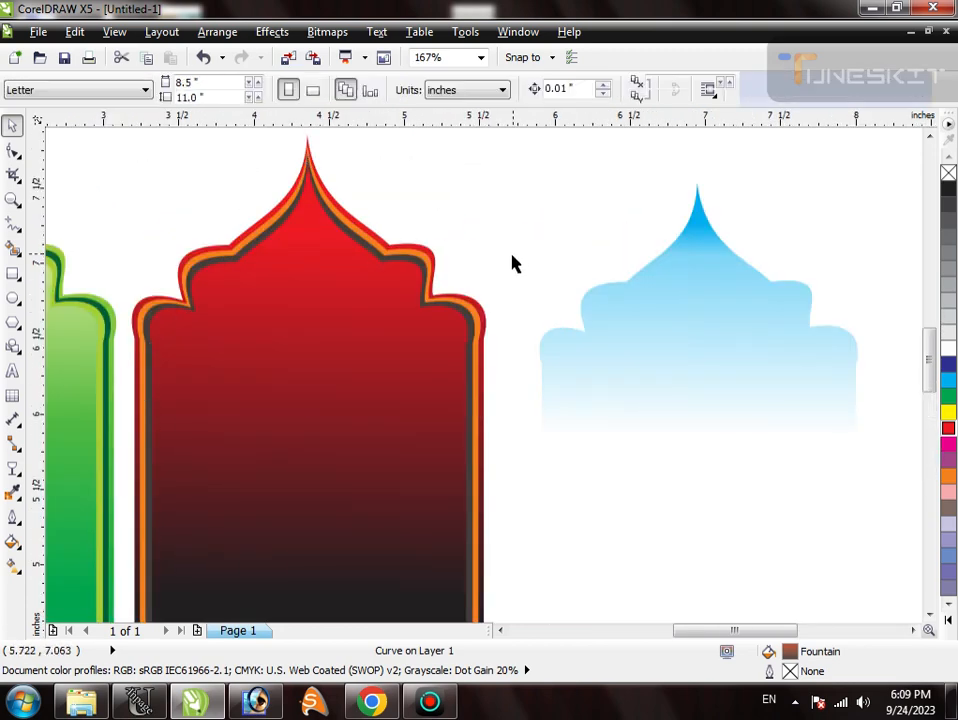
pyautogui.click(463, 317)
pyautogui.click(949, 350)
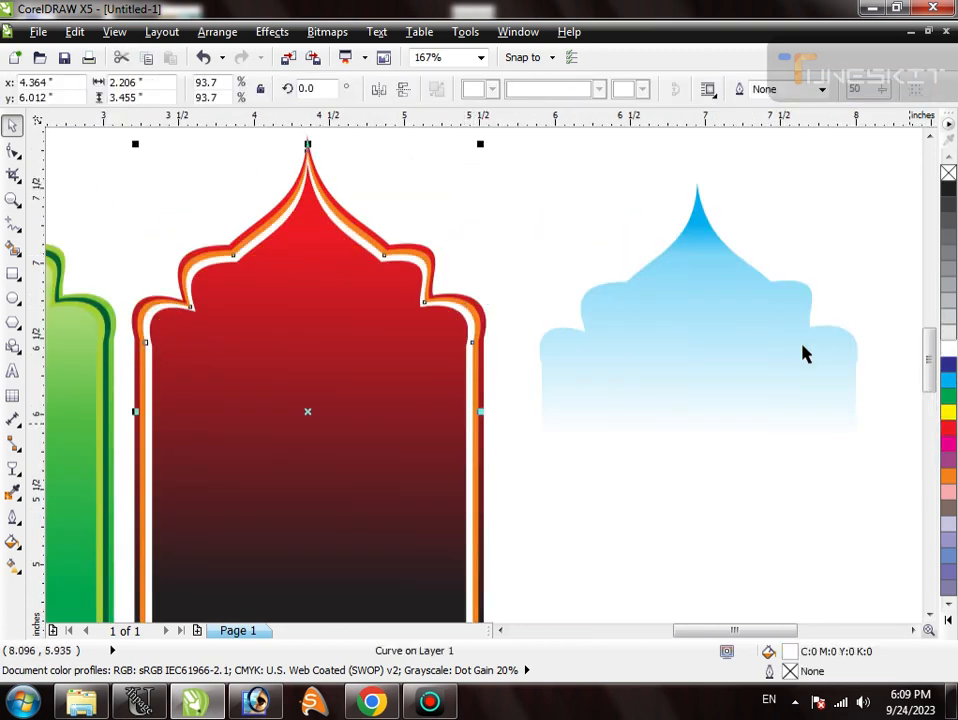
pyautogui.scroll(-2, 498, 250)
pyautogui.click(492, 428)
# - Fill the cyan transparent overlay with 90% black and centre it horizontally and vertically on the red arch
pyautogui.click(537, 316)
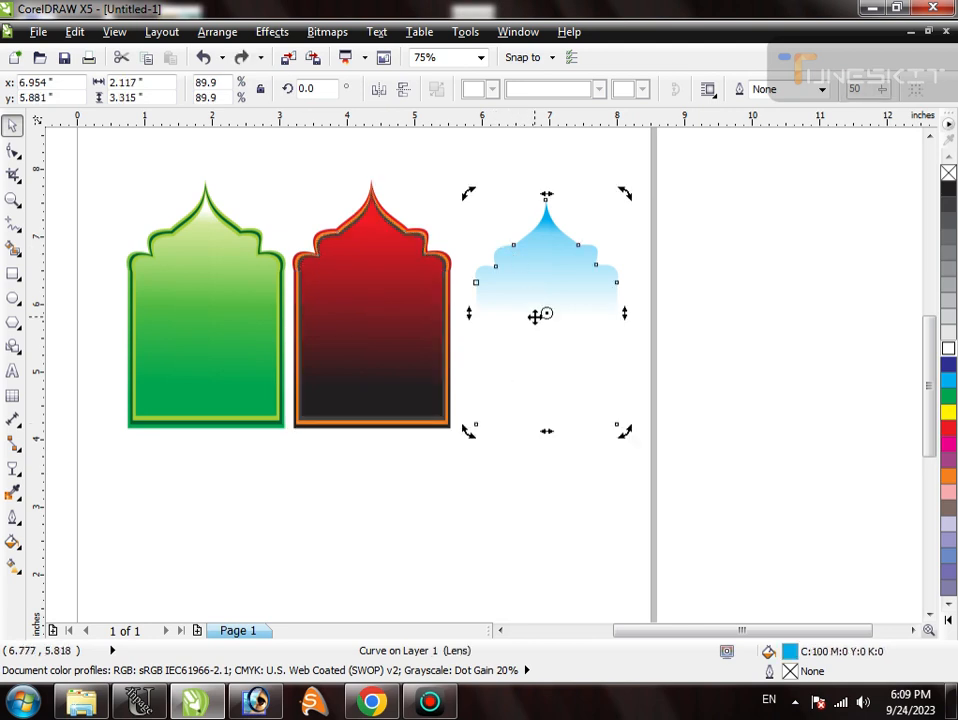
pyautogui.press('space')
pyautogui.press('space')
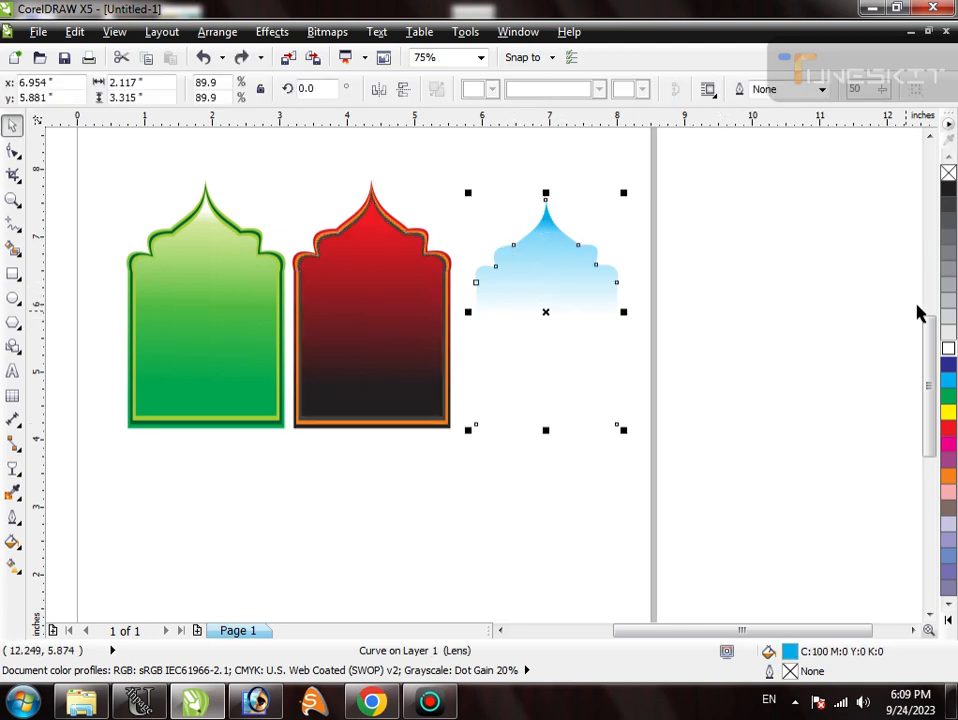
pyautogui.click(949, 204)
pyautogui.keyDown('shift'); pyautogui.click(439, 285); pyautogui.keyUp('shift')
pyautogui.press('c')
pyautogui.press('e')
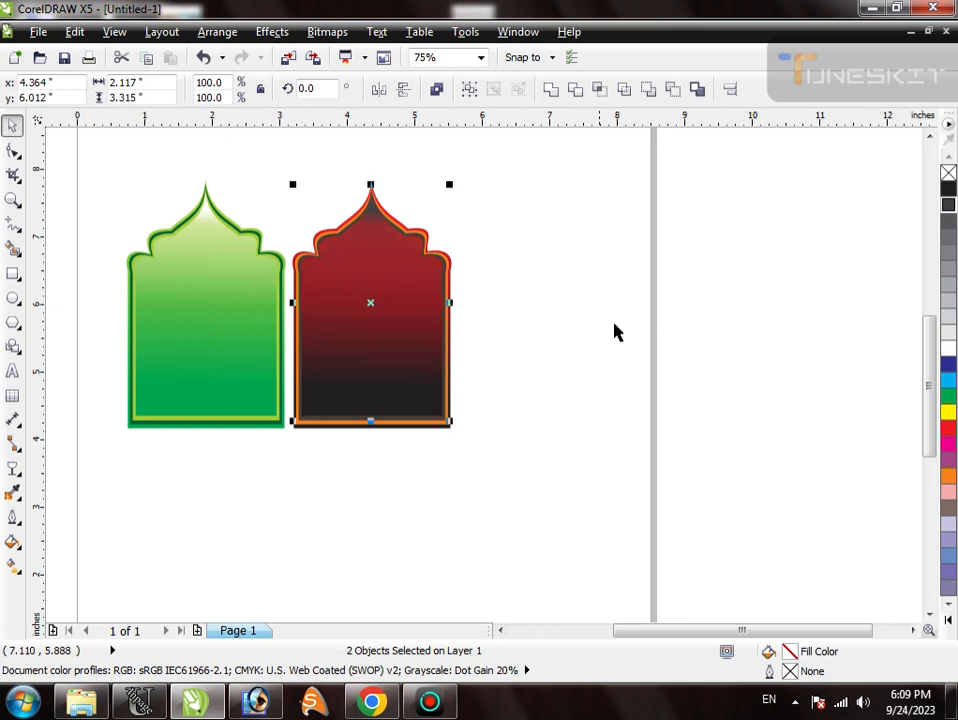
# - Fill the red arch's transparent overlay white
pyautogui.click(613, 324)
pyautogui.scroll(3, 434, 212)
pyautogui.click(368, 303)
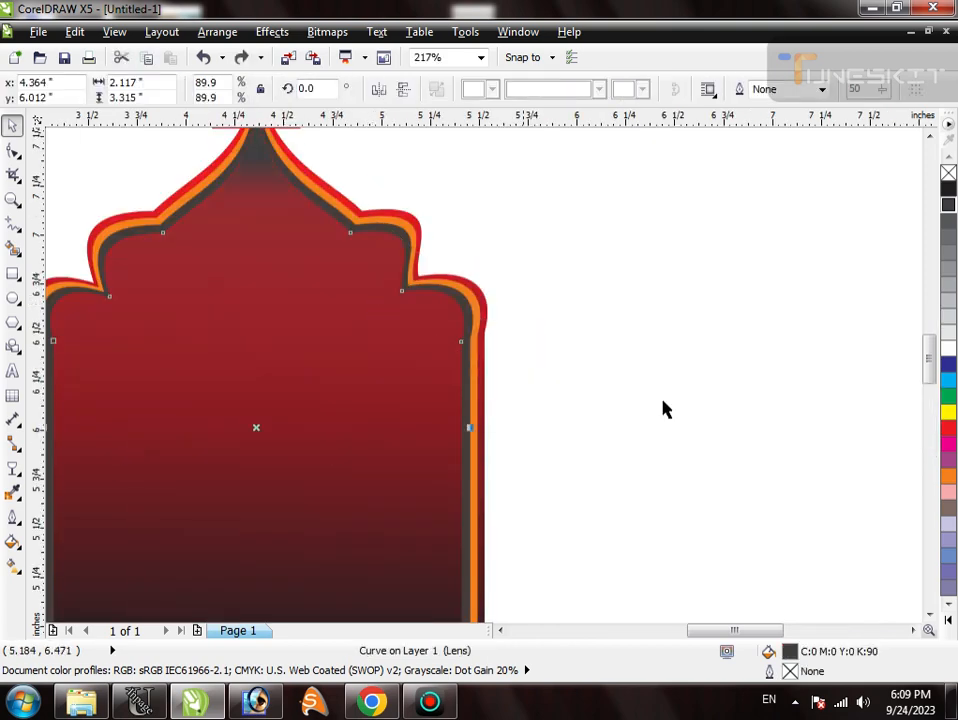
pyautogui.click(948, 349)
pyautogui.click(635, 338)
pyautogui.scroll(-4, 376, 272)
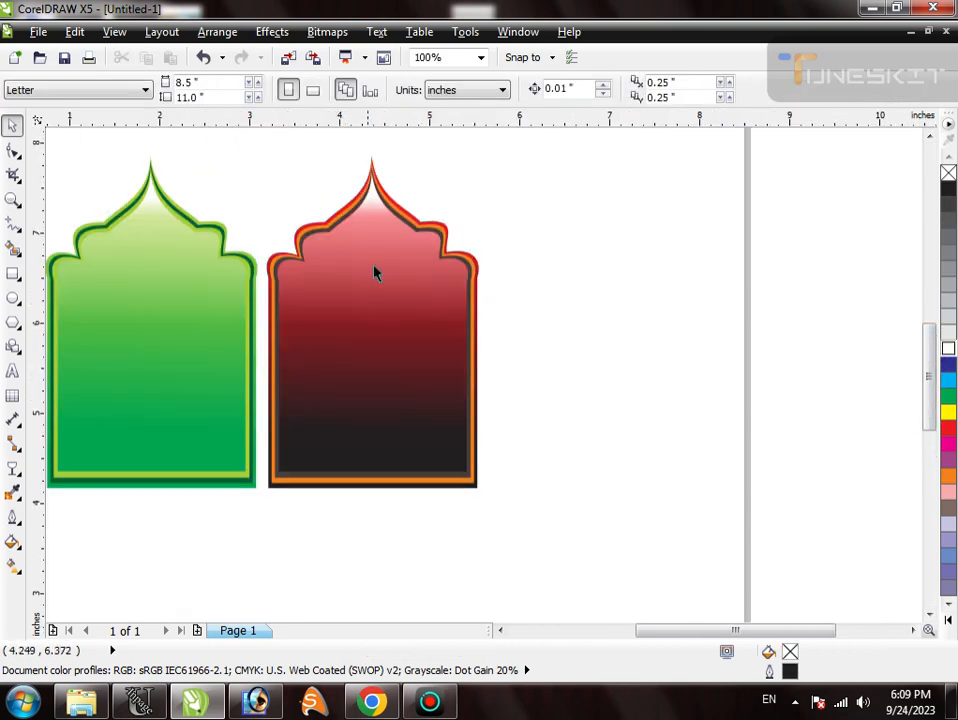
# - Shorten the transparency fade of the red arch's white overlay by moving its end point slightly upward
pyautogui.click(362, 282)
pyautogui.scroll(2, 362, 282)
pyautogui.click(12, 468)
pyautogui.moveTo(406, 331)
pyautogui.mouseDown()
pyautogui.moveTo(398, 298)
pyautogui.moveTo(415, 317)
pyautogui.moveTo(404, 316)
pyautogui.mouseUp()
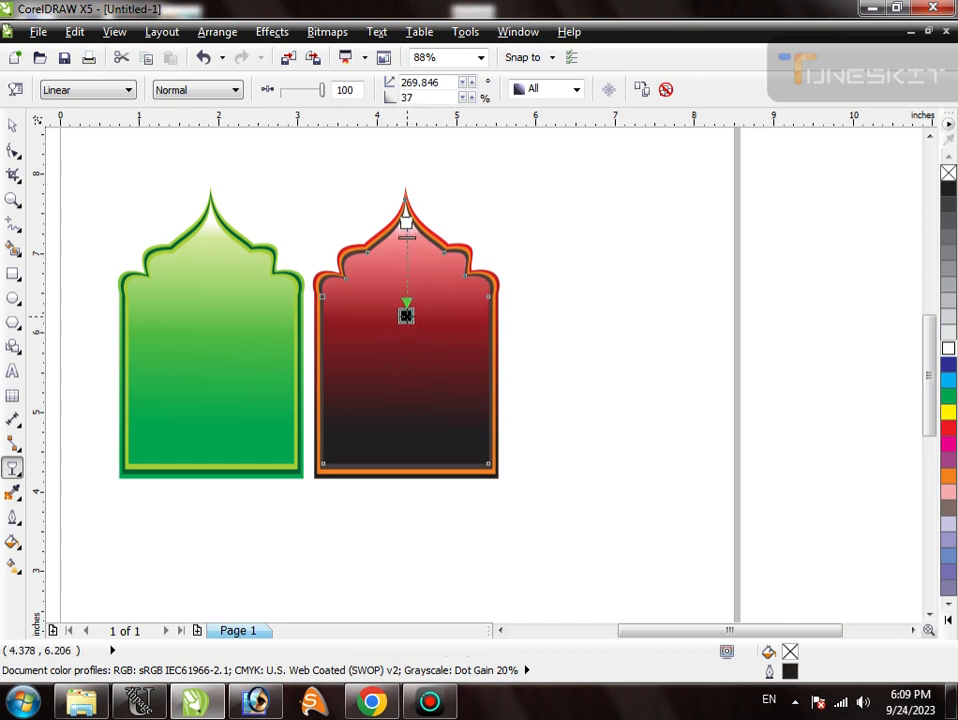
pyautogui.press('space')
pyautogui.click(567, 331)
pyautogui.scroll(-2, 562, 304)
pyautogui.scroll(3, 562, 304)
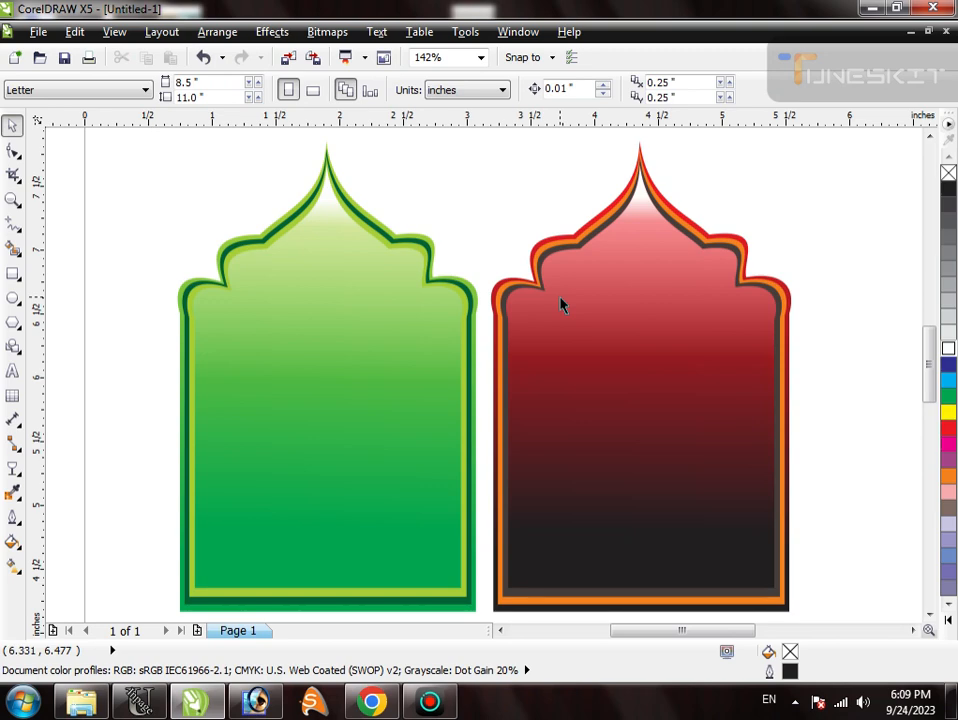
# - Place a copy of the green arch's transparent overlay in the empty page area above the red arch and fill it blue (C:100 M:100)
pyautogui.click(596, 311)
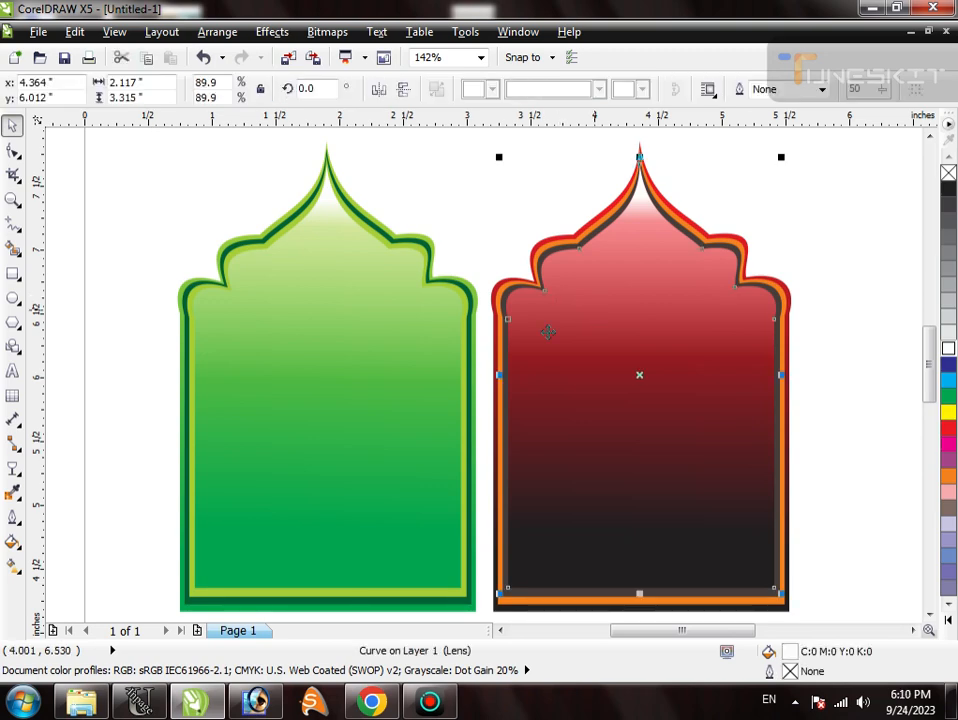
pyautogui.press('F3')
pyautogui.click(641, 328)
pyautogui.press('F3')
pyautogui.press('F2')
pyautogui.moveTo(416, 171); pyautogui.dragTo(566, 382)
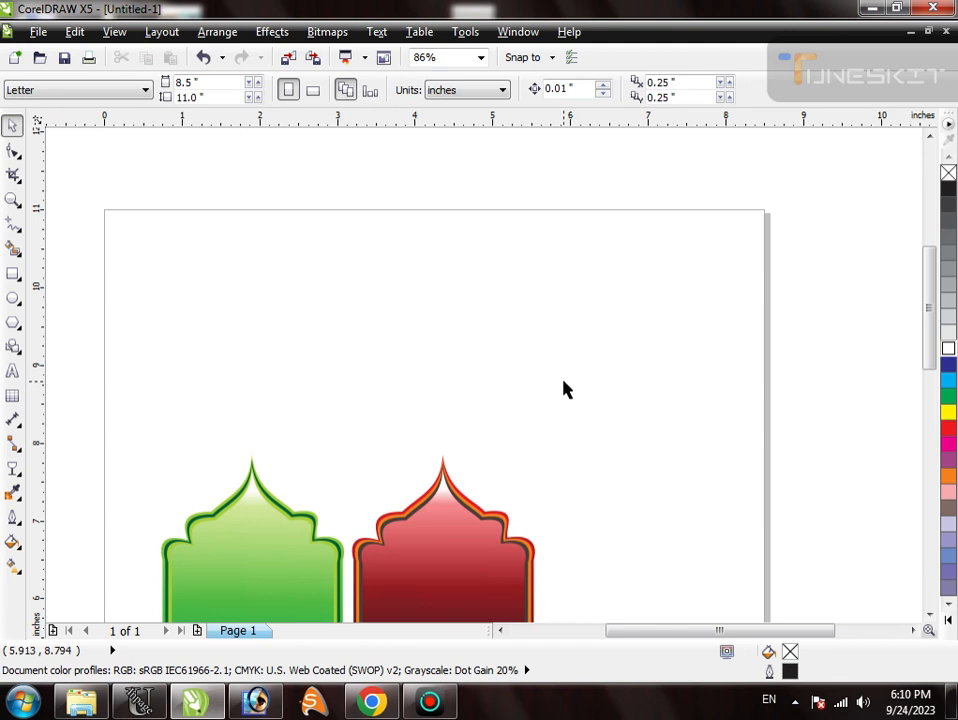
pyautogui.click(263, 577)
pyautogui.moveTo(263, 577); pyautogui.dragTo(607, 312)
pyautogui.click(948, 365)
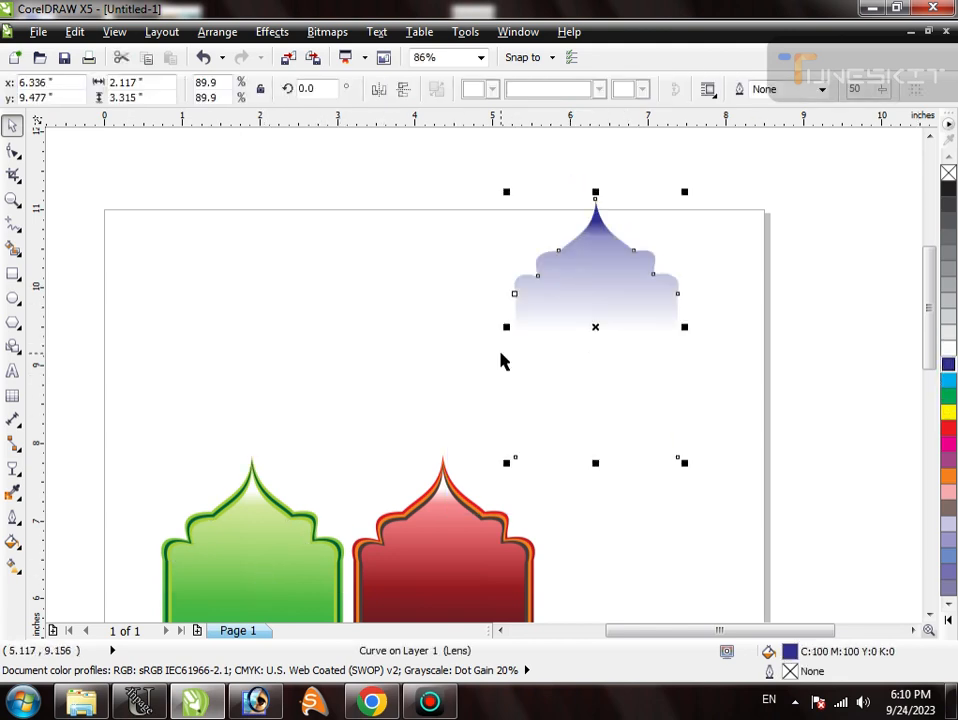
# - Clear the transparency from the blue arch shape and shift it slightly downward
pyautogui.press('g')
pyautogui.click(666, 92)
pyautogui.press('space')
pyautogui.moveTo(616, 273); pyautogui.dragTo(617, 277)
pyautogui.press('F2')
pyautogui.moveTo(479, 157); pyautogui.dragTo(712, 508)
pyautogui.click(660, 345)
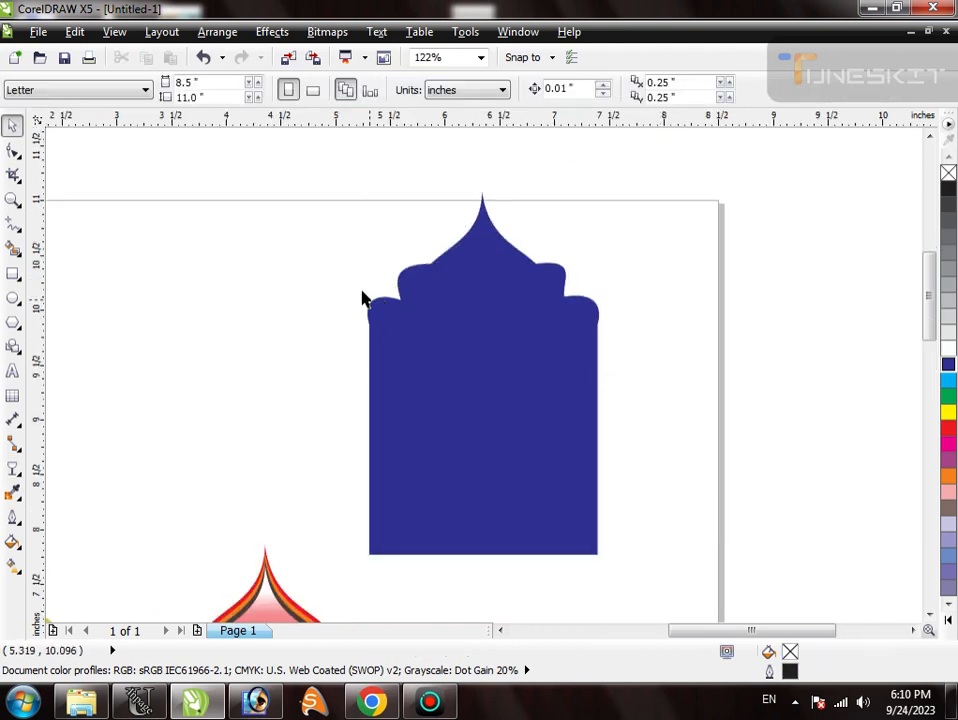
pyautogui.click(545, 296)
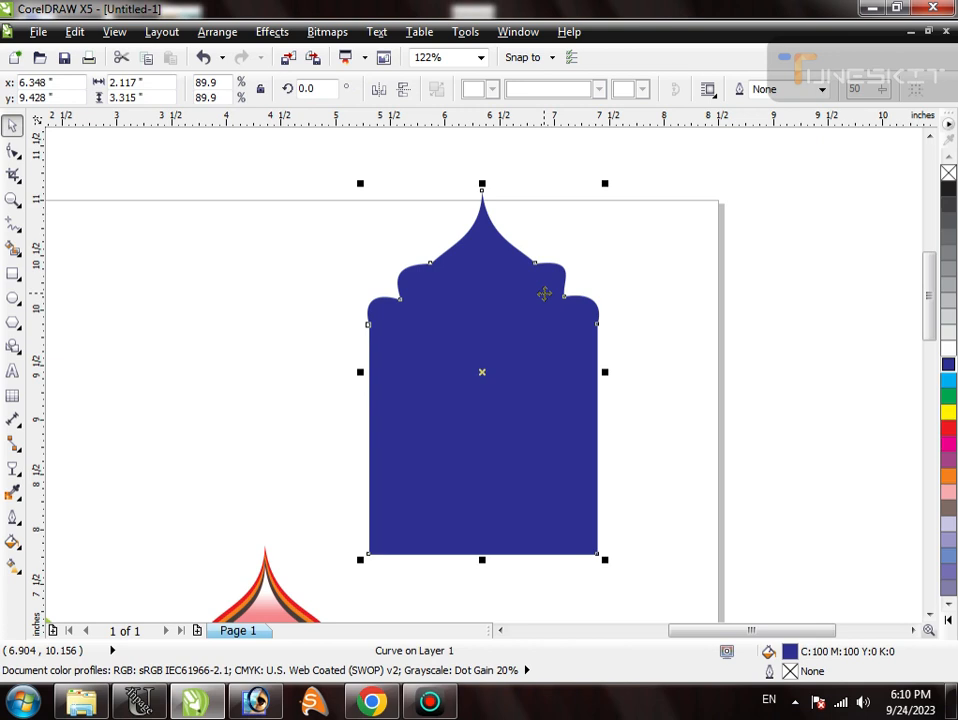
# - Draw a rectangle about 1.43 by 3.5 inches over the right half of the blue arch, starting at its centre line
pyautogui.click(620, 293)
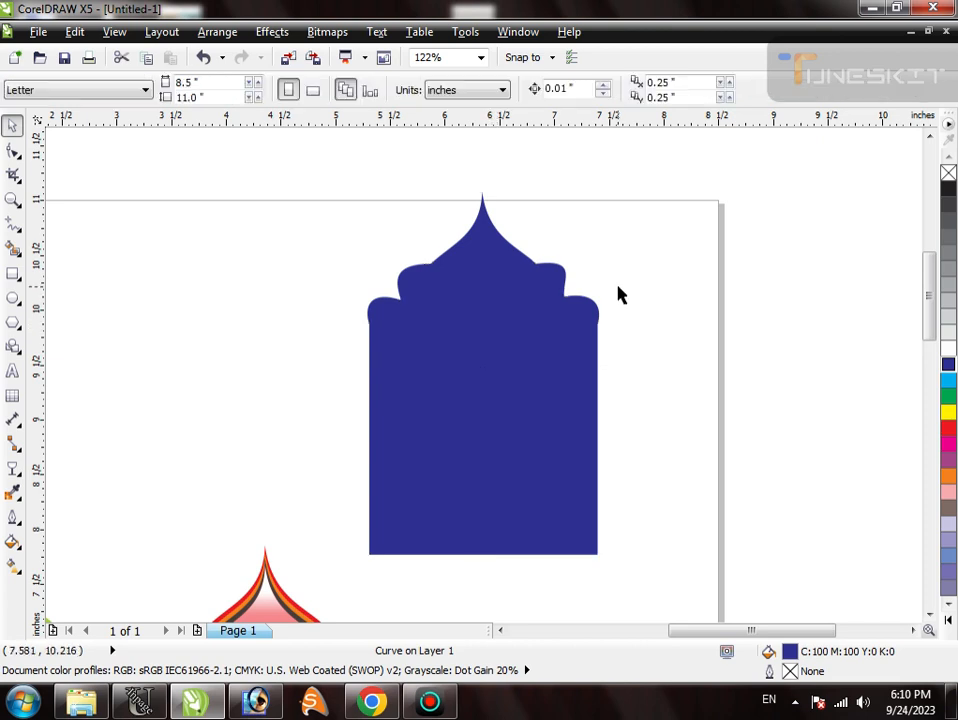
pyautogui.click(13, 273)
pyautogui.moveTo(481, 182); pyautogui.dragTo(640, 566)
pyautogui.press('space')
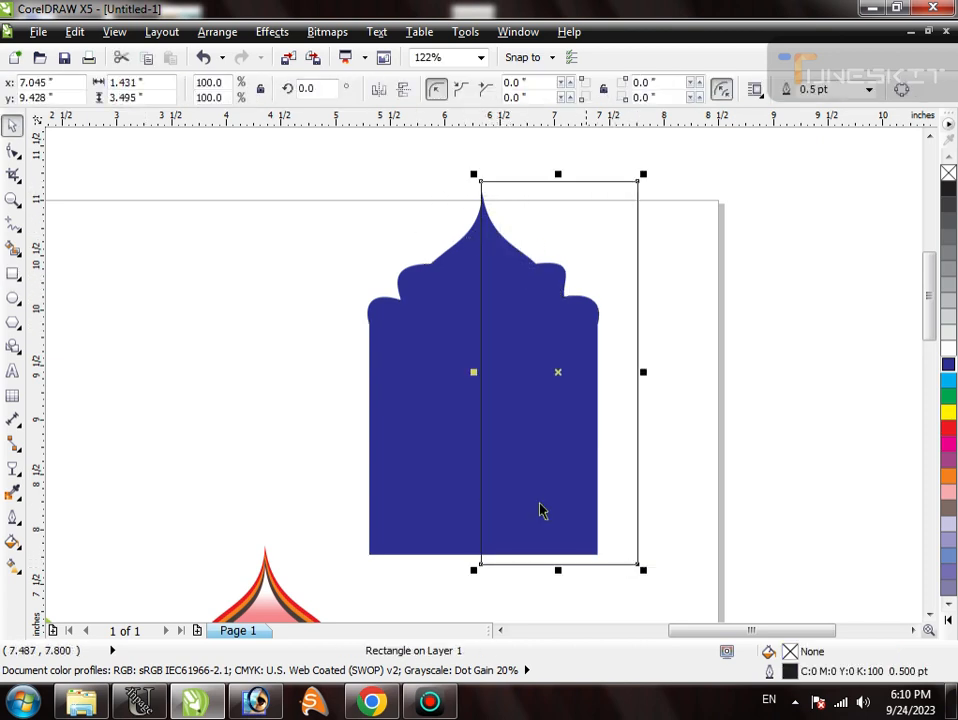
# - Shift the rectangle slightly to the right so its left edge runs exactly through the tip of the blue arch
pyautogui.keyDown('shift'); pyautogui.click(449, 441); pyautogui.keyUp('shift')
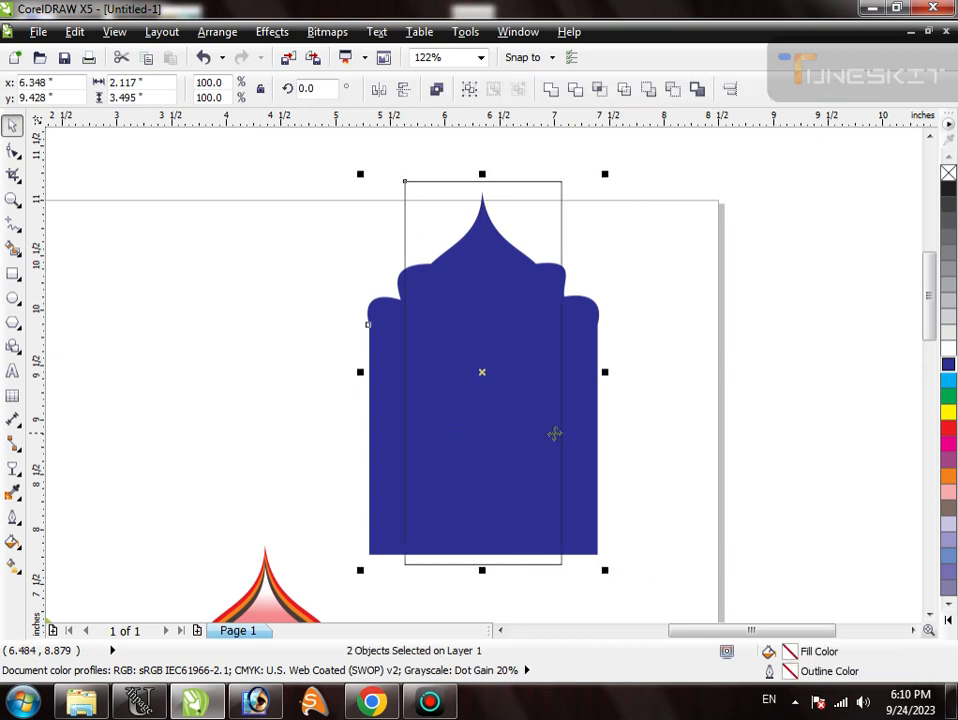
pyautogui.click(685, 429)
pyautogui.press('F2')
pyautogui.moveTo(467, 165); pyautogui.dragTo(541, 256)
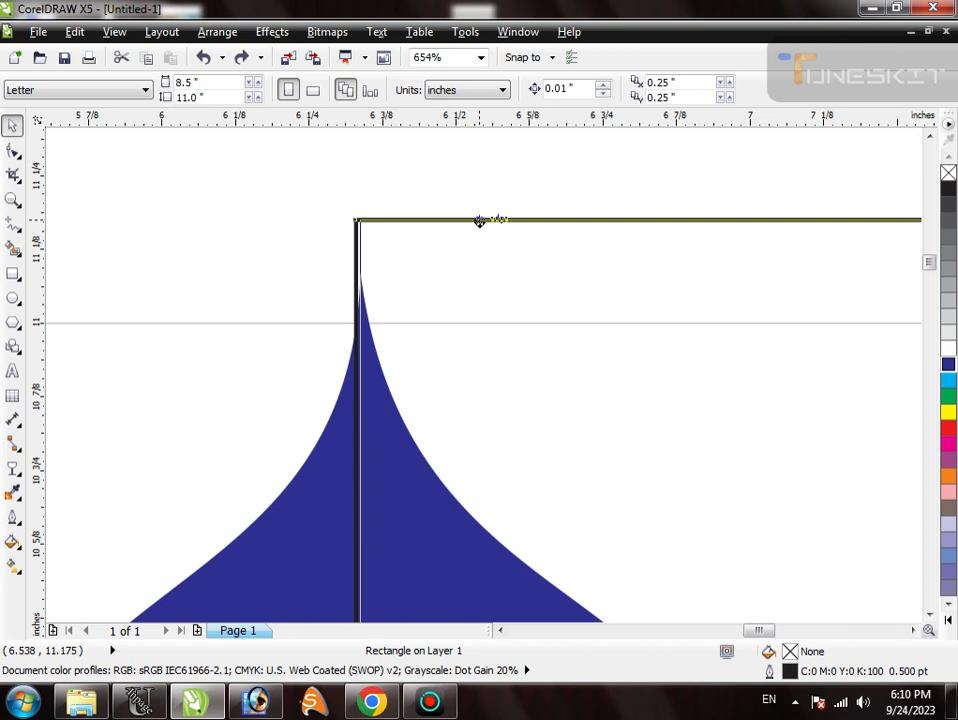
pyautogui.click(480, 220)
pyautogui.scroll(-2, 430, 175)
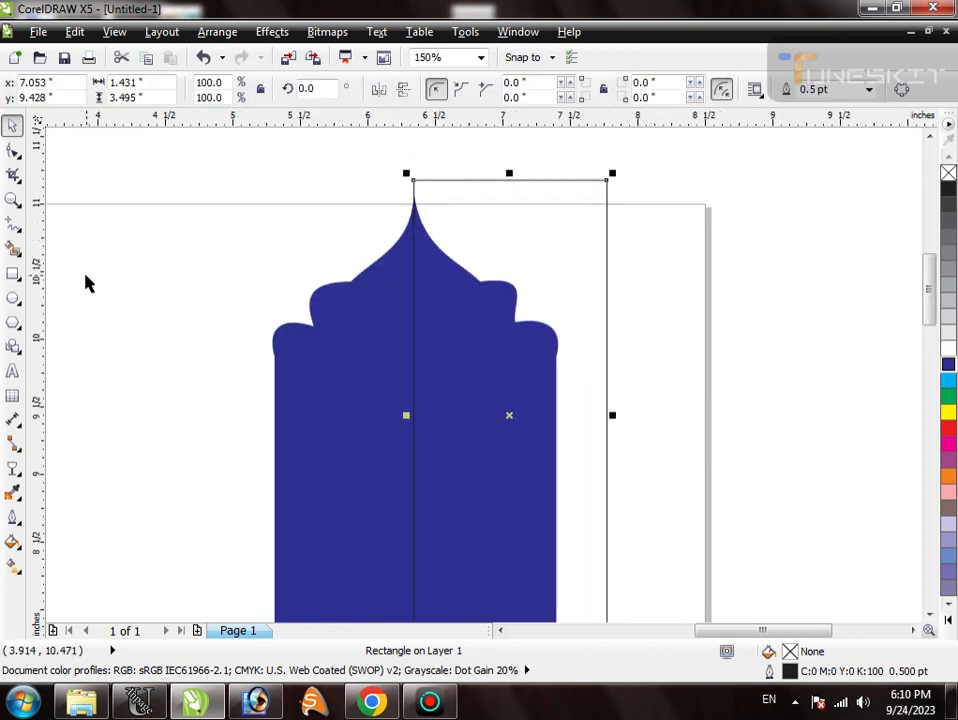
# - Place a vertical guideline at x 6.338 inches through the blue arch's tip, and remove it again
pyautogui.moveTo(47, 268)
pyautogui.mouseDown()
pyautogui.moveTo(205, 299)
pyautogui.moveTo(58, 342)
pyautogui.moveTo(414, 370)
pyautogui.mouseUp()
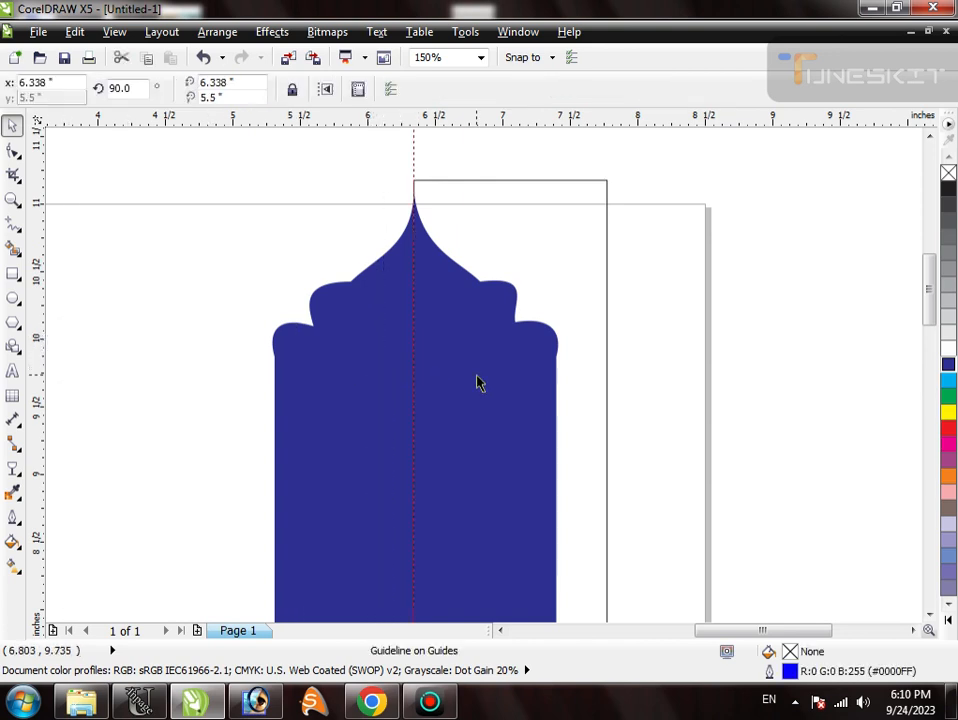
pyautogui.press('F6')
pyautogui.press('Escape')
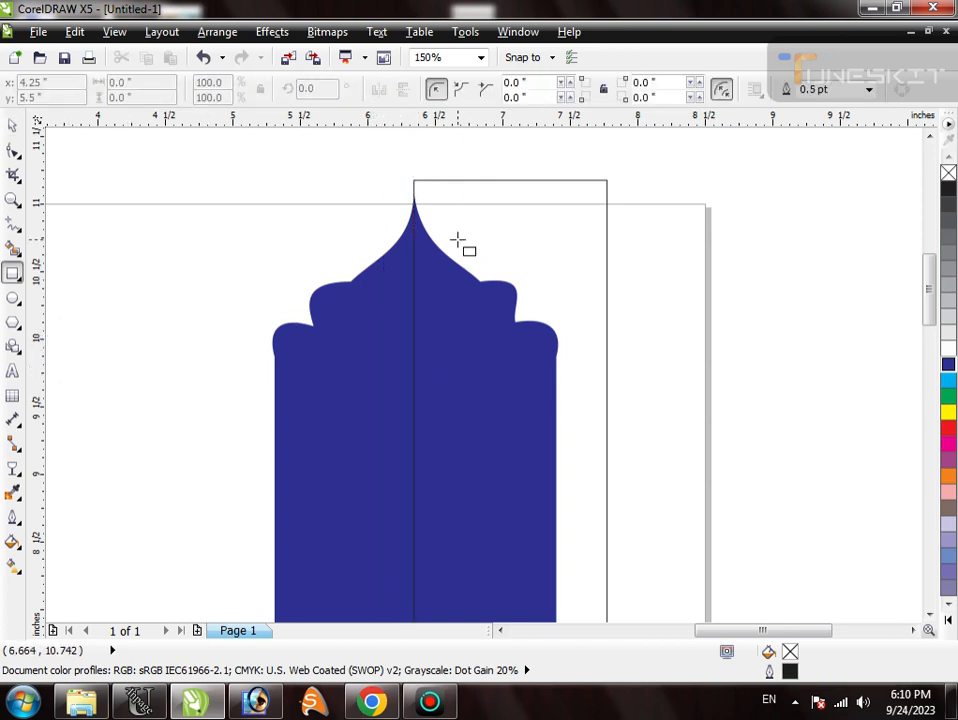
pyautogui.press('space')
pyautogui.click(461, 182)
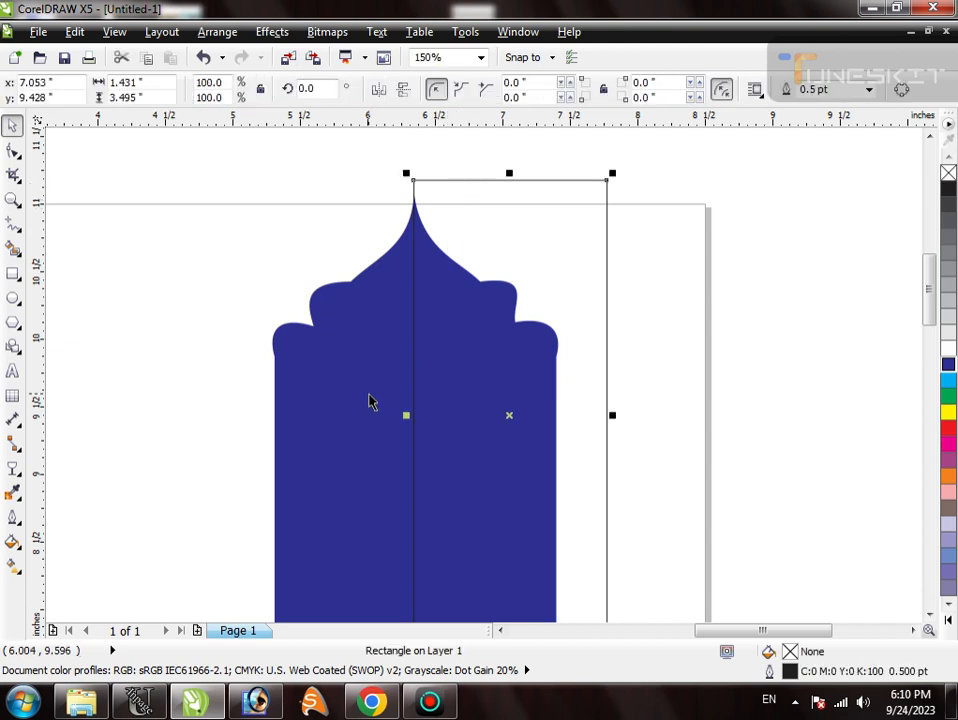
pyautogui.click(337, 262)
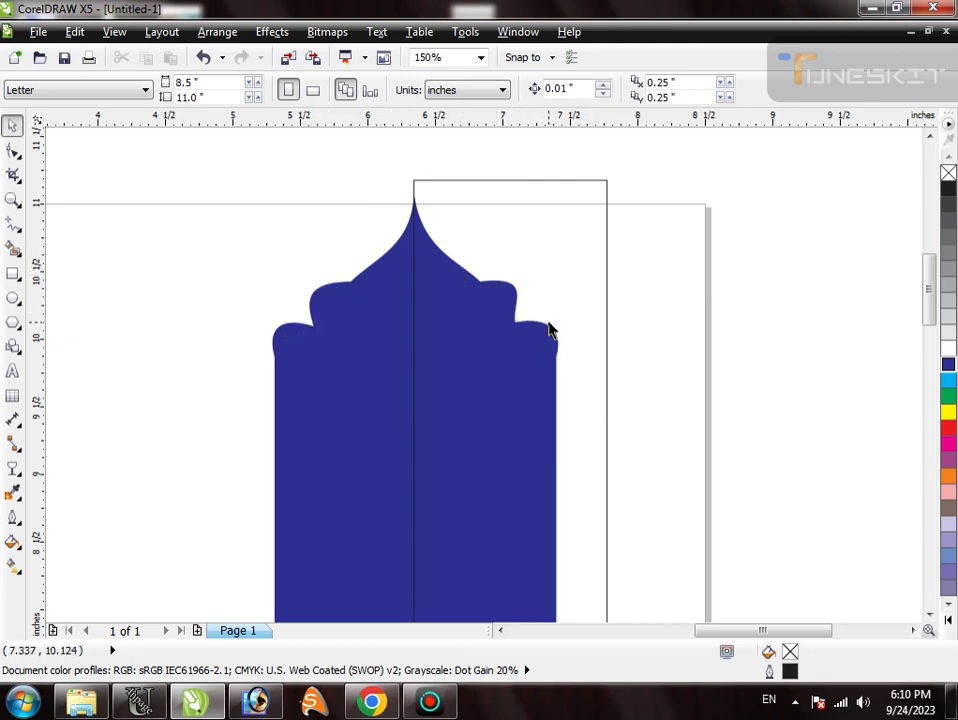
# - Trim the right half off the blue arch with the rectangle and delete the rectangle
pyautogui.click(606, 333)
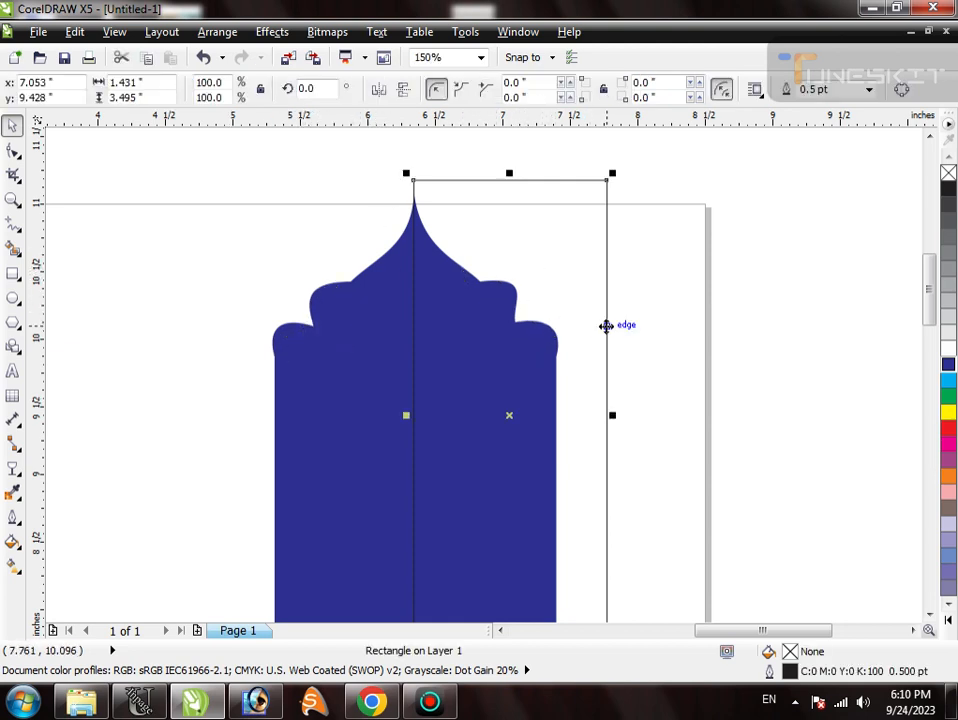
pyautogui.keyDown('shift'); pyautogui.click(372, 375); pyautogui.keyUp('shift')
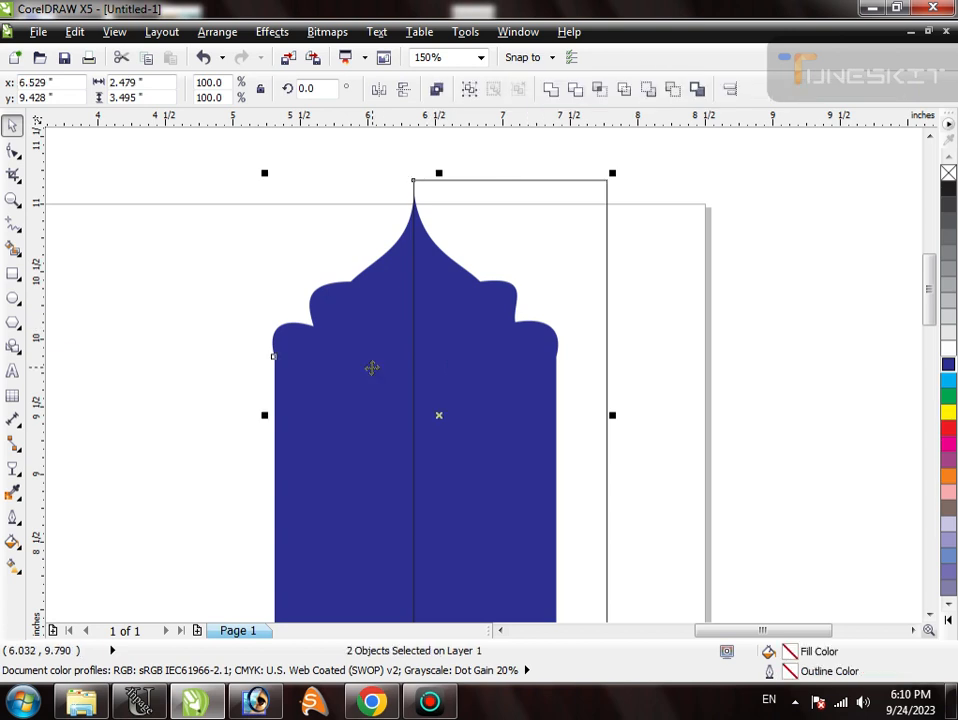
pyautogui.click(577, 92)
pyautogui.click(609, 299)
pyautogui.click(607, 299)
pyautogui.press('Delete')
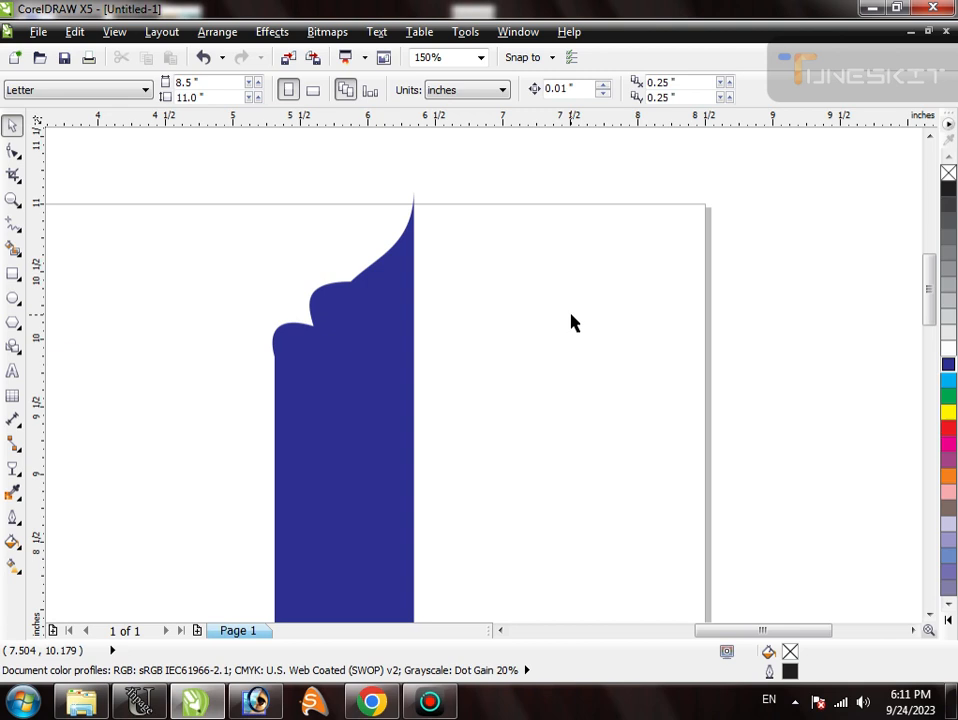
# - Mirror a copy of the blue arch's left half horizontally across its straight inner edge to form the right half
pyautogui.click(404, 412)
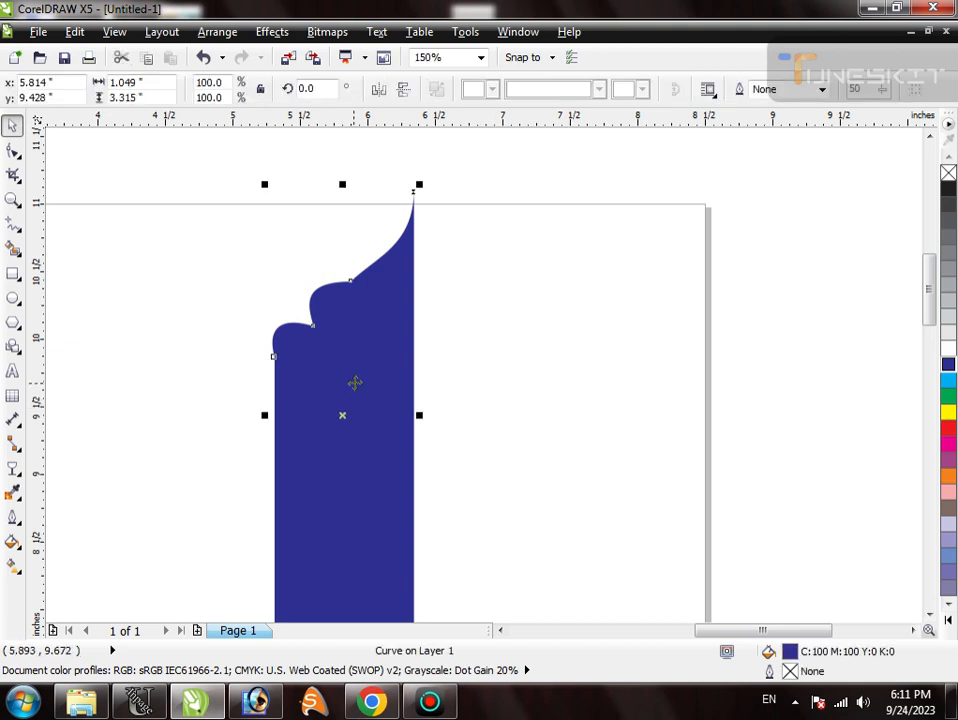
pyautogui.moveTo(263, 415); pyautogui.dragTo(389, 422)
pyautogui.hotkey('ctrl', 'z')
pyautogui.moveTo(264, 416); pyautogui.dragTo(447, 428)
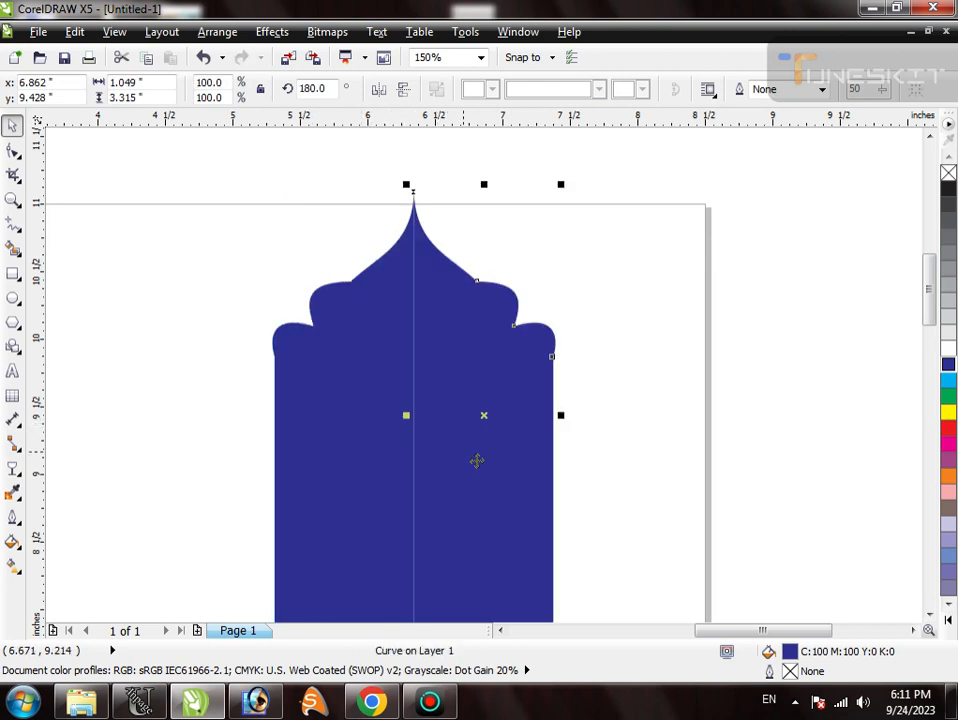
pyautogui.click(594, 434)
pyautogui.scroll(-2, 426, 288)
pyautogui.scroll(2, 582, 457)
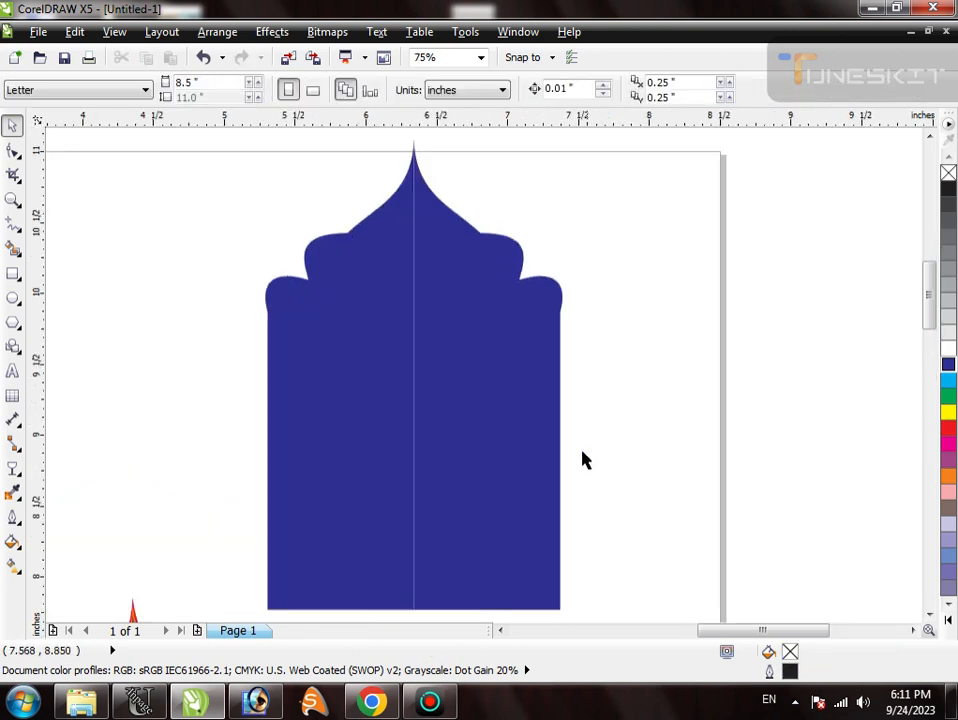
# - Weld the two mirrored halves of the blue arch into a single shape
pyautogui.click(491, 389)
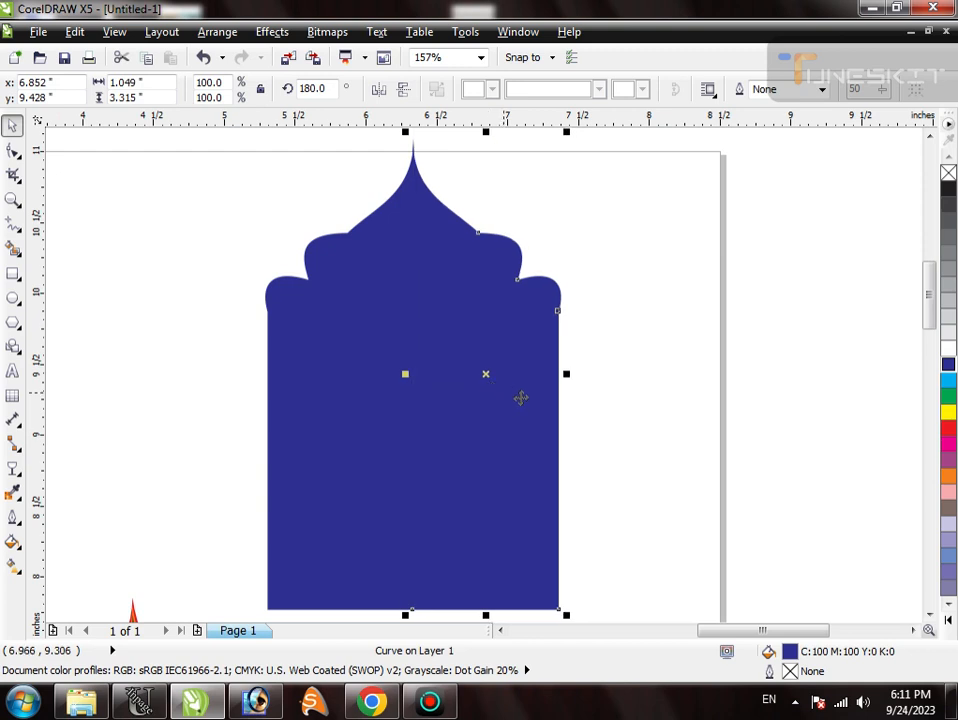
pyautogui.keyDown('shift'); pyautogui.click(413, 425); pyautogui.keyUp('shift')
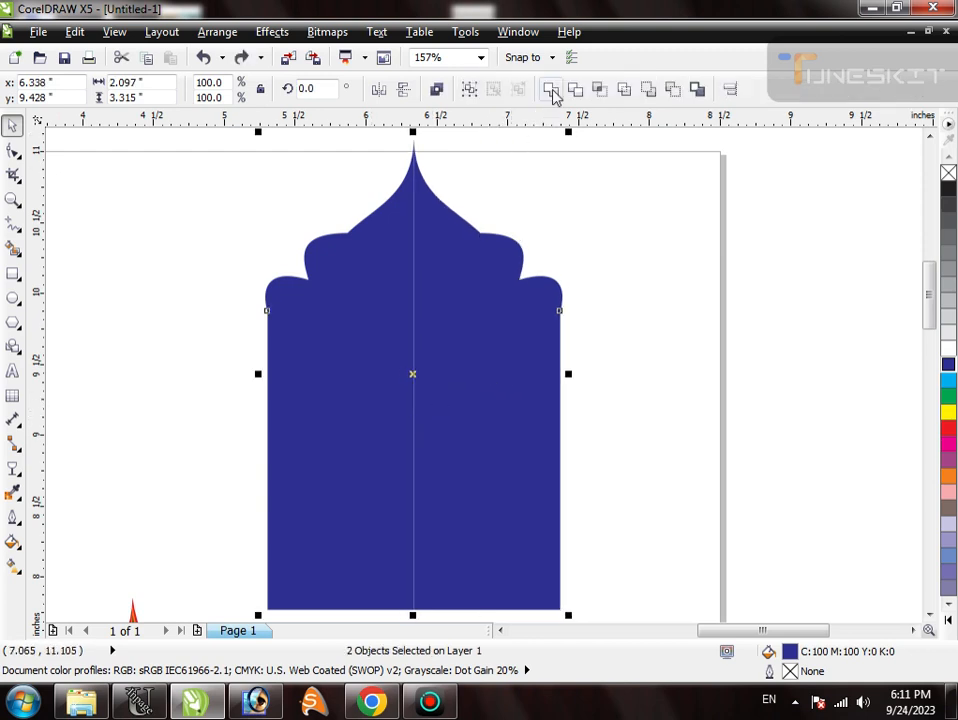
pyautogui.click(552, 91)
pyautogui.click(575, 283)
pyautogui.click(406, 351)
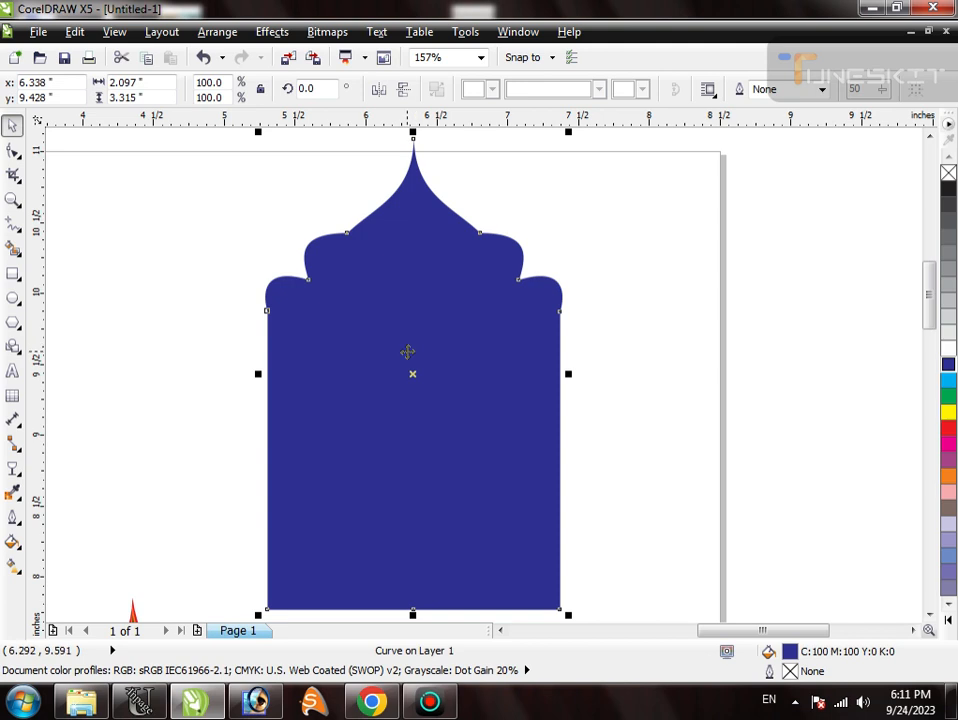
pyautogui.moveTo(259, 177); pyautogui.dragTo(621, 326)
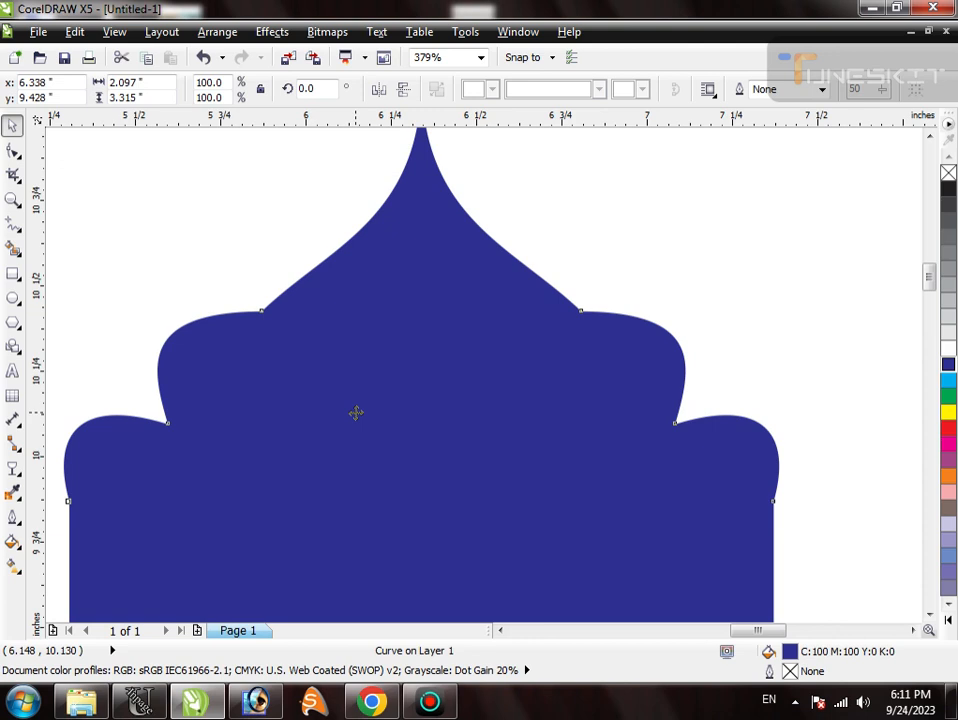
# - Place a copy of the white arch overlay, without transparency, to the left of the blue arch and fill it cyan (C:100)
pyautogui.scroll(-5, 356, 413)
pyautogui.click(483, 267)
pyautogui.click(562, 447)
pyautogui.moveTo(548, 451); pyautogui.dragTo(540, 252)
pyautogui.hotkey('ctrl', 'z')
pyautogui.hotkey('ctrl', 'z')
pyautogui.moveTo(515, 455); pyautogui.dragTo(642, 332)
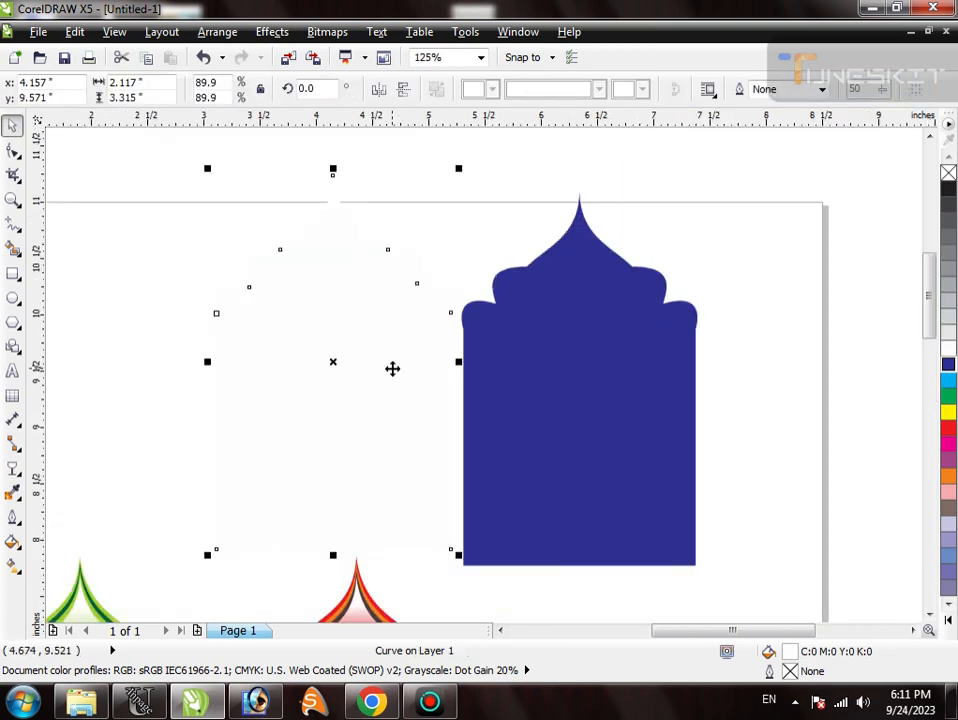
pyautogui.scroll(-1, 392, 369)
pyautogui.click(948, 382)
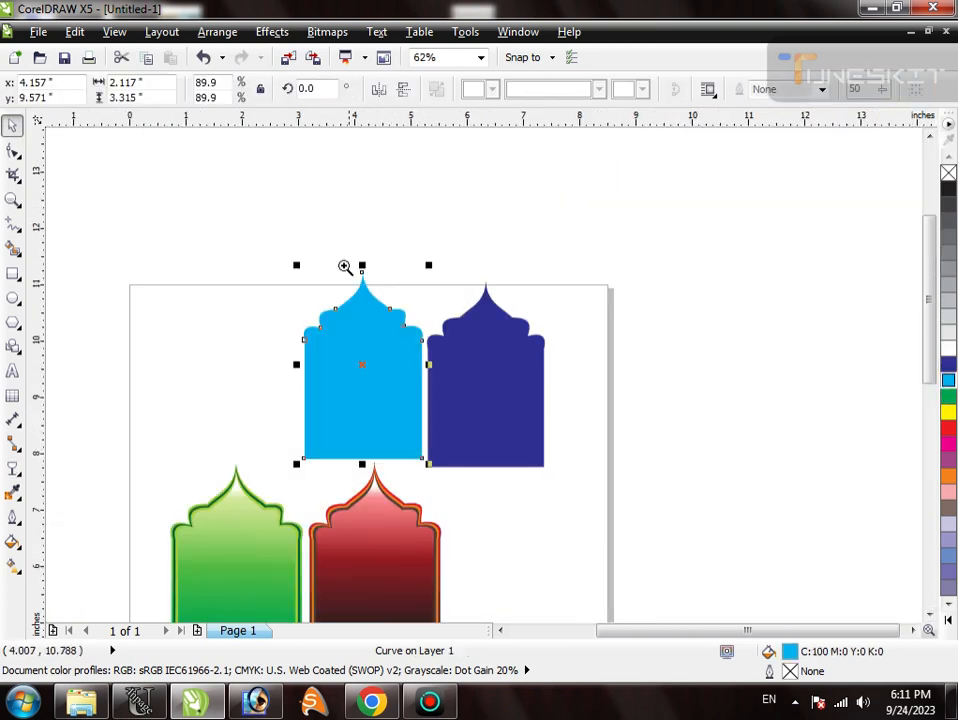
# - Shift the cyan arch slightly and align its top with the top of the blue arch for comparison
pyautogui.moveTo(354, 265); pyautogui.dragTo(520, 430)
pyautogui.moveTo(418, 408); pyautogui.dragTo(422, 413)
pyautogui.keyDown('shift'); pyautogui.click(520, 415); pyautogui.keyUp('shift')
pyautogui.press('t')
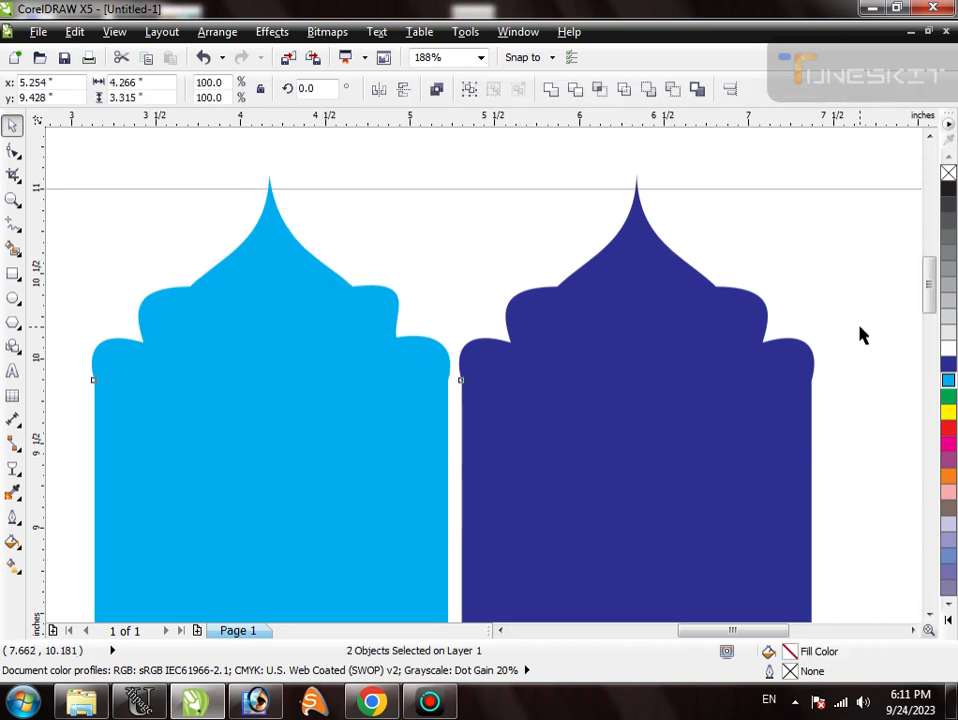
pyautogui.click(860, 327)
pyautogui.scroll(-1, 528, 338)
pyautogui.press('F2')
pyautogui.moveTo(231, 210); pyautogui.dragTo(746, 430)
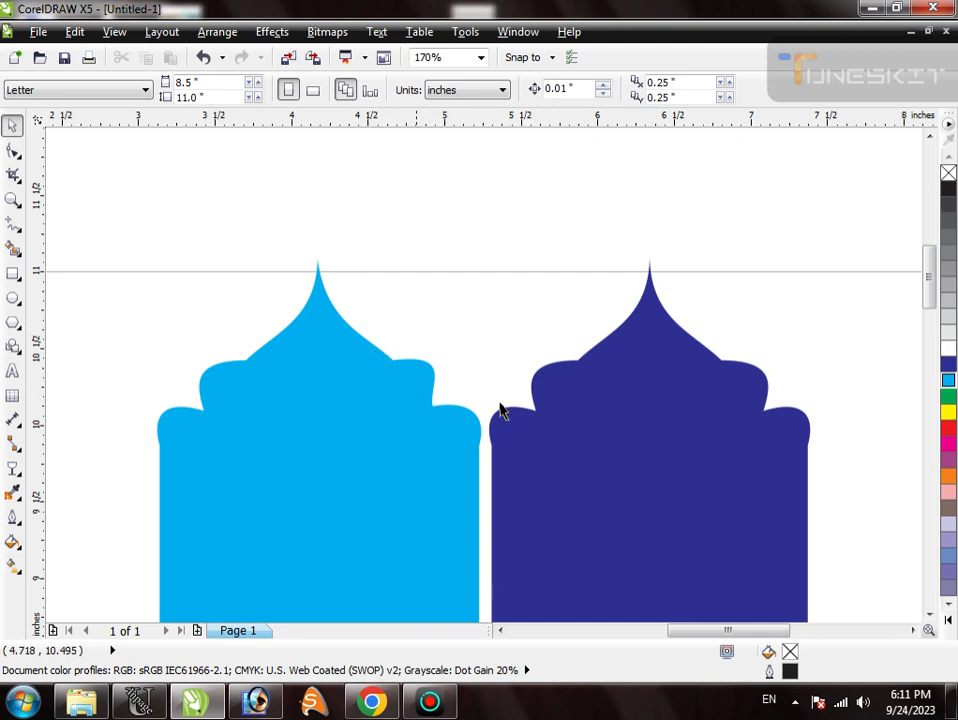
# - Delete the cyan and blue arches, keeping only the green and red arches on the page
pyautogui.click(338, 368)
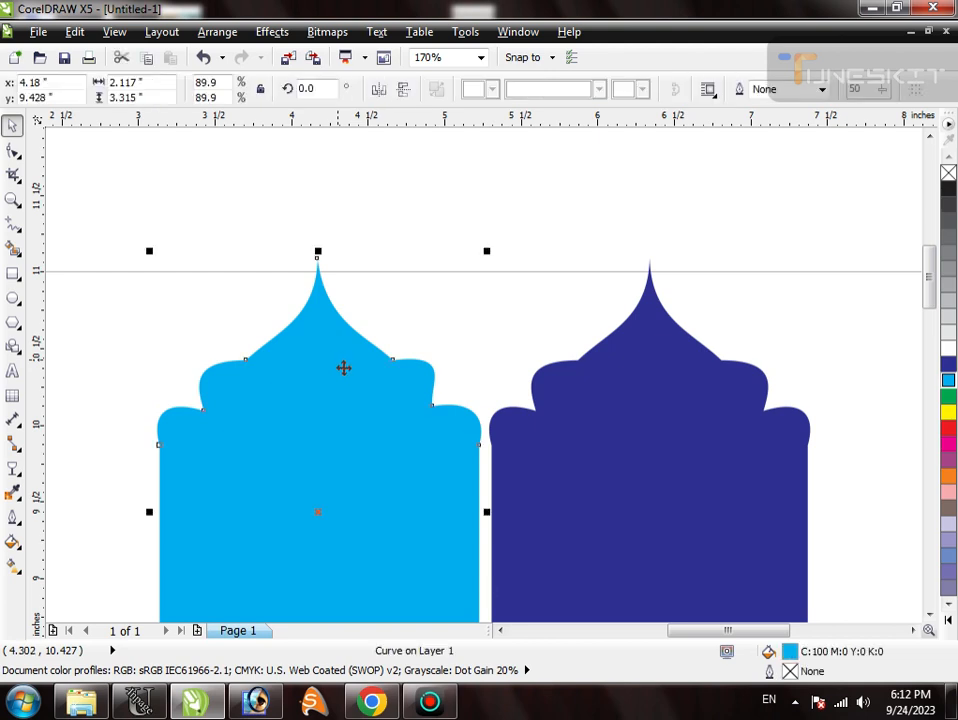
pyautogui.press('F4')
pyautogui.keyDown('shift'); pyautogui.click(616, 336); pyautogui.keyUp('shift')
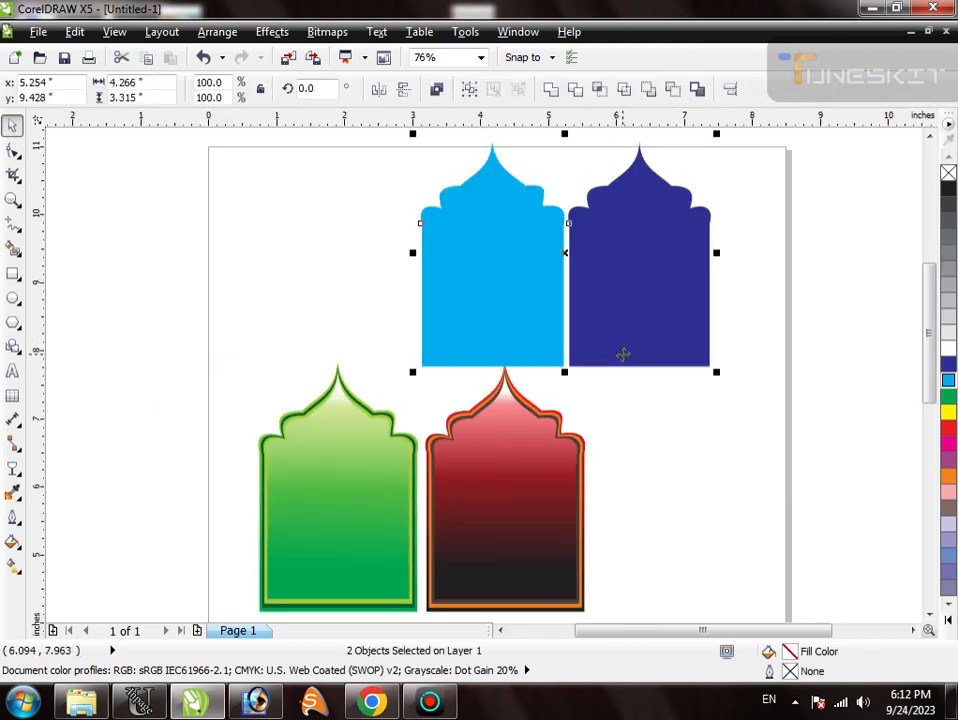
pyautogui.press('Delete')
pyautogui.scroll(-1, 619, 352)
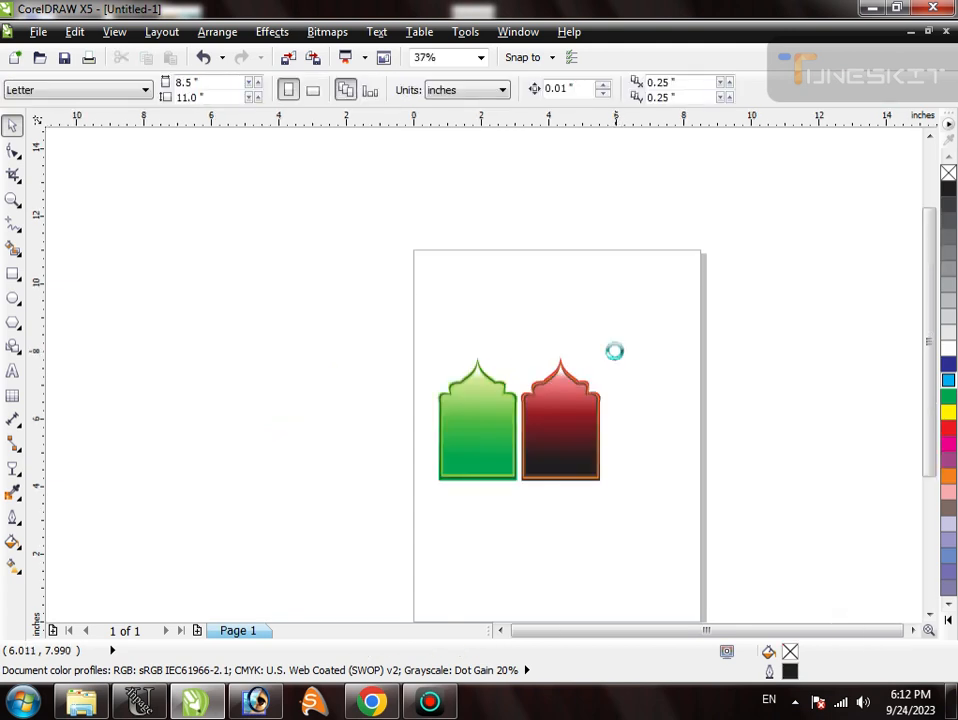
pyautogui.press('F4')
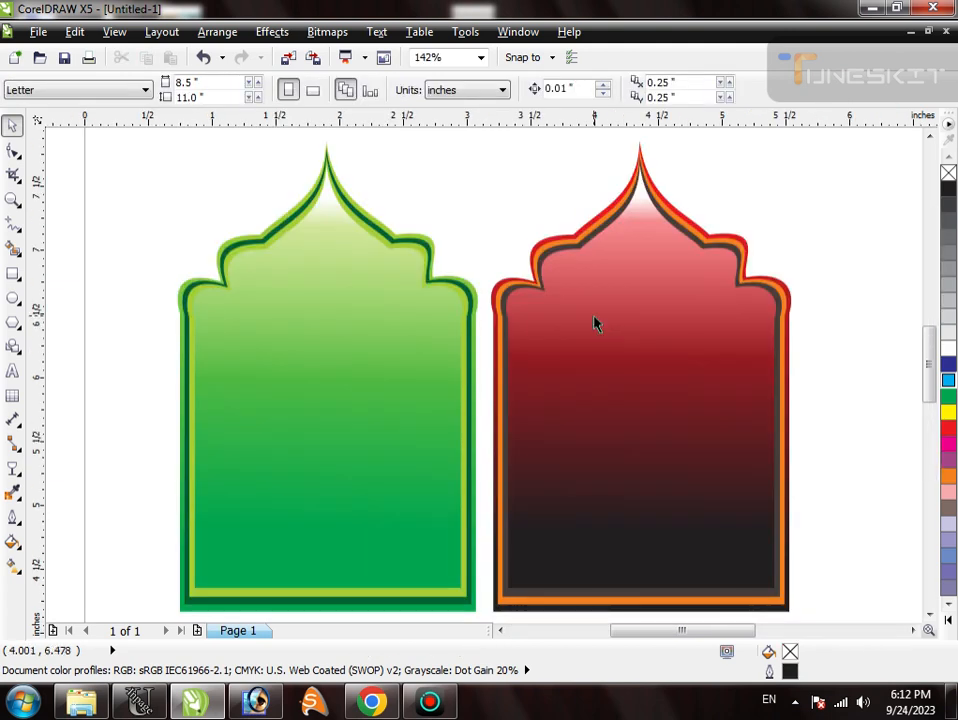